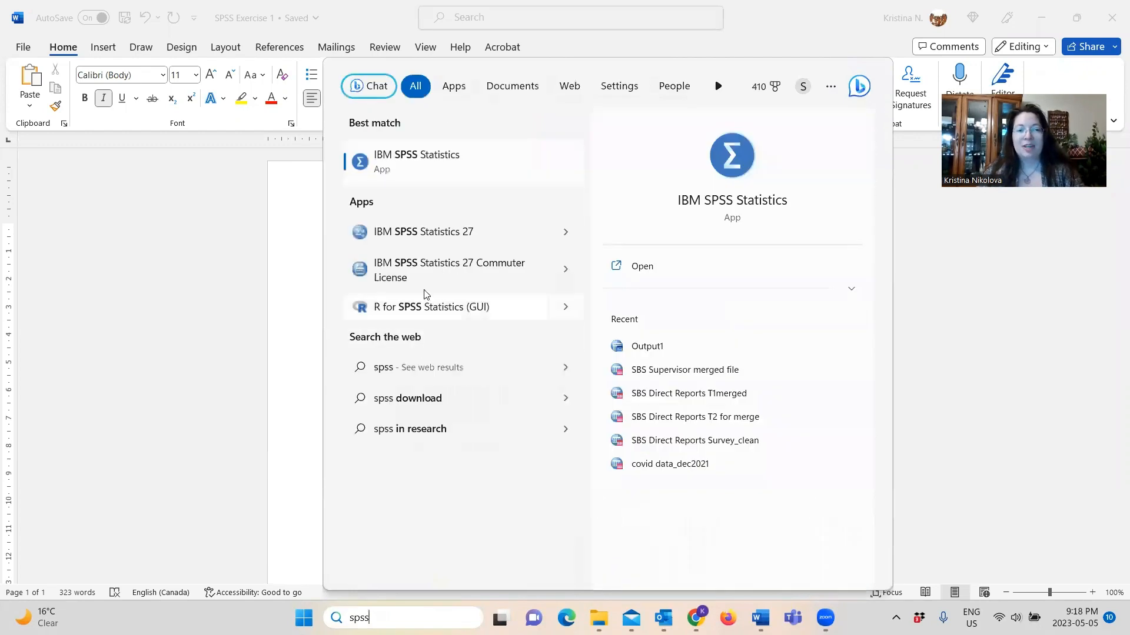
# Launch IBM SPSS Statistics and create a new dataset from the welcome dialog.
pyautogui.click(423, 159)
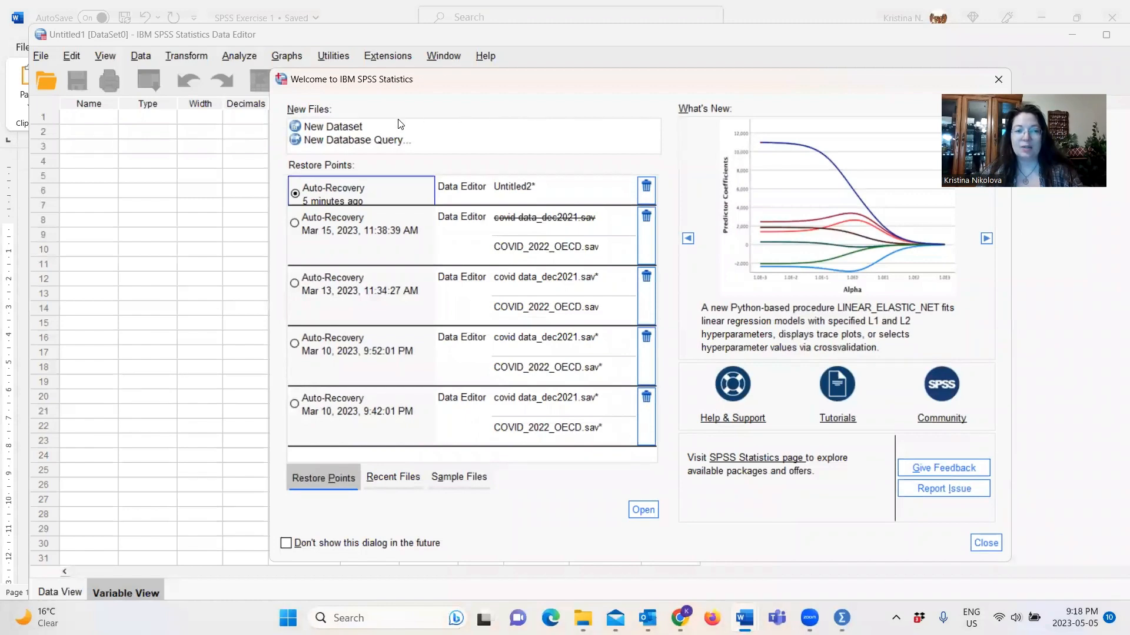
pyautogui.click(338, 129)
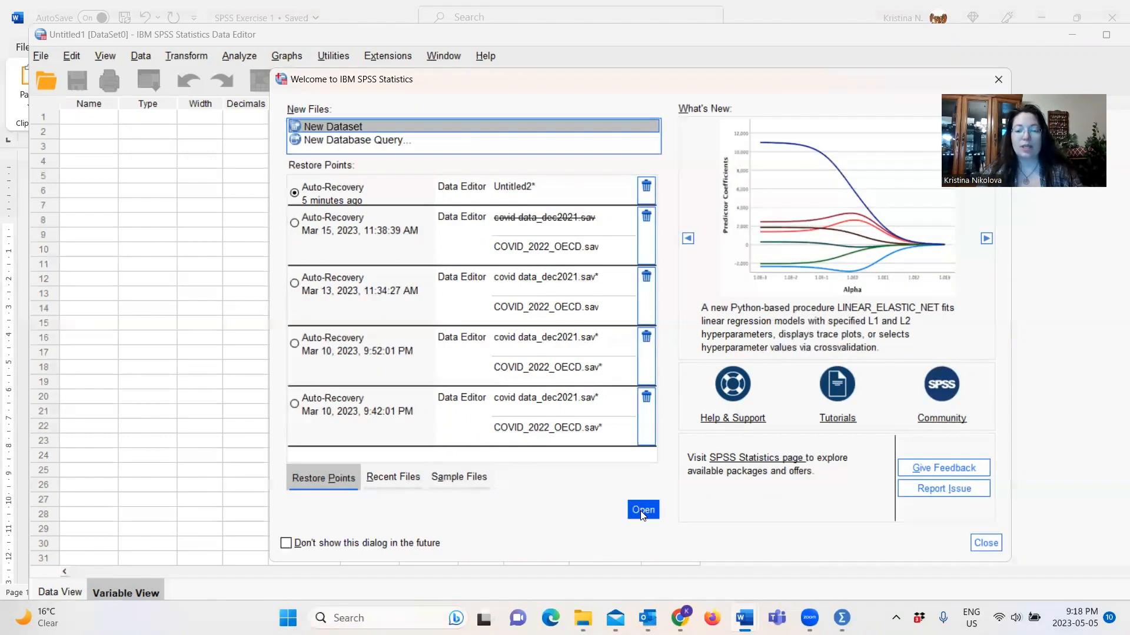
pyautogui.doubleClick(329, 126)
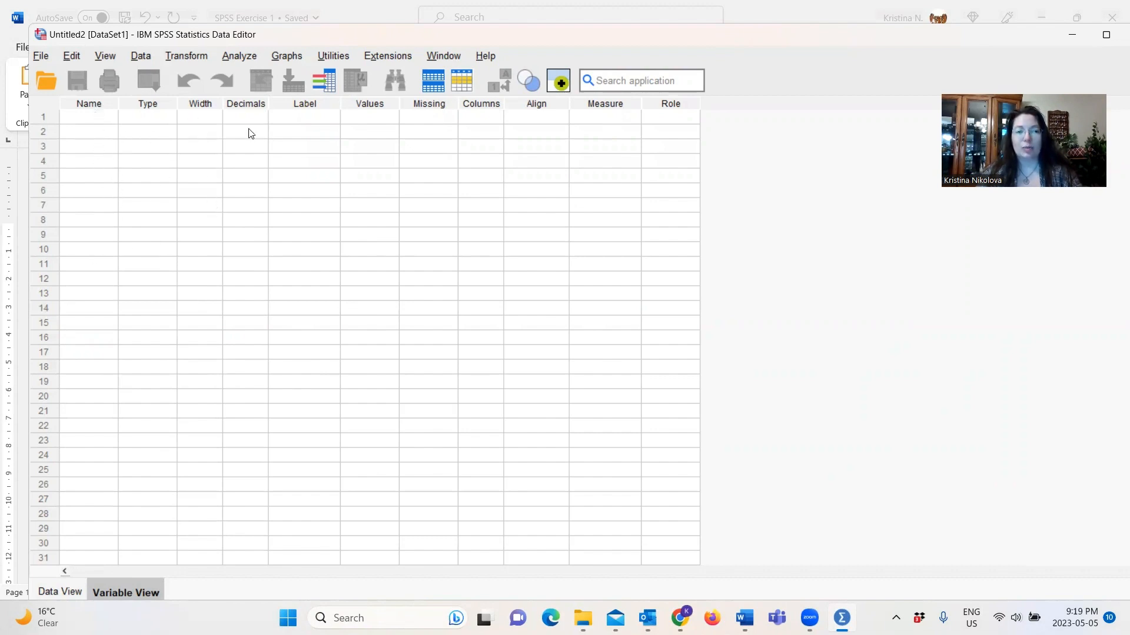
# Look over the Data View and Variable View of the empty dataset and the file formats available for data import.
pyautogui.click(49, 591)
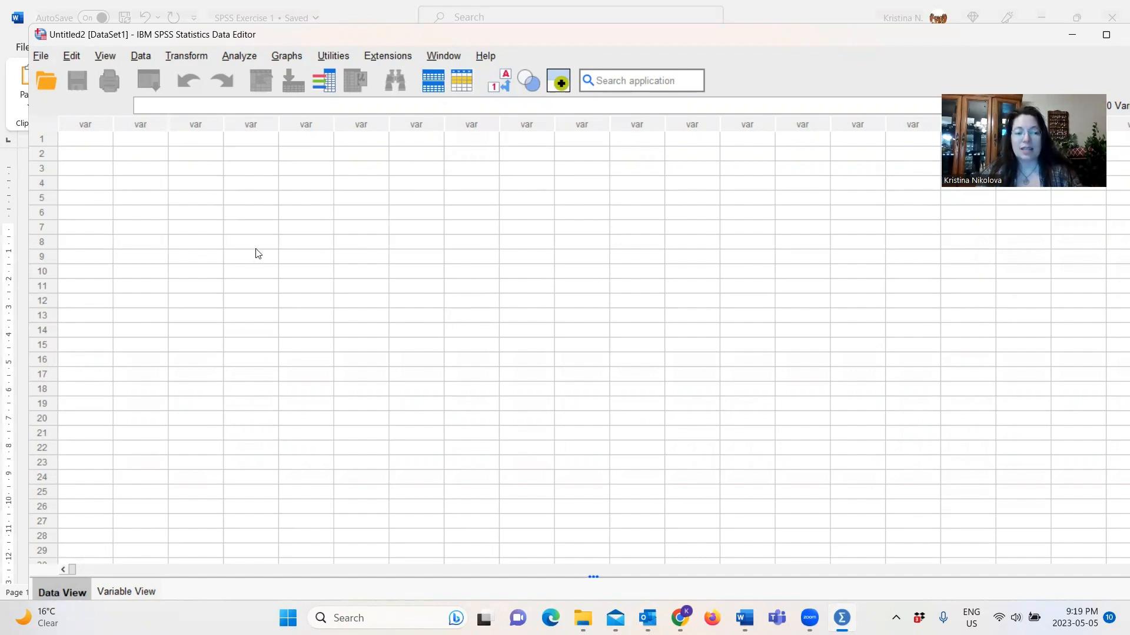
pyautogui.click(113, 585)
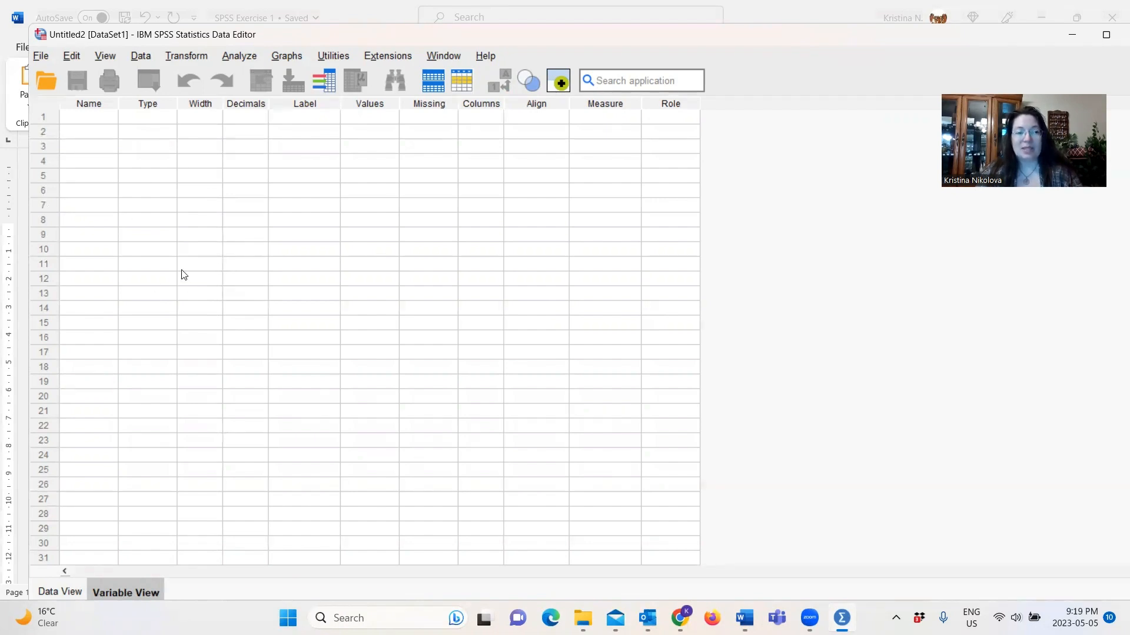
pyautogui.click(41, 58)
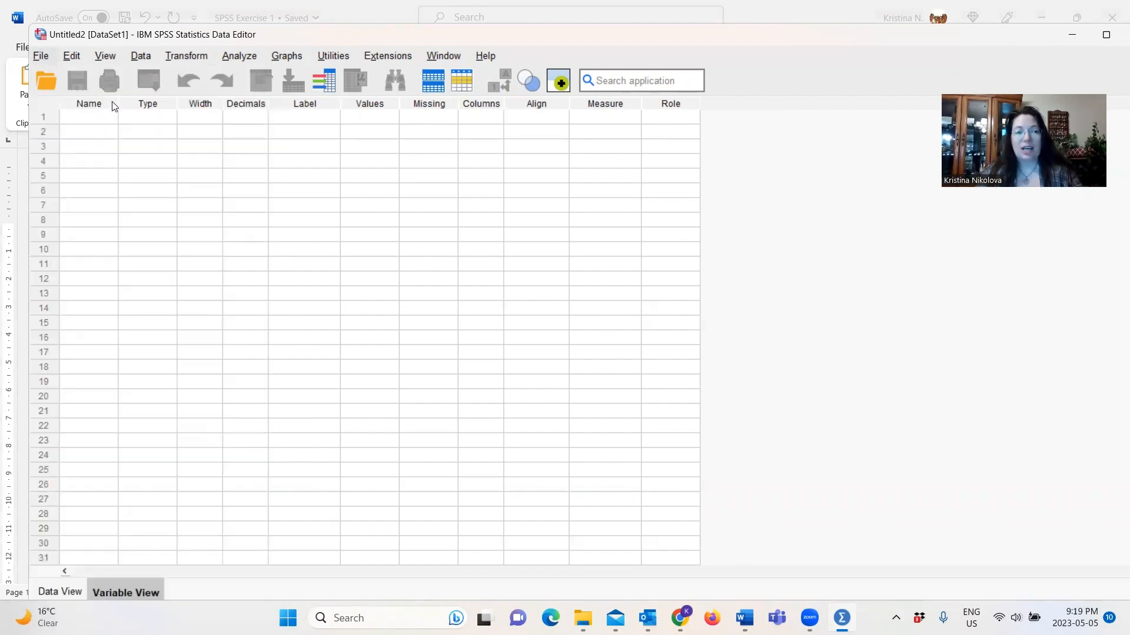
pyautogui.moveTo(86, 114)
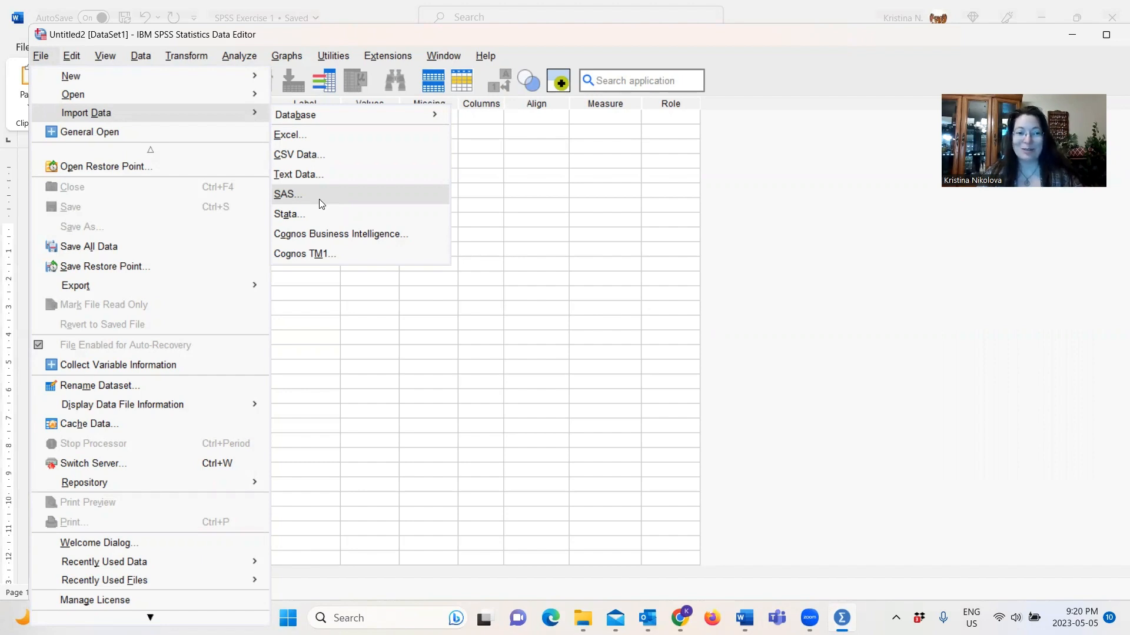
pyautogui.click(292, 350)
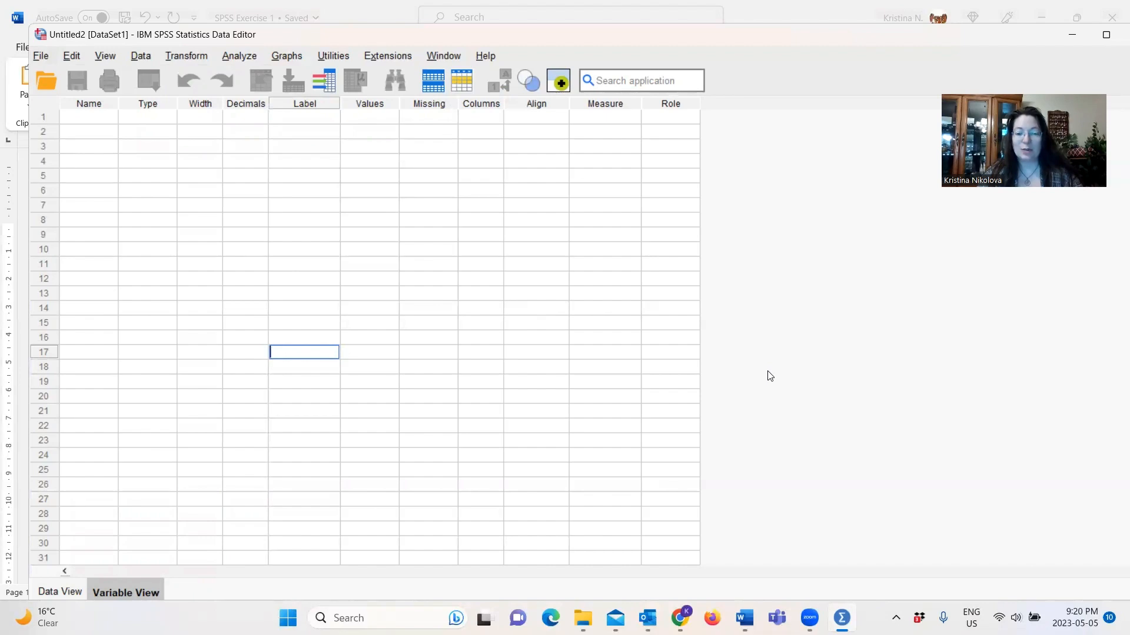
# Review the required variables and the raw data table in the SPSS Exercise 1 Word document, and return to SPSS.
pyautogui.moveTo(744, 618)
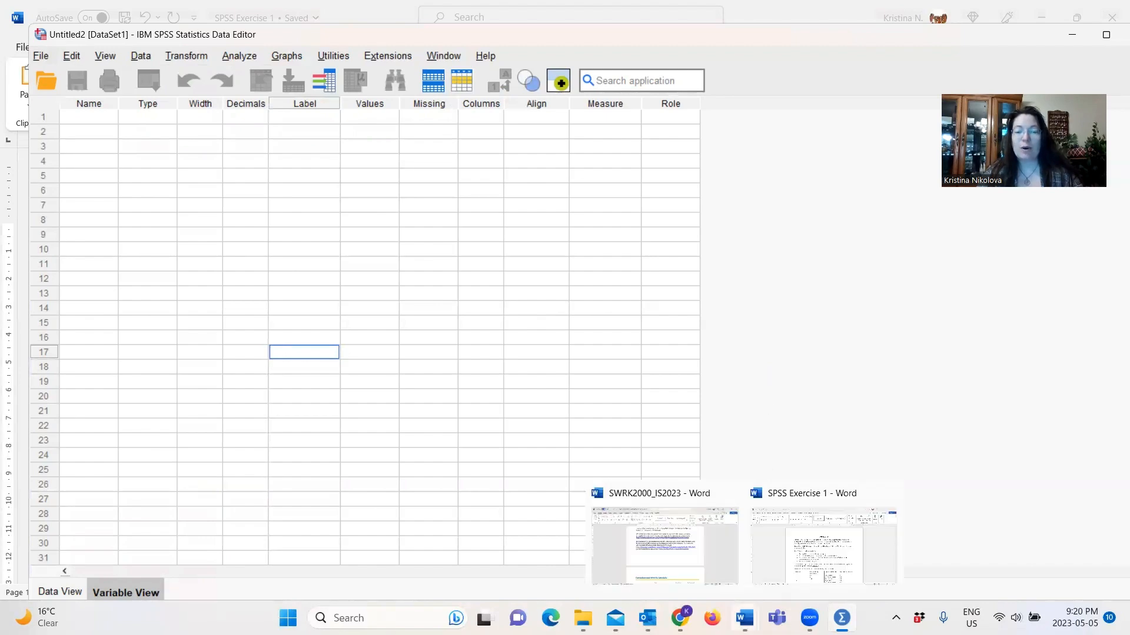
pyautogui.click(800, 562)
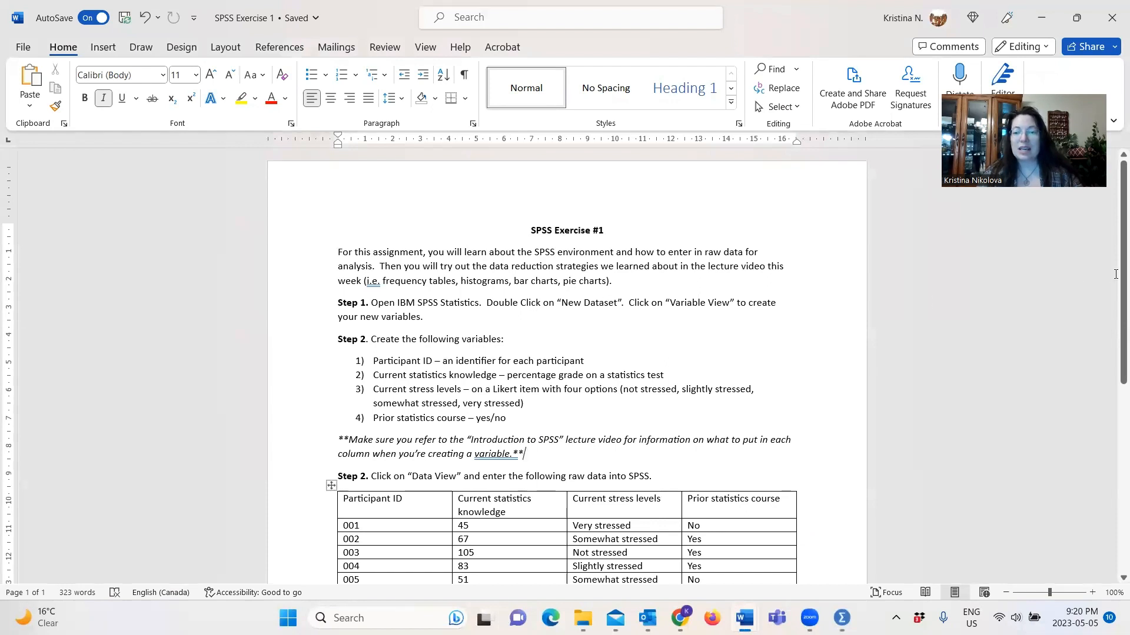
pyautogui.scroll(-2, 1113, 294)
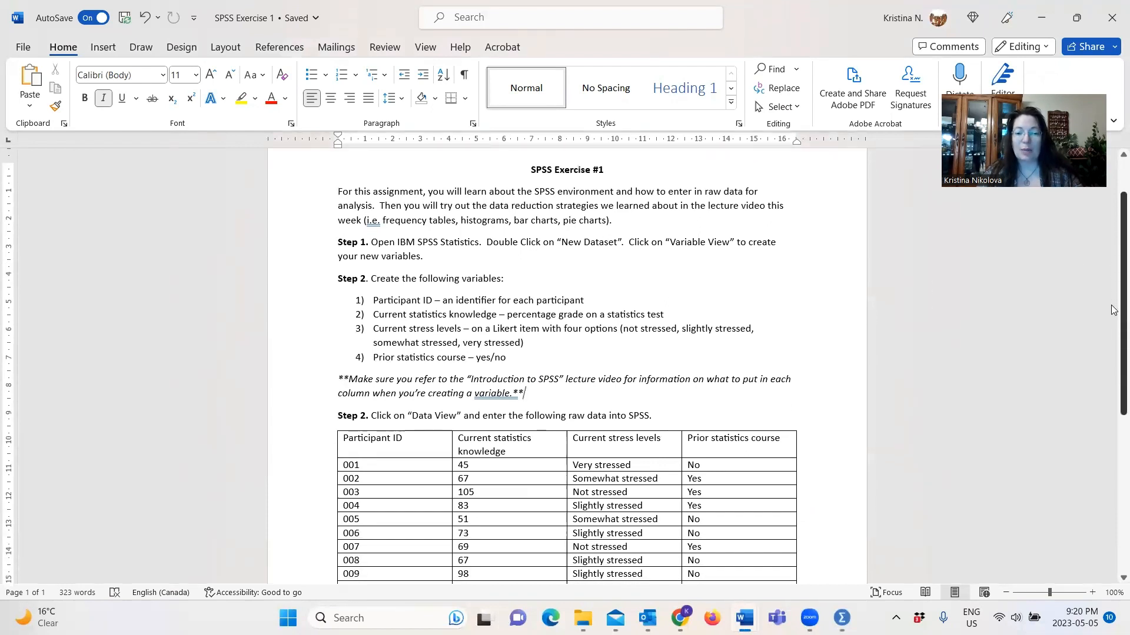
pyautogui.scroll(-4, 1114, 310)
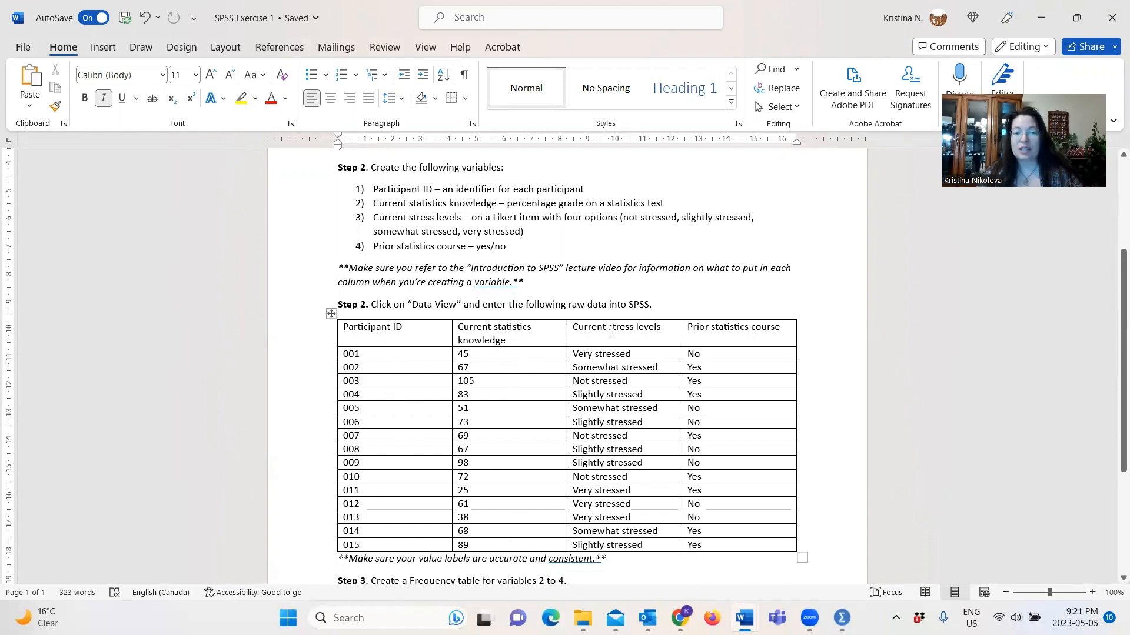
pyautogui.moveTo(477, 218); pyautogui.dragTo(558, 233)
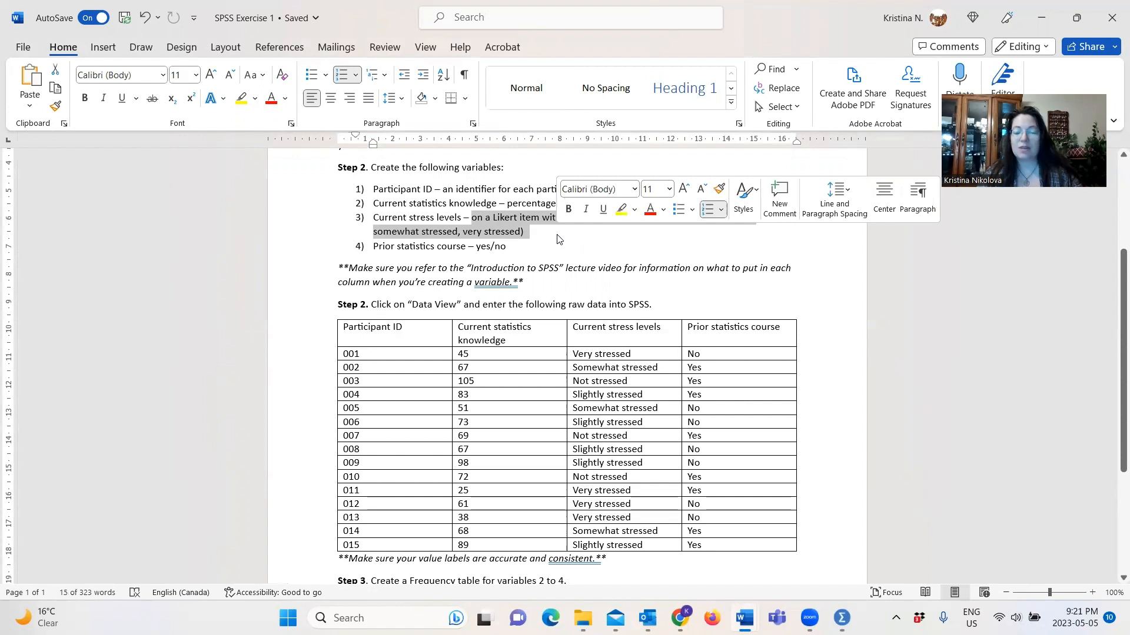
pyautogui.click(730, 351)
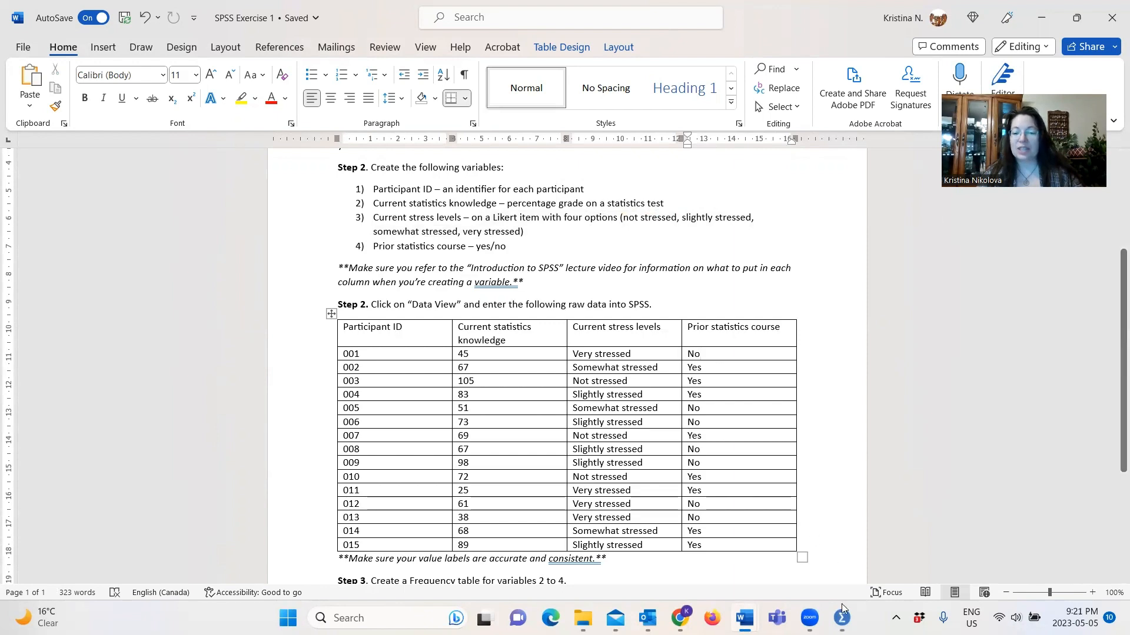
pyautogui.moveTo(842, 615)
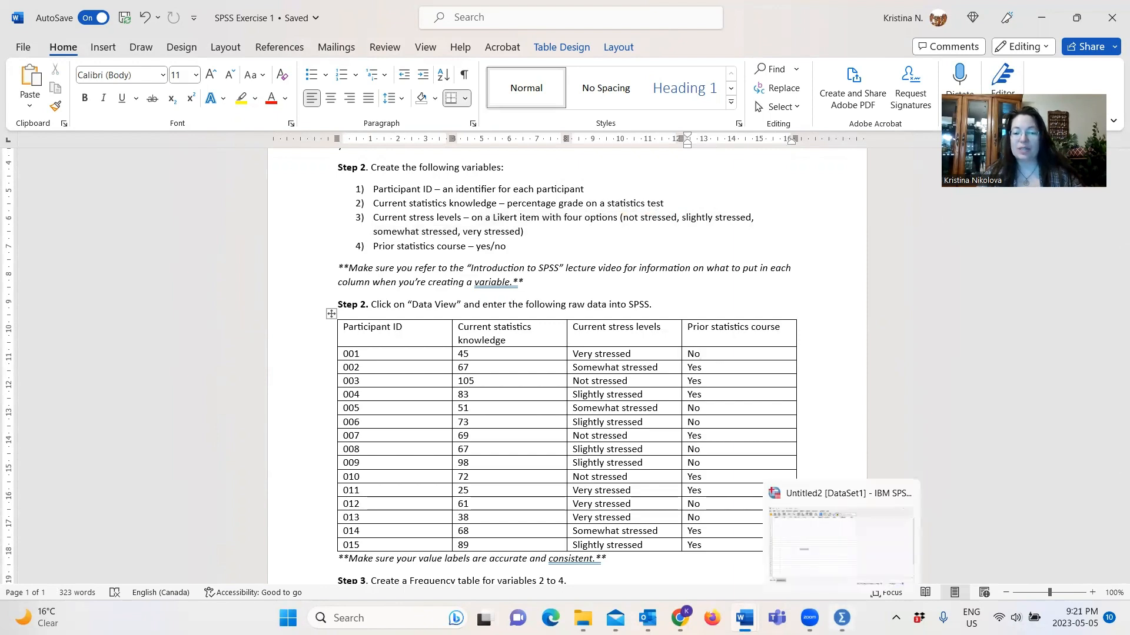
pyautogui.click(825, 548)
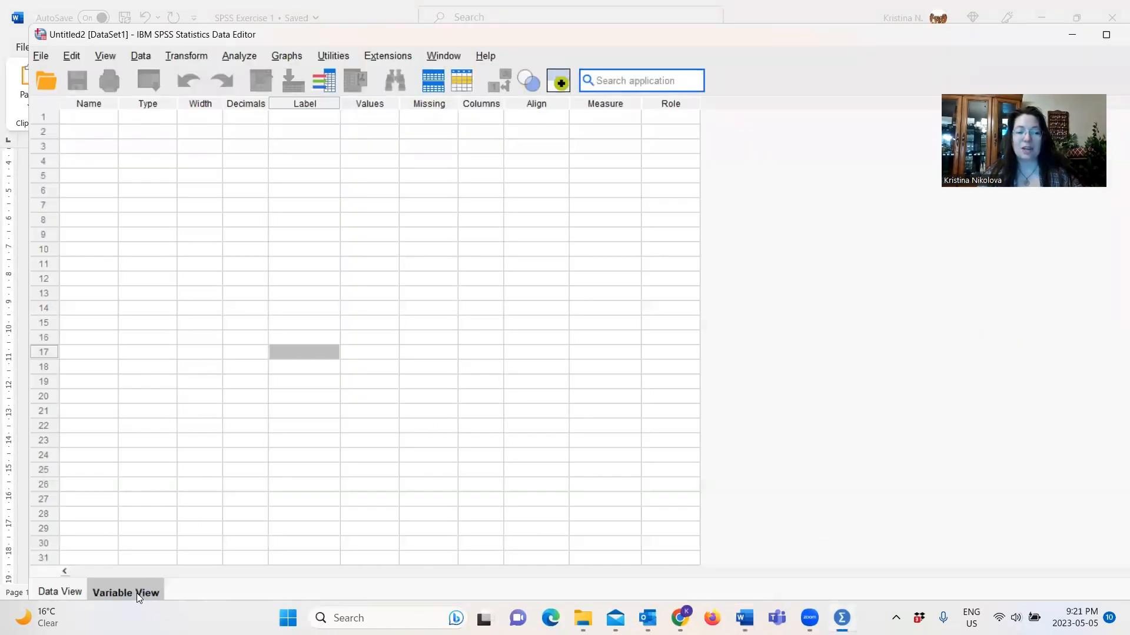
# Try to name the first variable "Participant ID" with a space between the words.
pyautogui.click(83, 117)
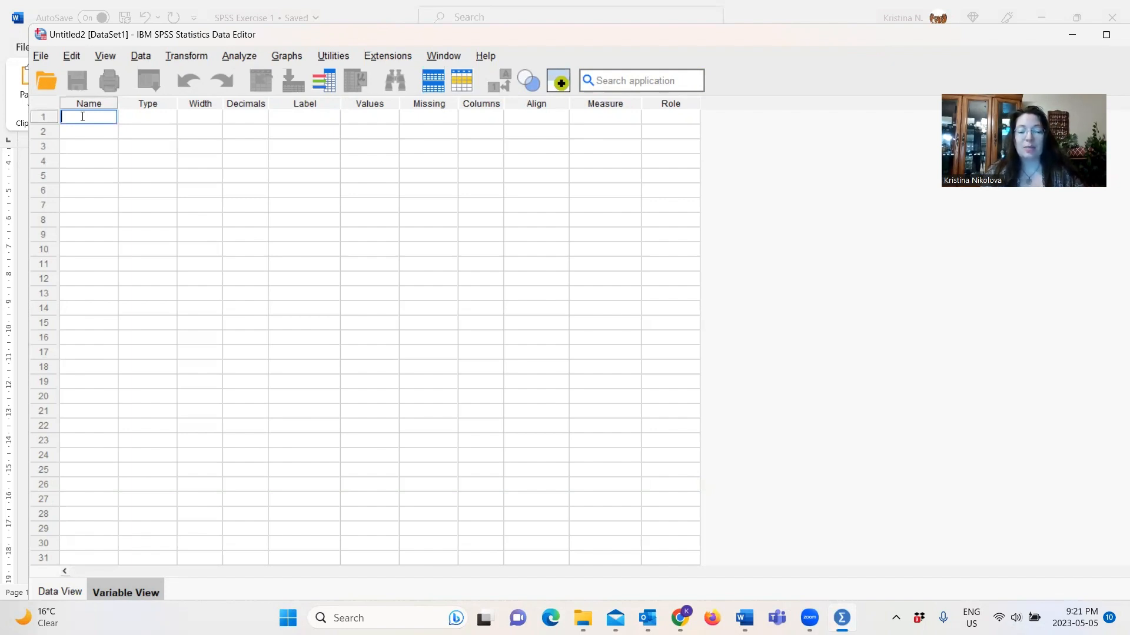
pyautogui.write('Parti')
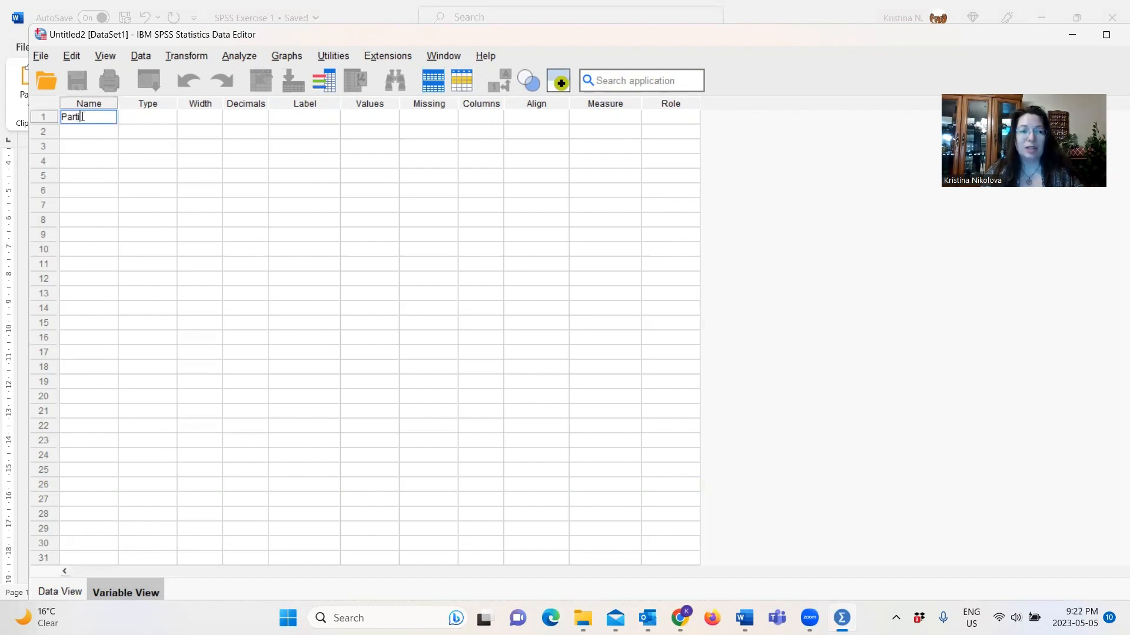
pyautogui.write('cipant_ID')
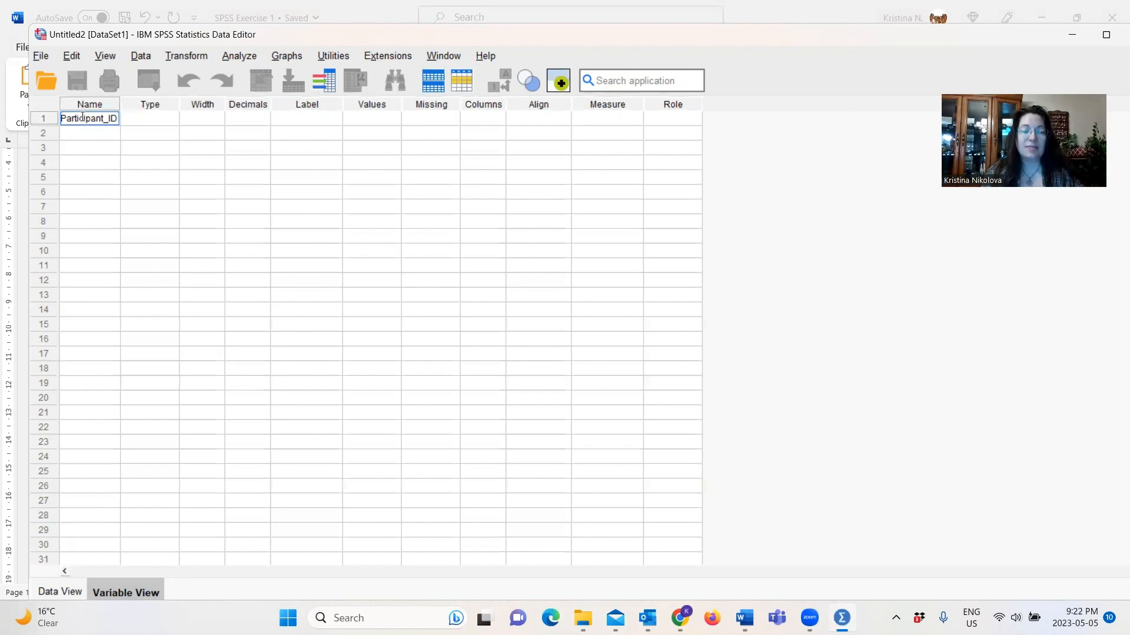
pyautogui.press('BackSpace')
pyautogui.press('BackSpace')
pyautogui.press('BackSpace')
pyautogui.write('ID')
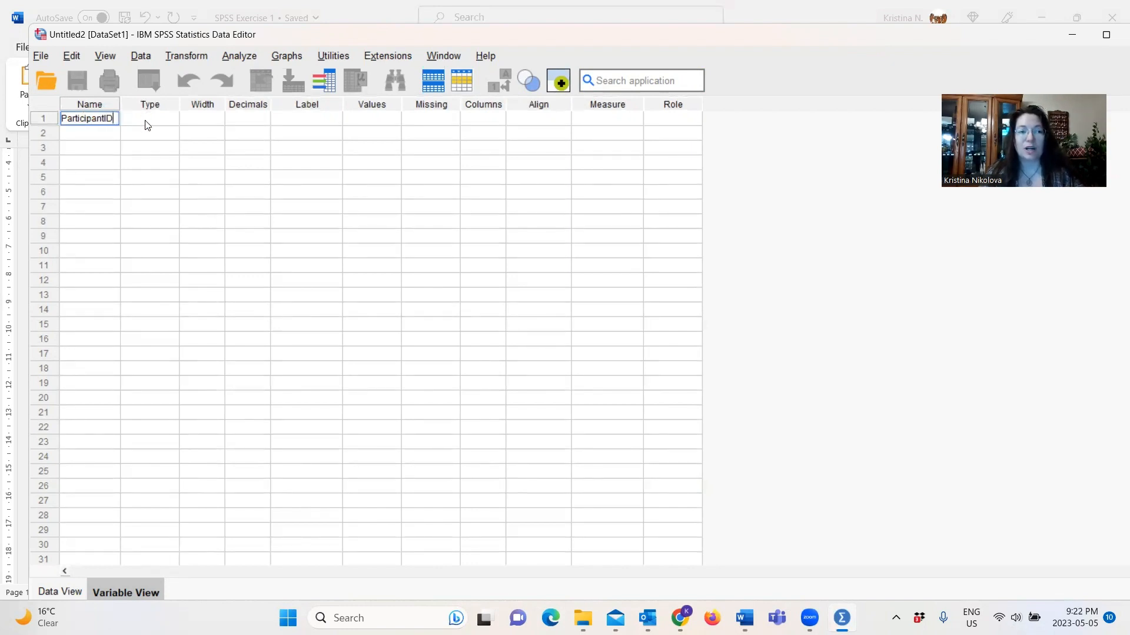
pyautogui.press('Left')
pyautogui.press('Left')
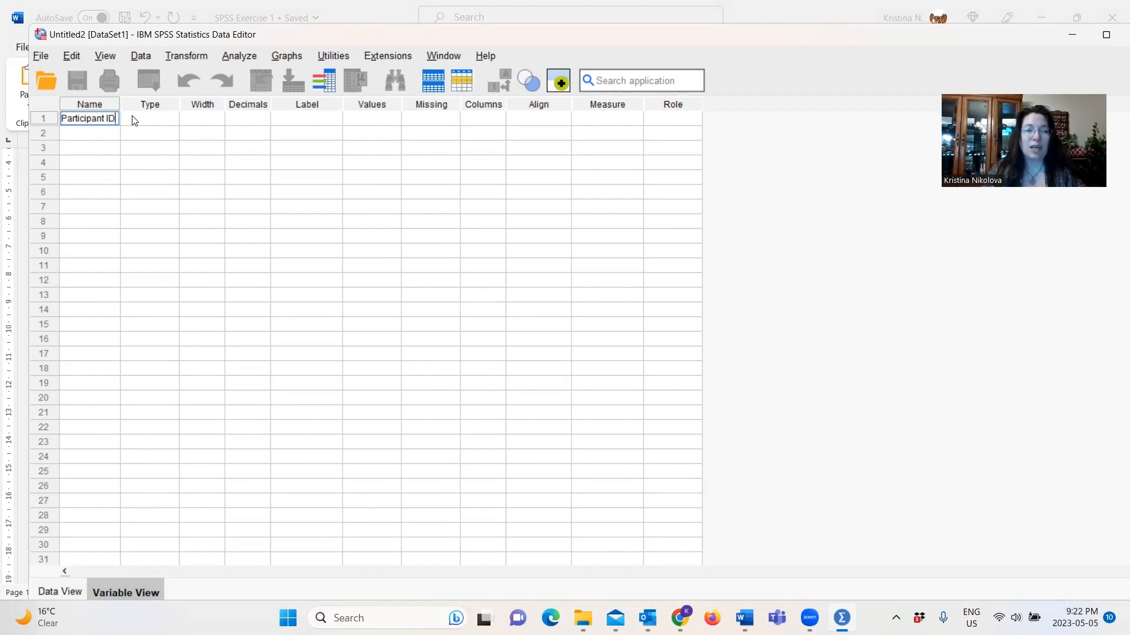
pyautogui.click(103, 138)
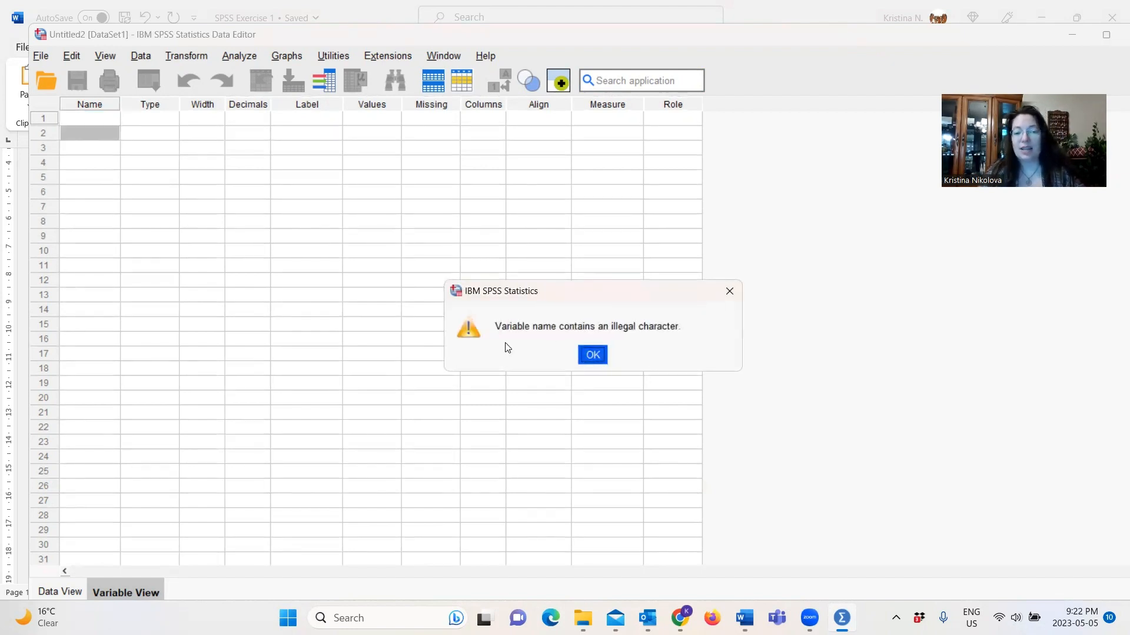
pyautogui.click(592, 355)
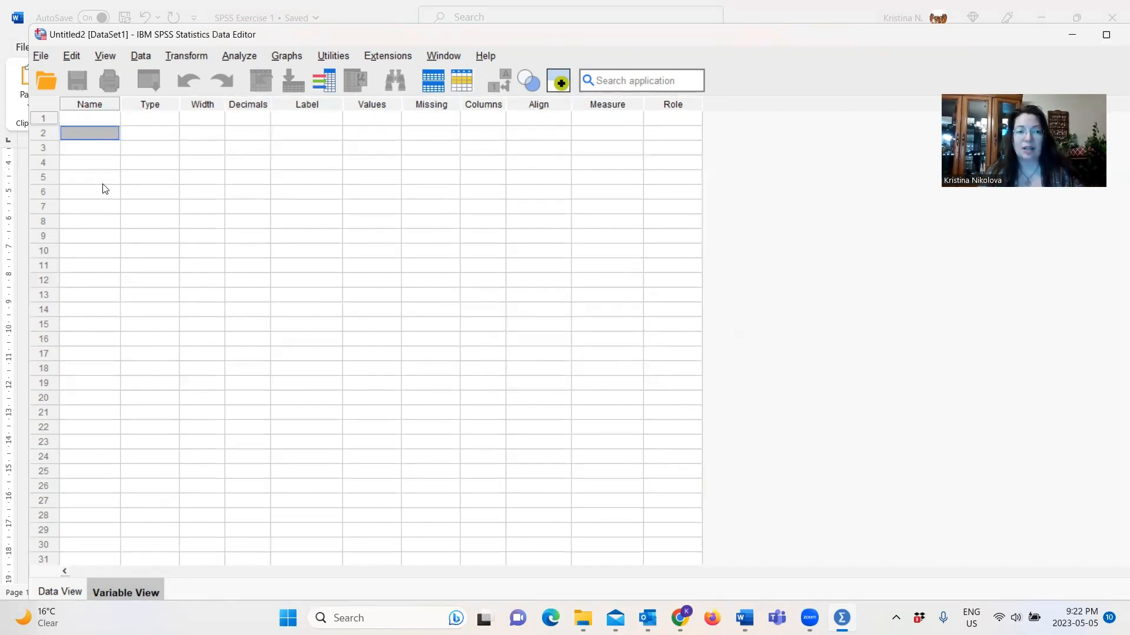
# Name the first variable ParticipantID, without a space.
pyautogui.click(78, 118)
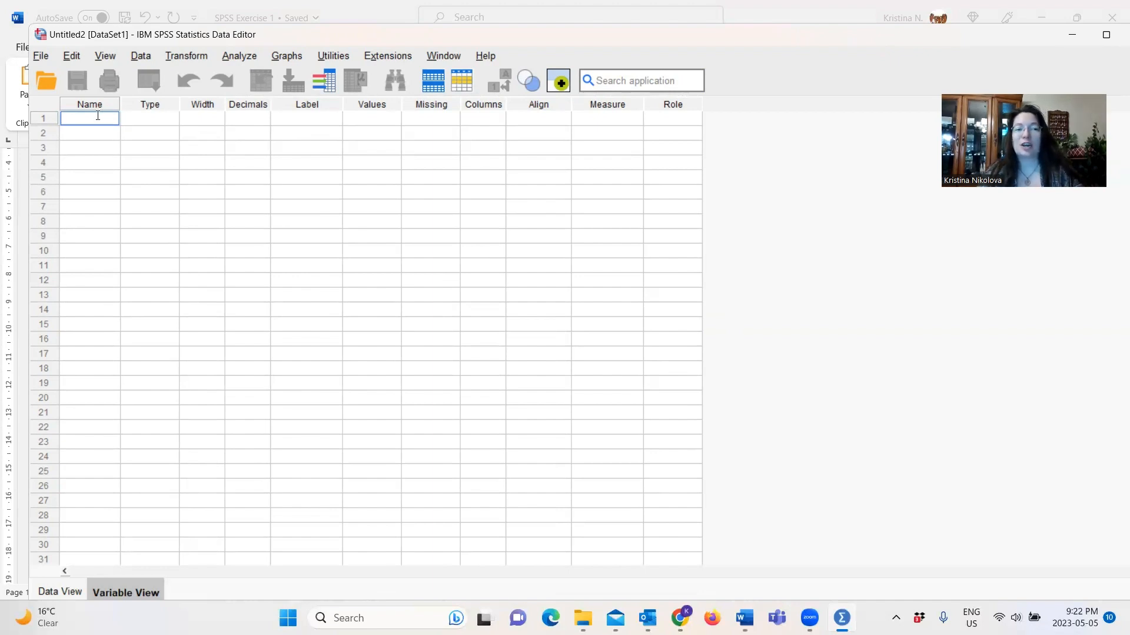
pyautogui.write('P')
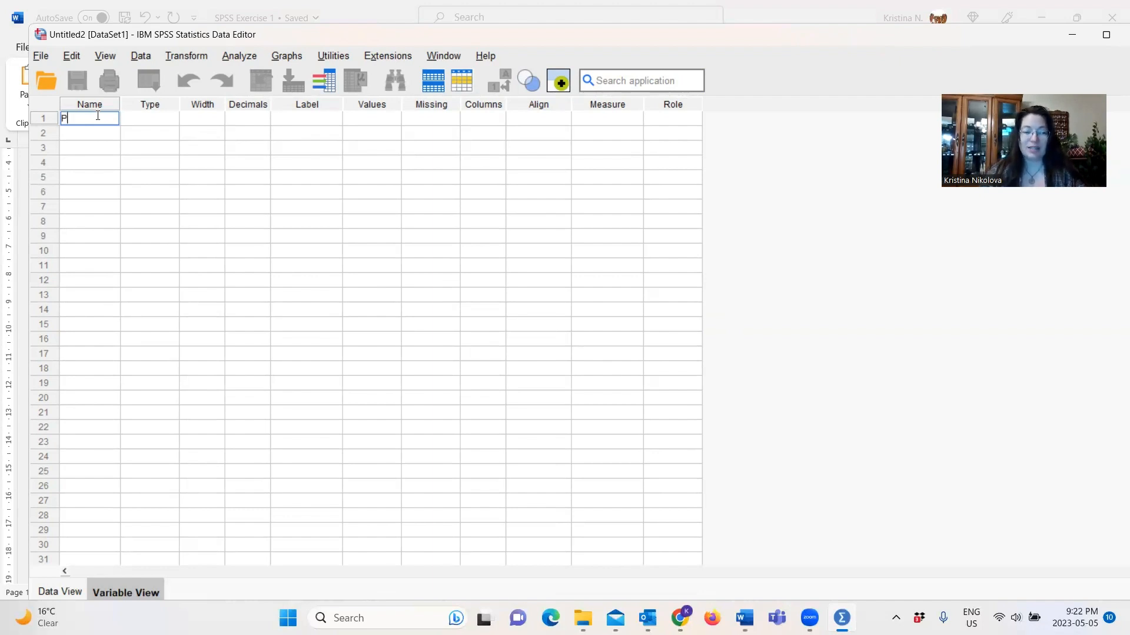
pyautogui.write('articipant')
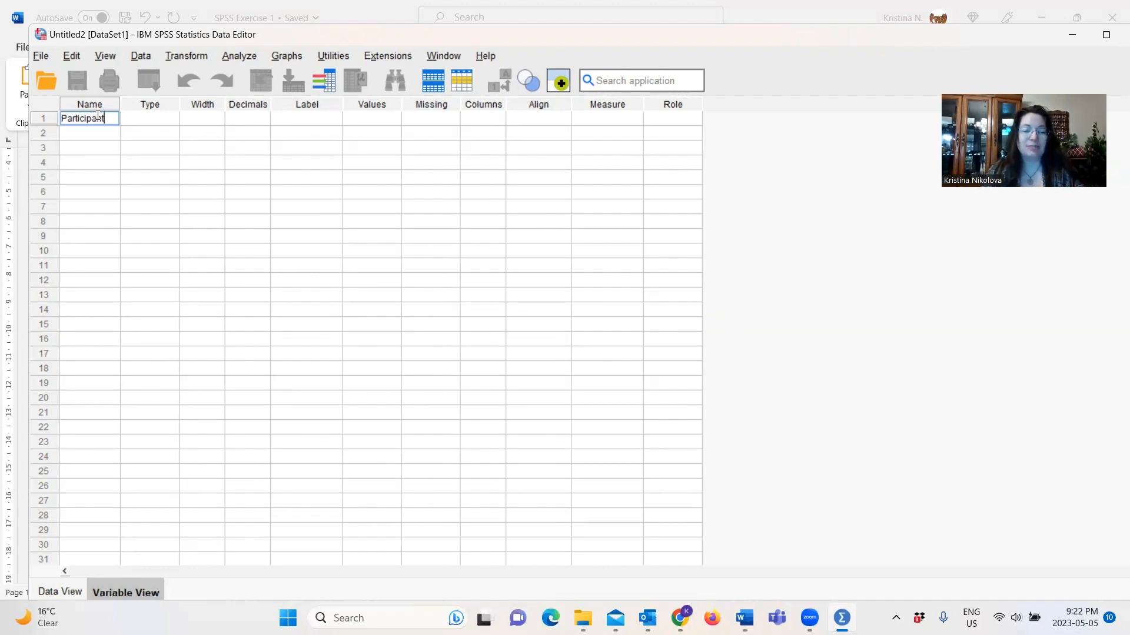
pyautogui.write('ID')
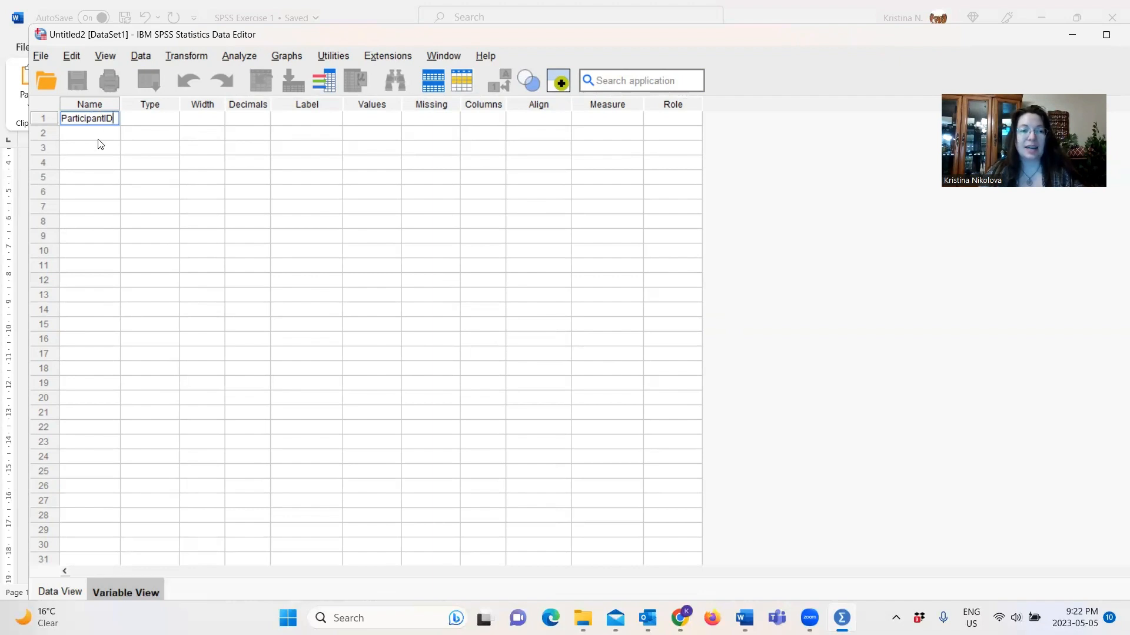
pyautogui.click(99, 136)
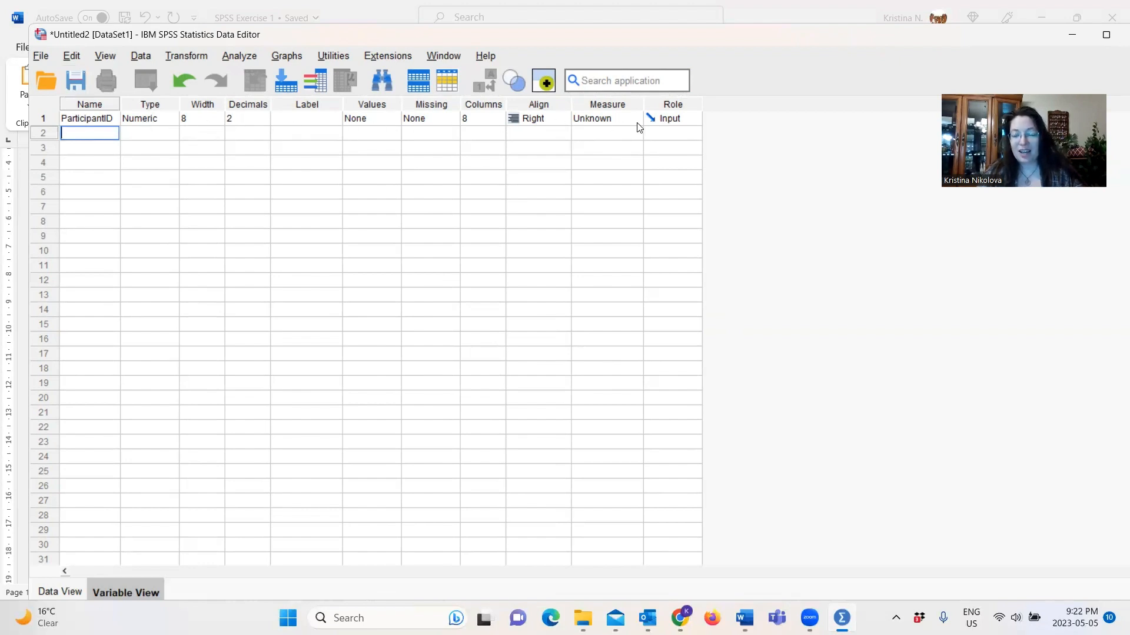
# Examine the variable type options for ParticipantID and check them against the raw data in the SPSS Exercise 1 Word document.
pyautogui.click(170, 119)
pyautogui.click(171, 120)
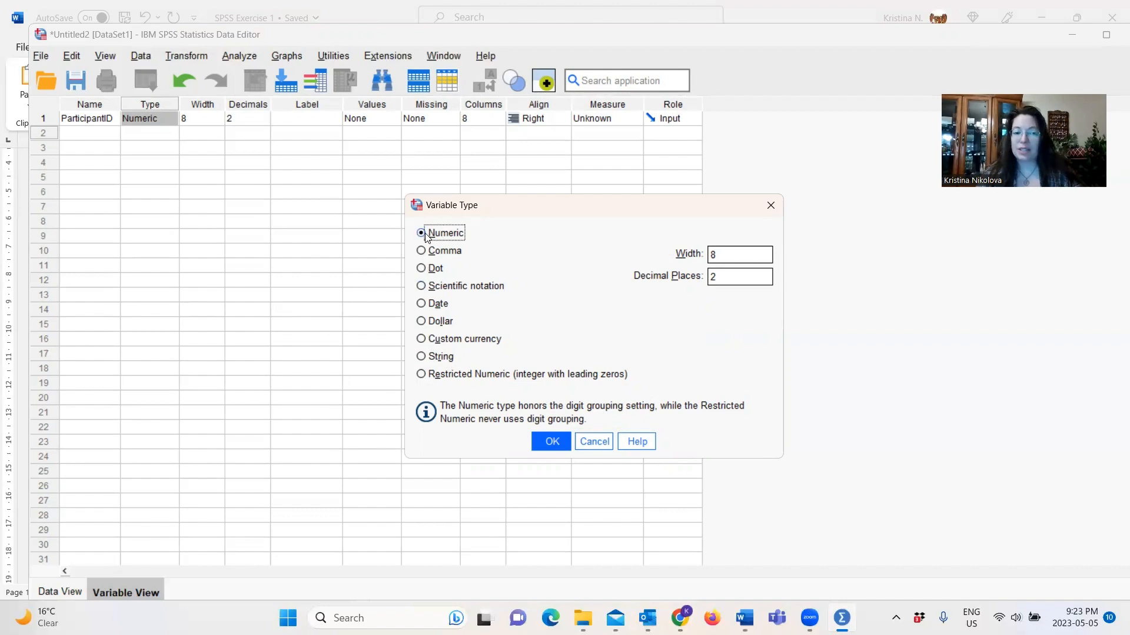
pyautogui.moveTo(744, 617)
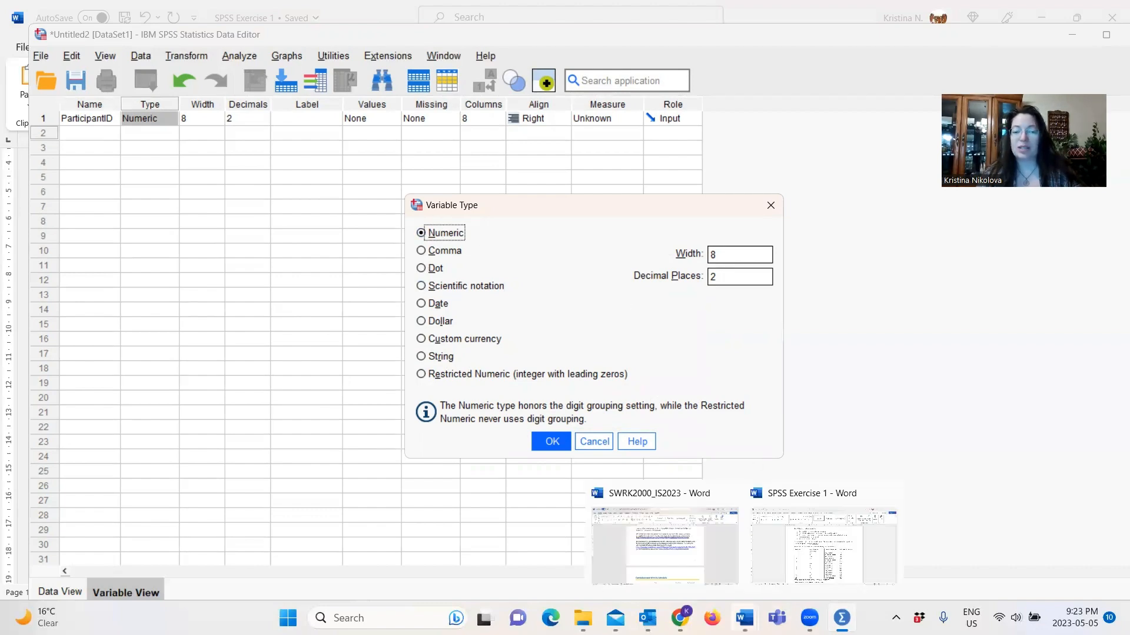
pyautogui.click(790, 563)
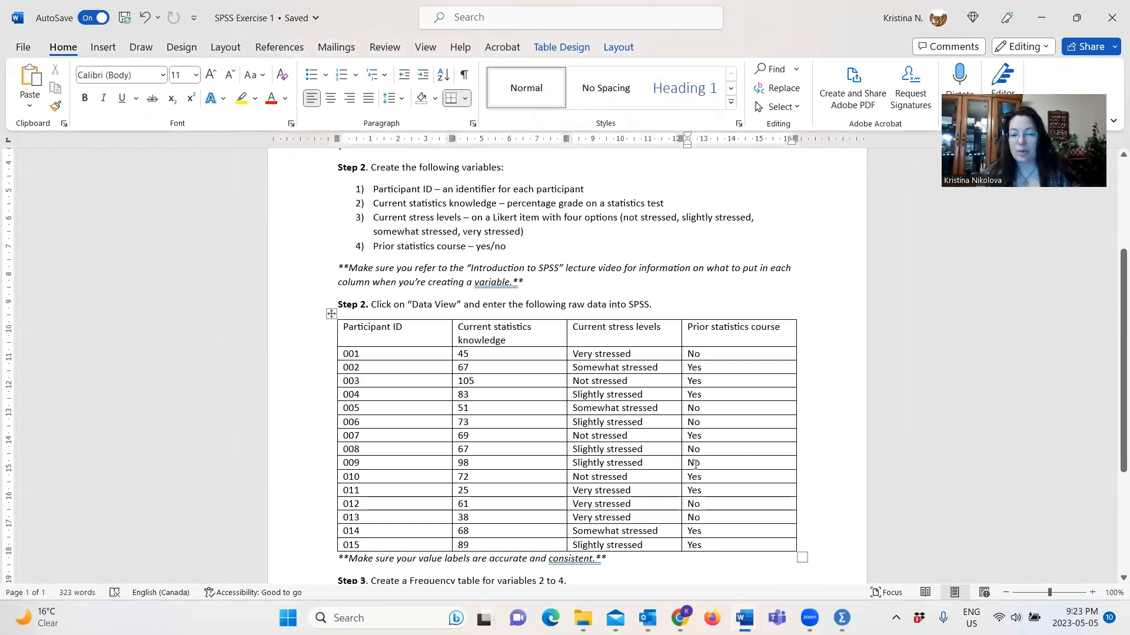
pyautogui.moveTo(842, 618)
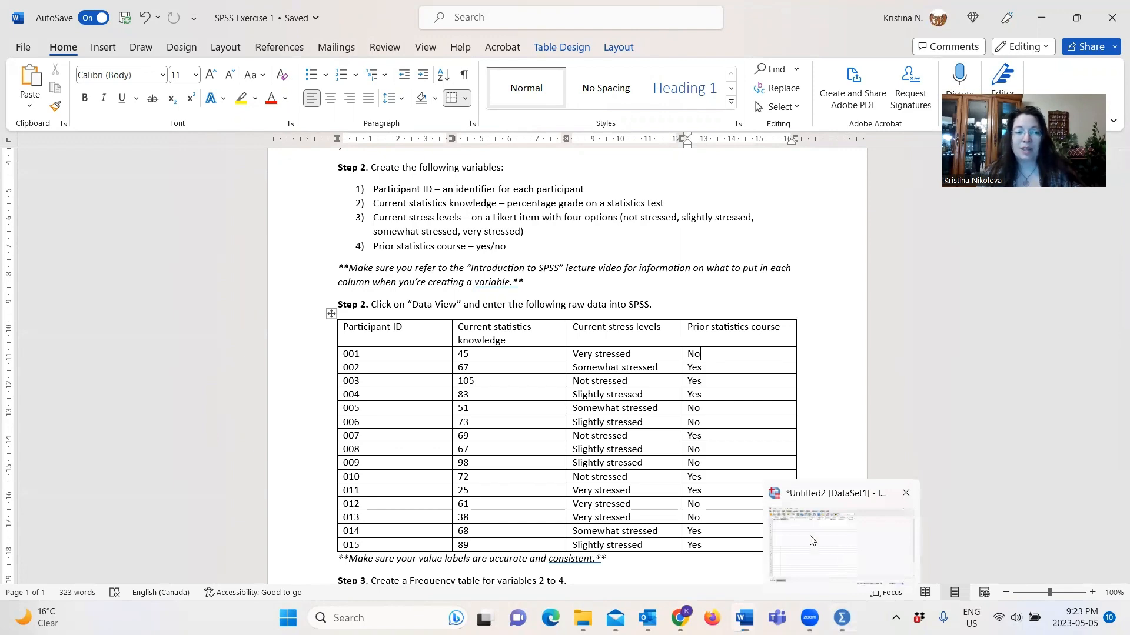
pyautogui.click(800, 521)
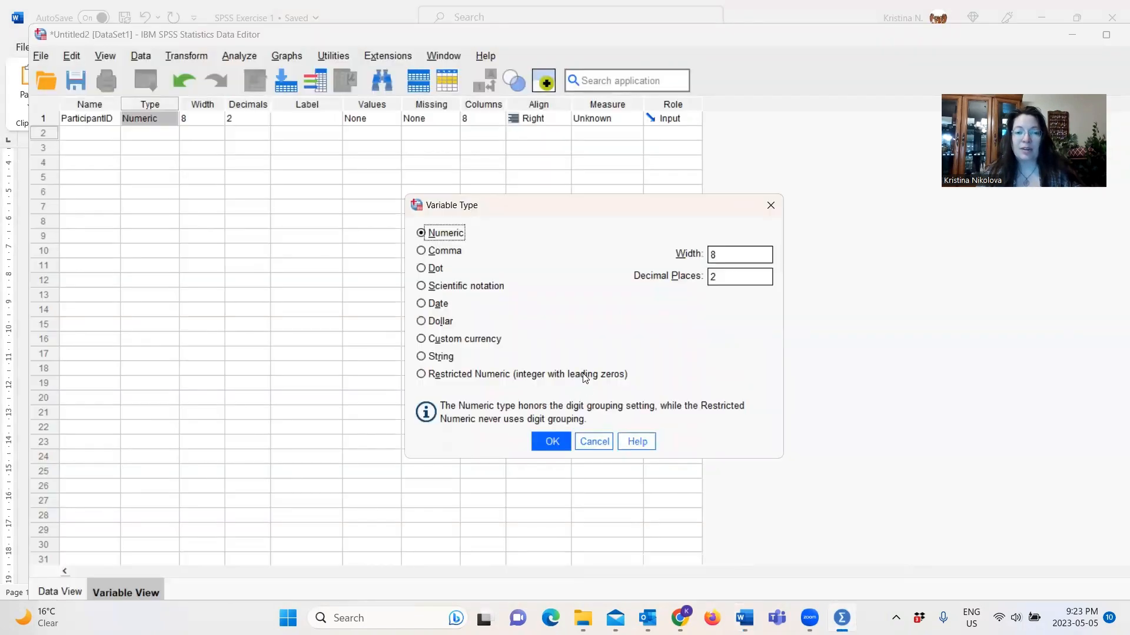
pyautogui.click(593, 441)
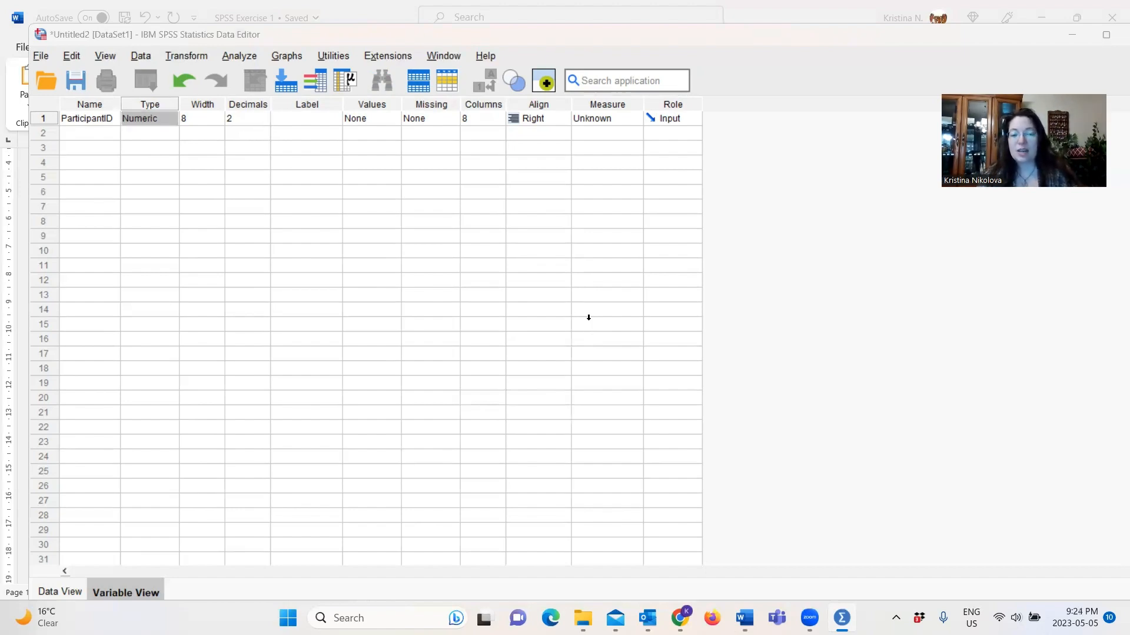
pyautogui.hotkey('alt', 'Tab')
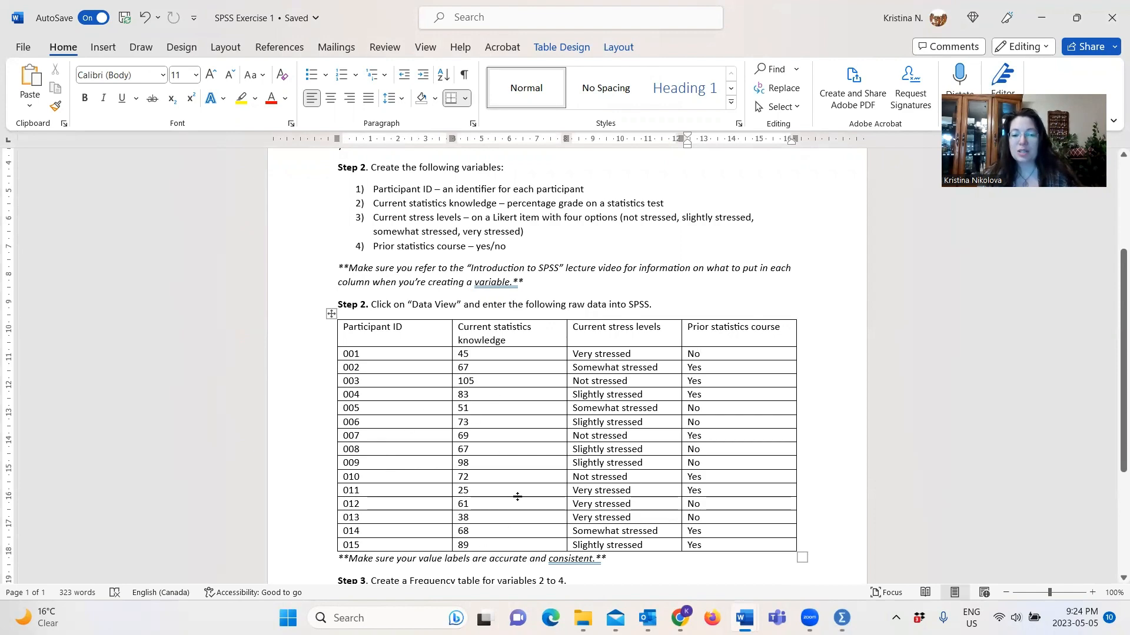
# Return to SPSS and set the number of decimals for ParticipantID to 0.
pyautogui.hotkey('alt', 'Tab')
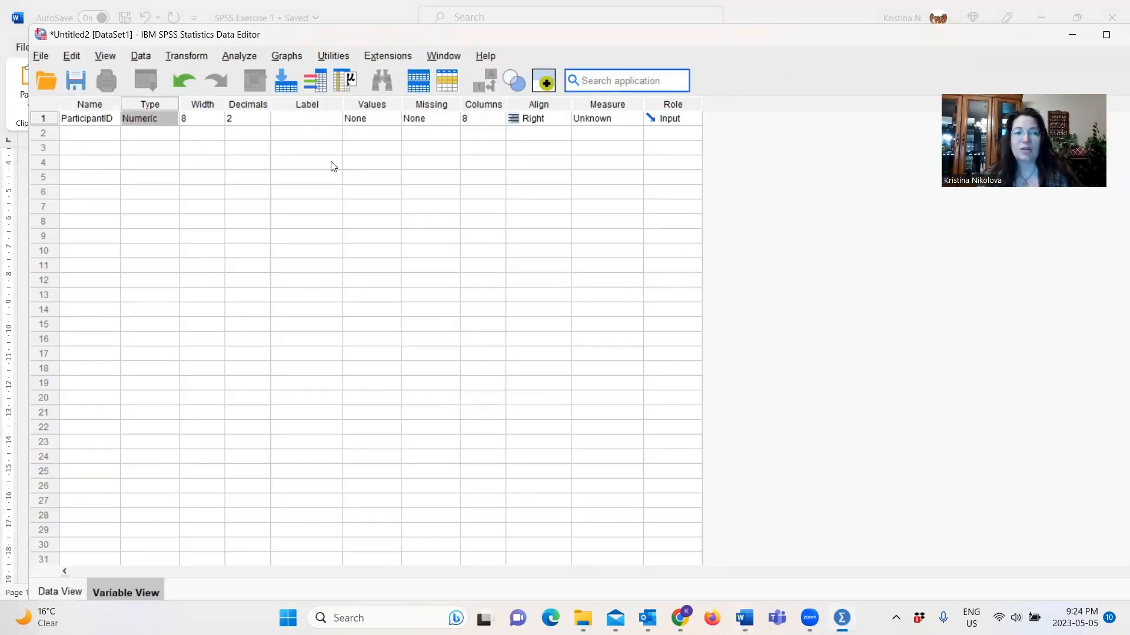
pyautogui.click(265, 123)
pyautogui.click(266, 122)
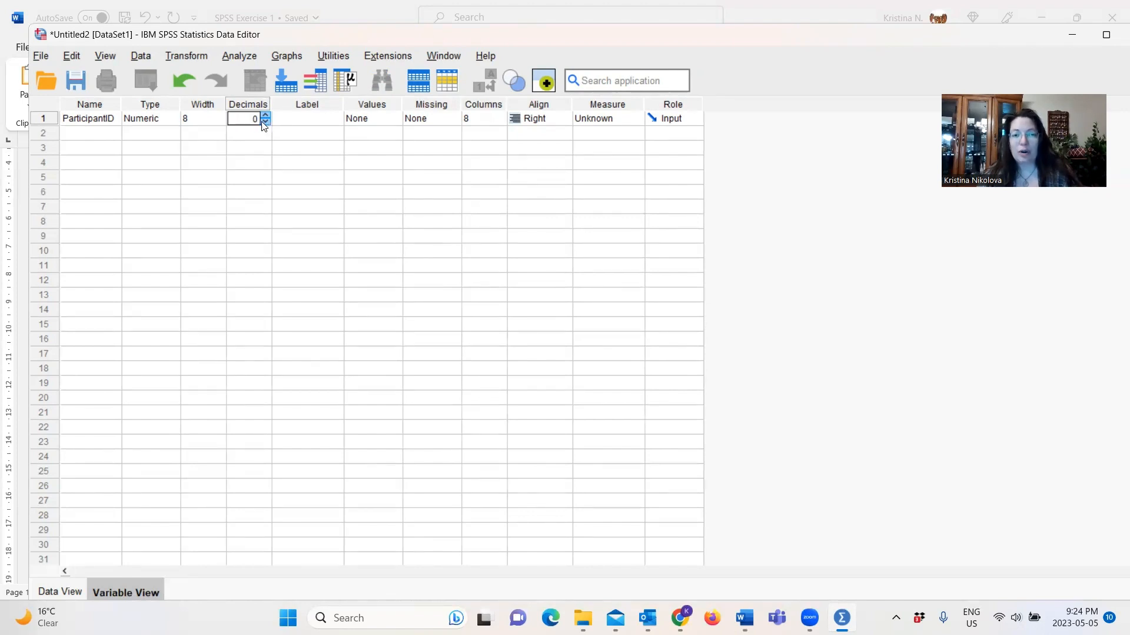
# Widen the Label column and label the ParticipantID variable "Participant ID number".
pyautogui.click(308, 123)
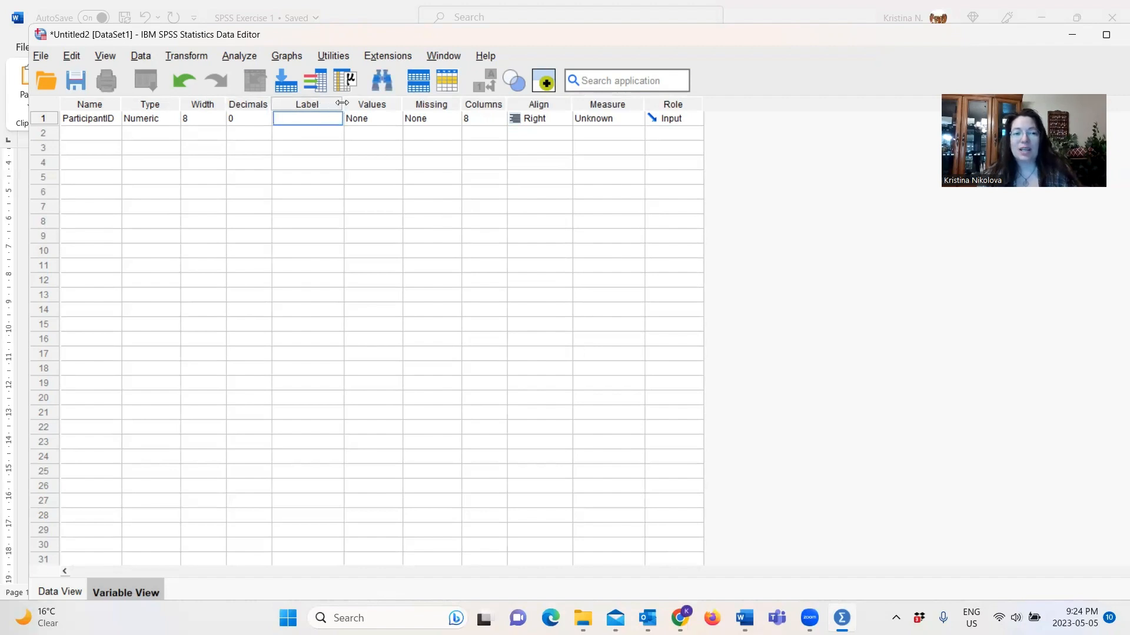
pyautogui.moveTo(344, 103); pyautogui.dragTo(524, 105)
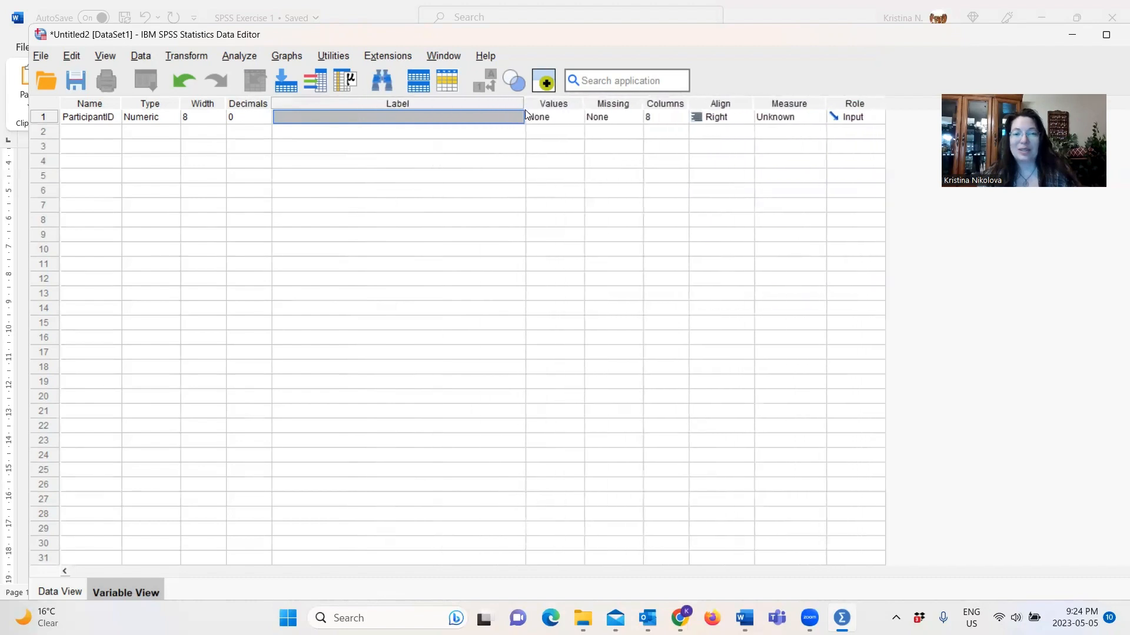
pyautogui.click(350, 116)
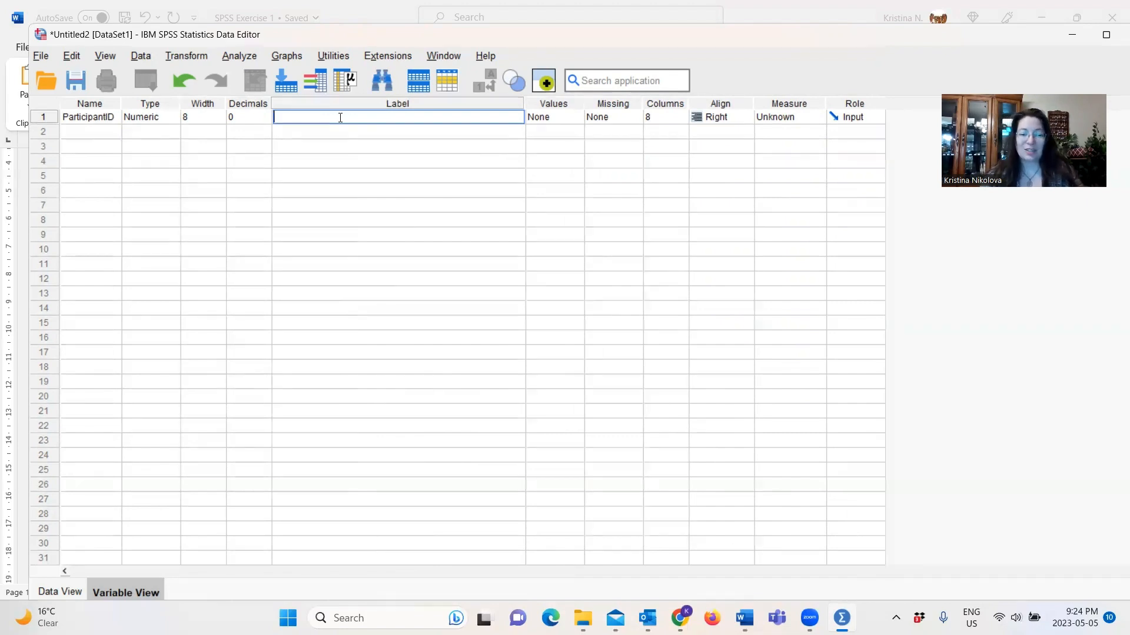
pyautogui.write('Participant ID')
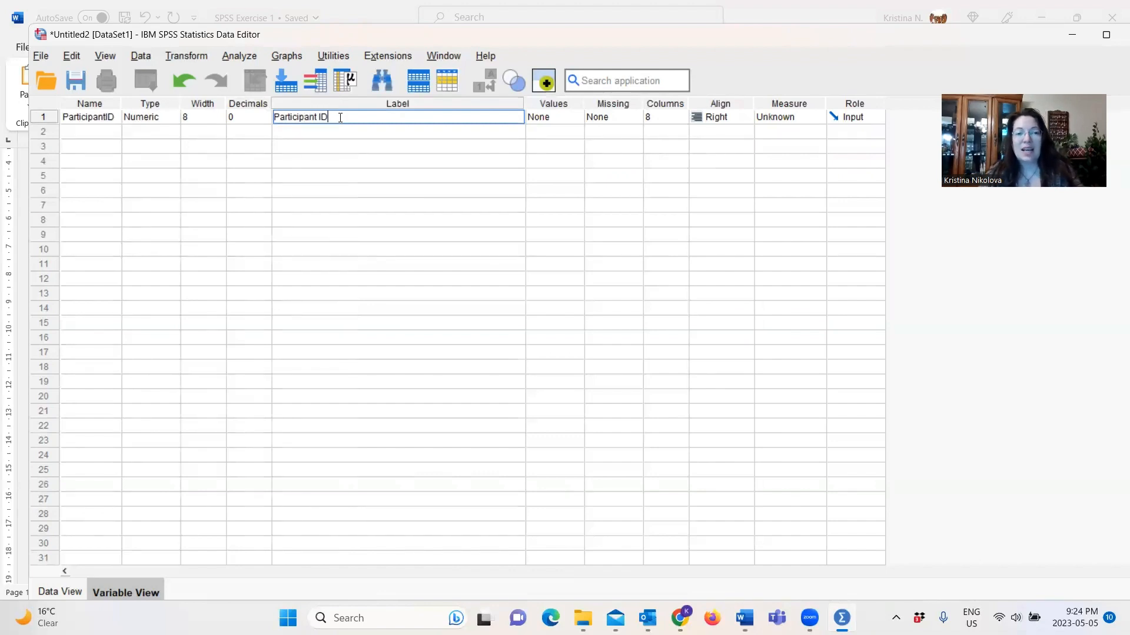
pyautogui.write(' number')
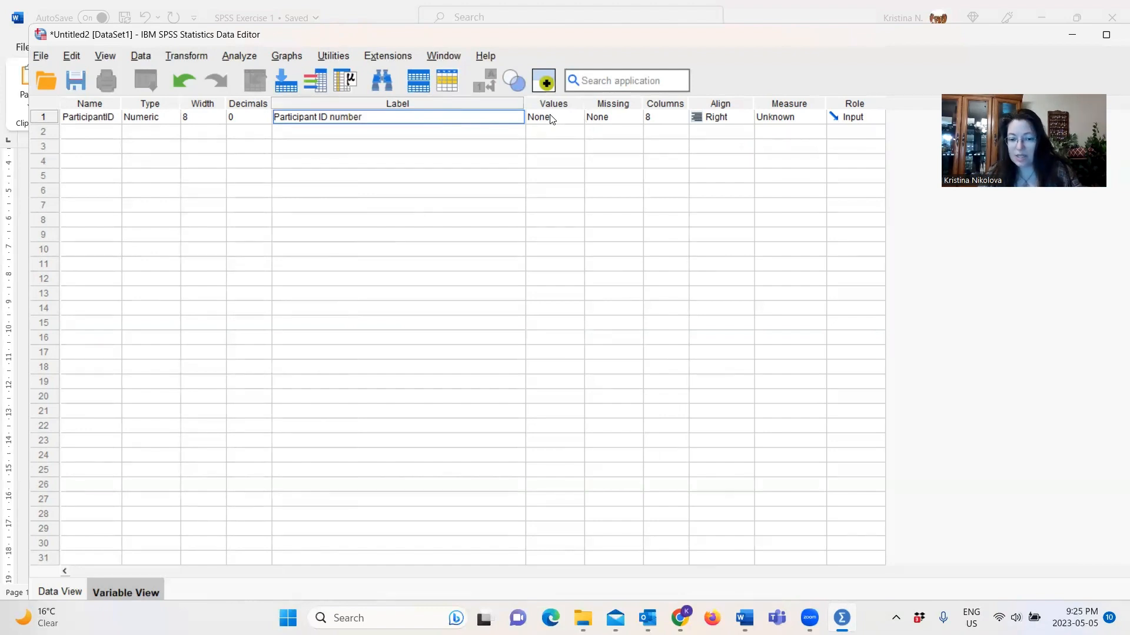
# Check the variable list and raw data table in the SPSS Exercise 1 Word document, and return to SPSS.
pyautogui.moveTo(745, 618)
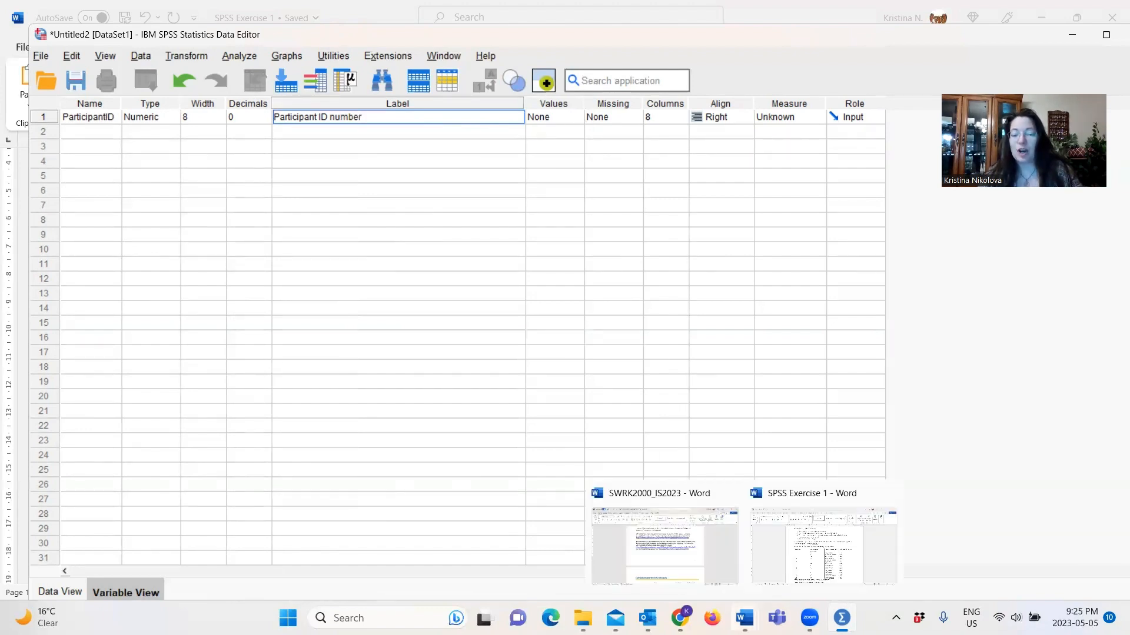
pyautogui.click(792, 570)
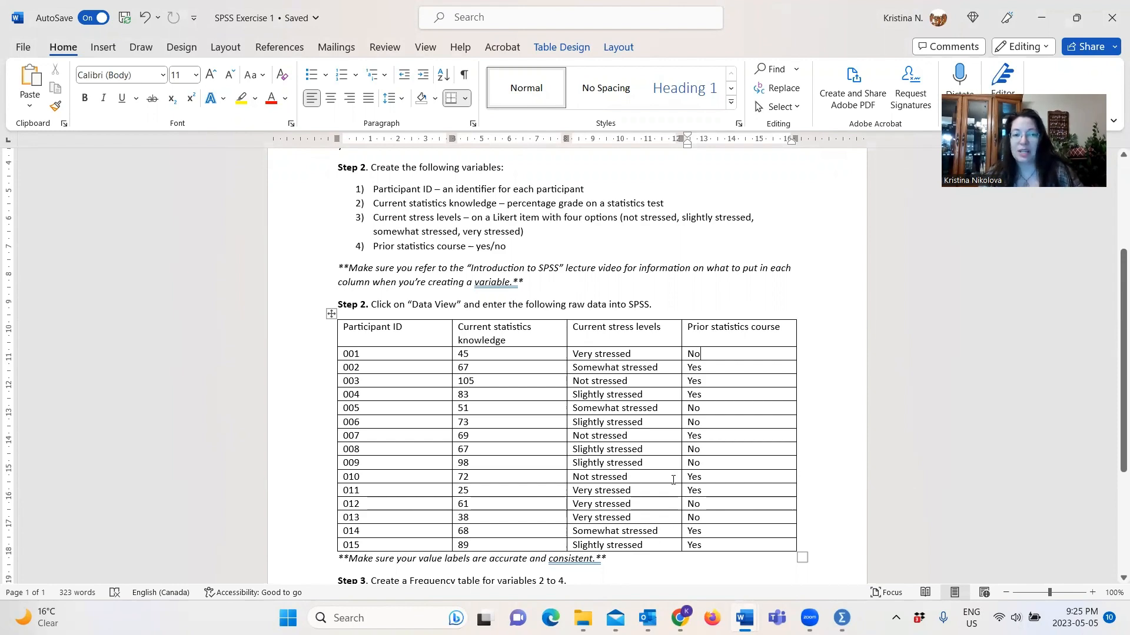
pyautogui.hotkey('alt', 'Tab')
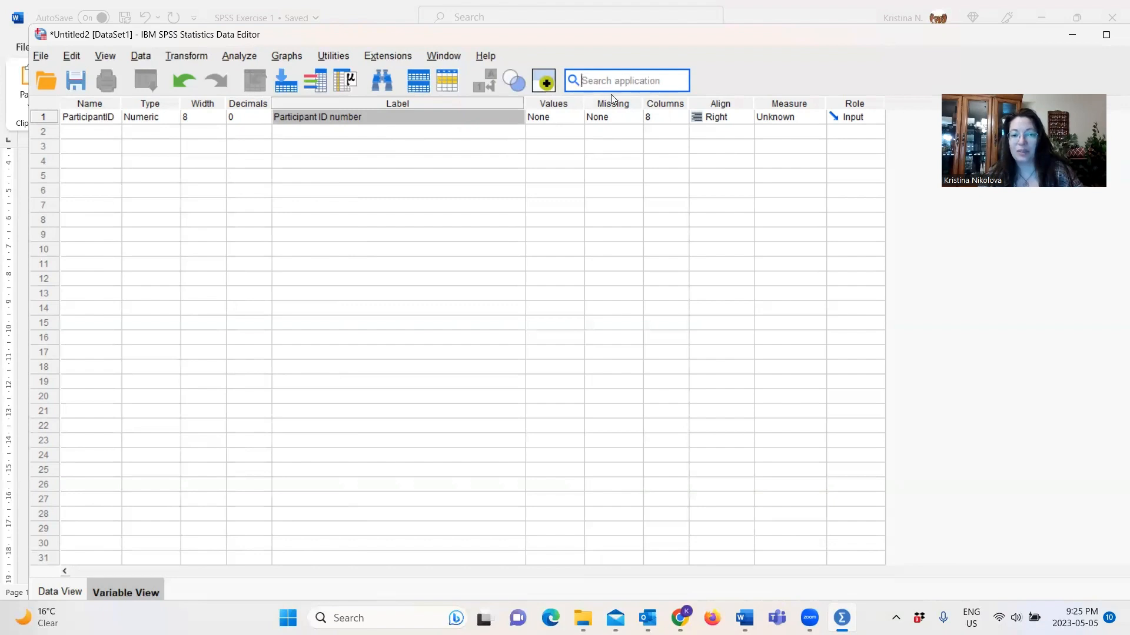
pyautogui.click(637, 117)
pyautogui.click(636, 115)
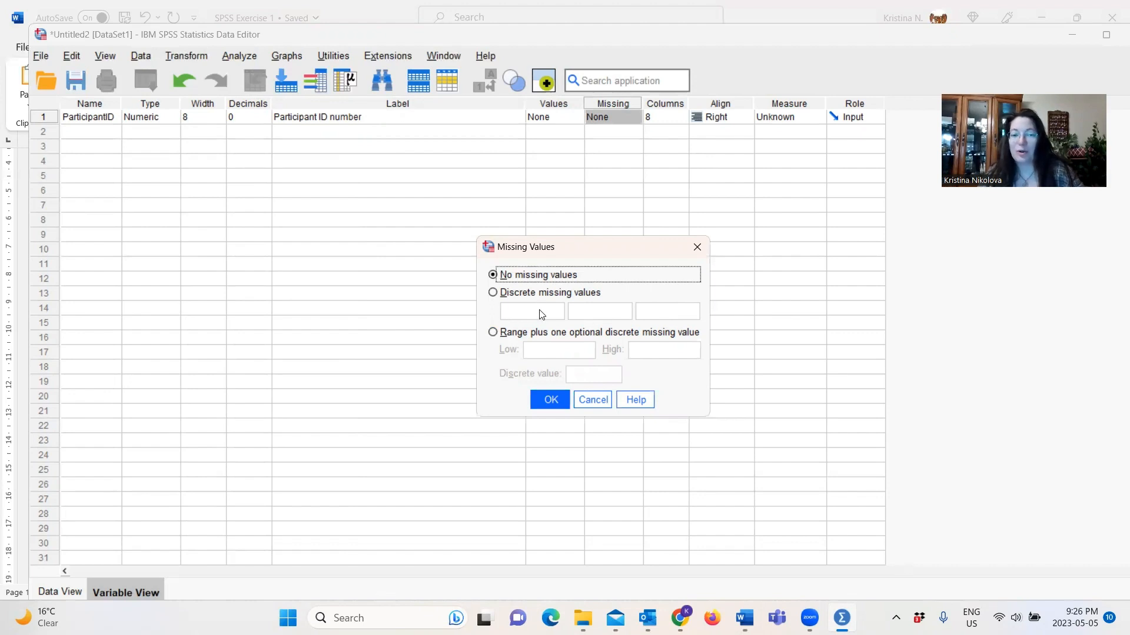
pyautogui.click(503, 294)
pyautogui.click(514, 307)
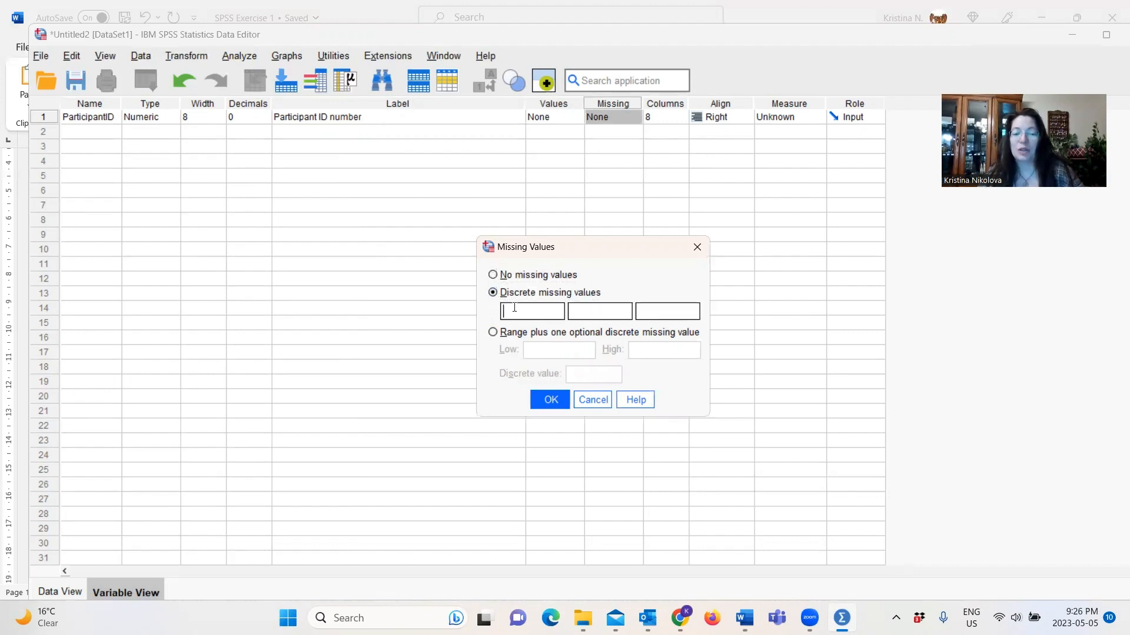
pyautogui.write('-99')
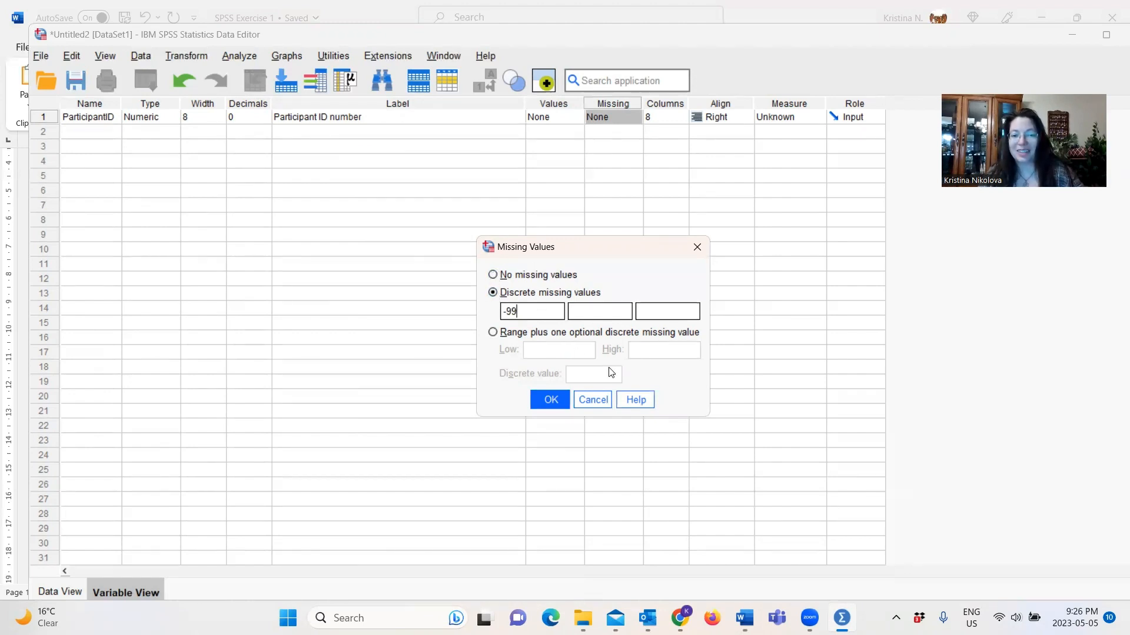
pyautogui.click(602, 407)
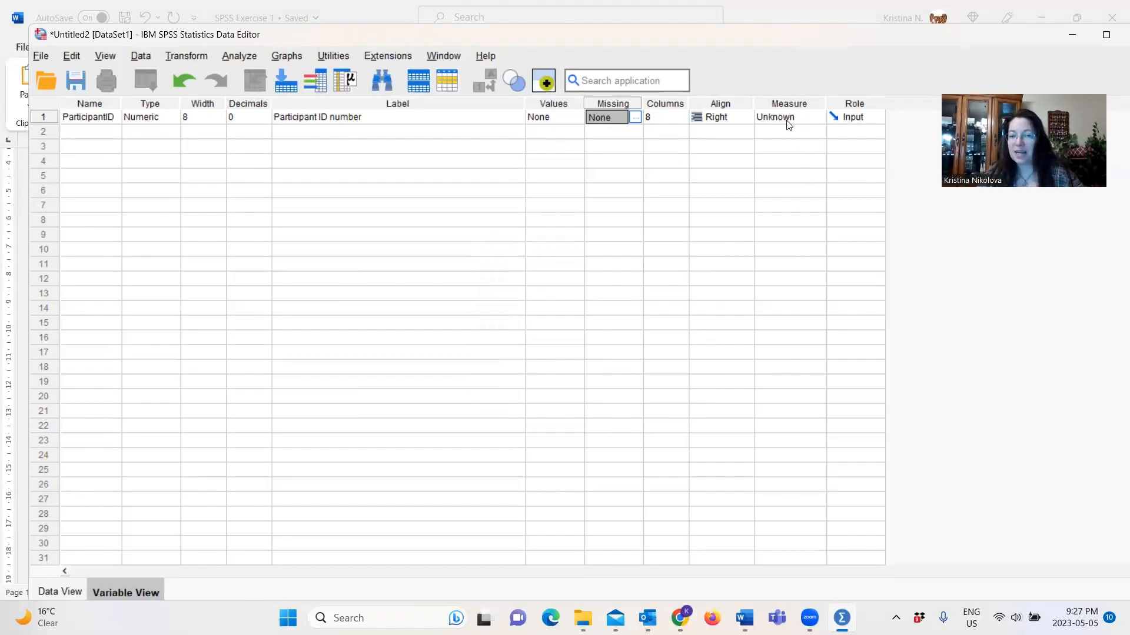
# Set the measurement level of ParticipantID to Nominal.
pyautogui.click(819, 121)
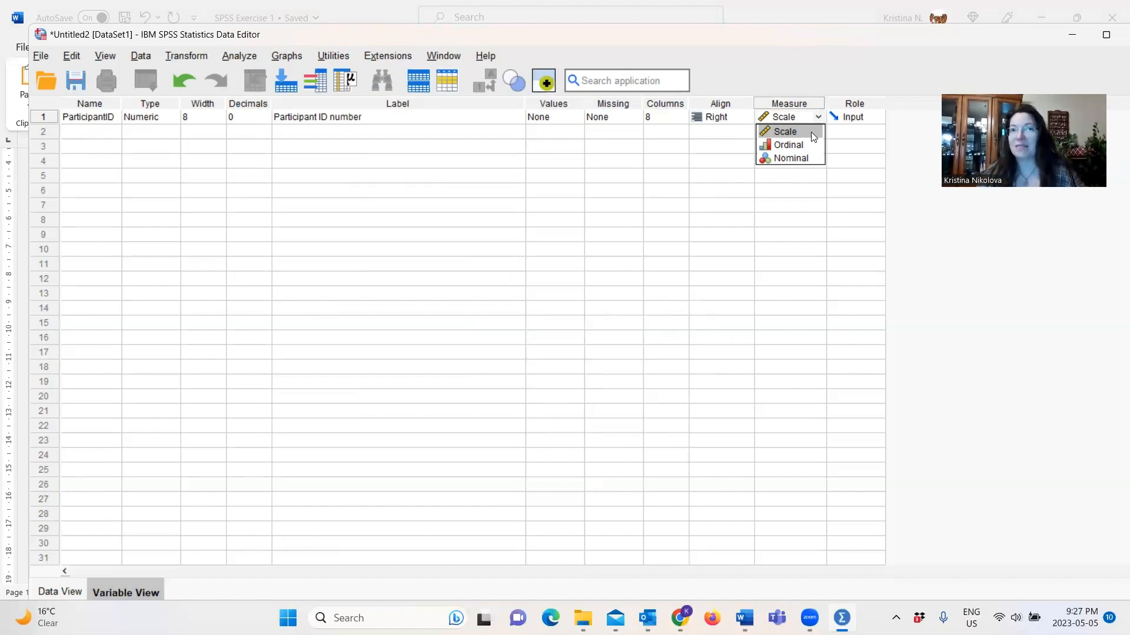
pyautogui.click(798, 160)
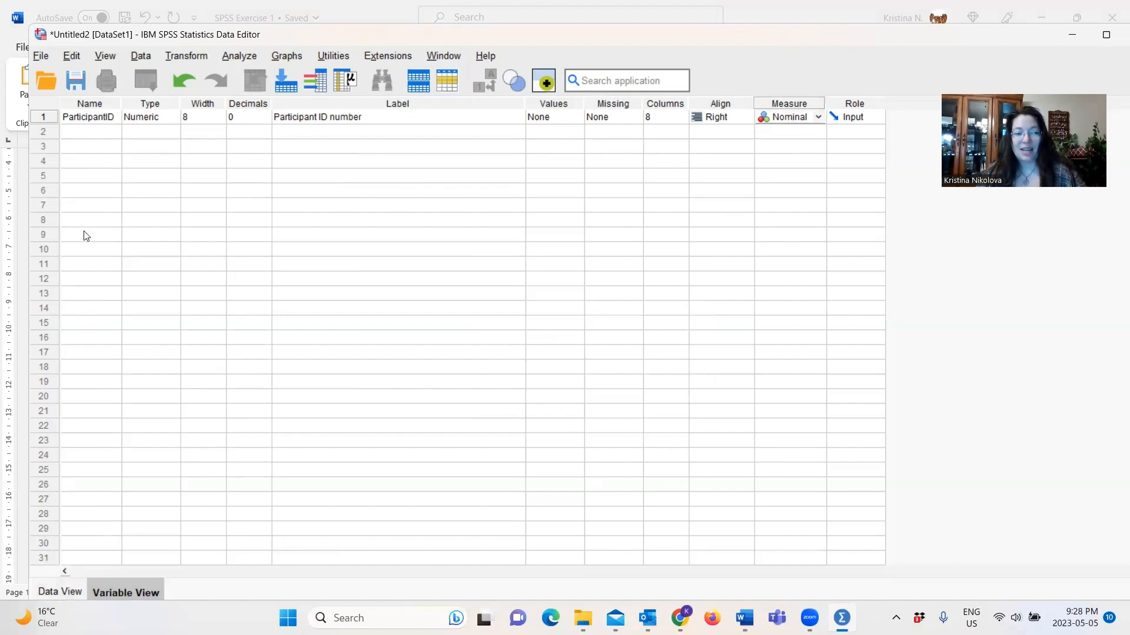
# Check the second variable's description in the Word document, and name the second variable stats_test in SPSS.
pyautogui.click(91, 132)
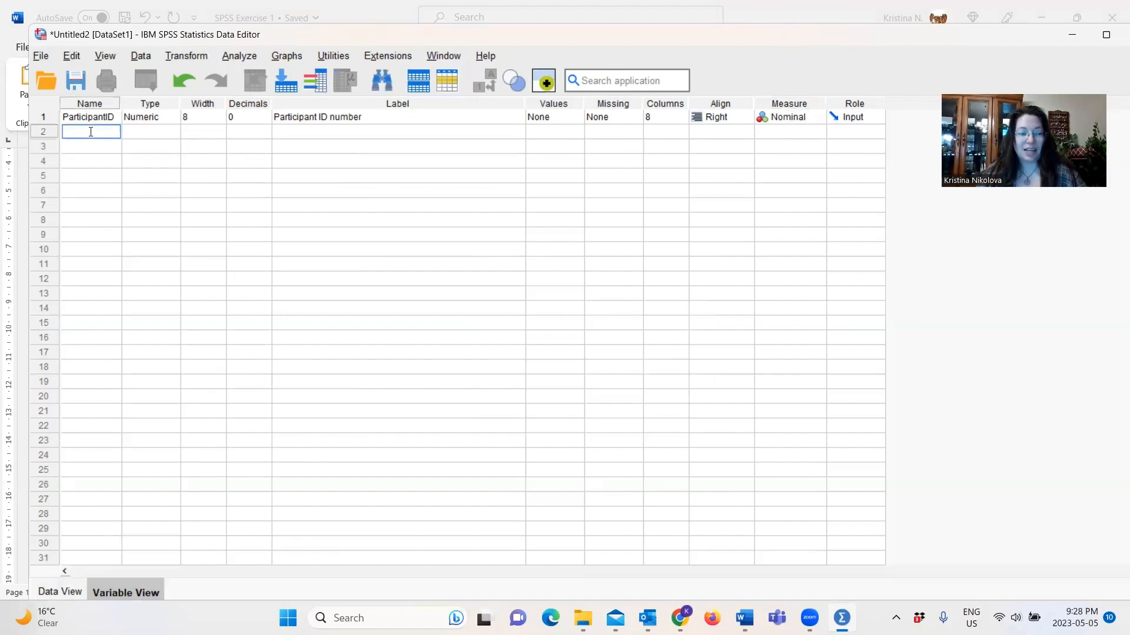
pyautogui.hotkey('alt', 'Tab')
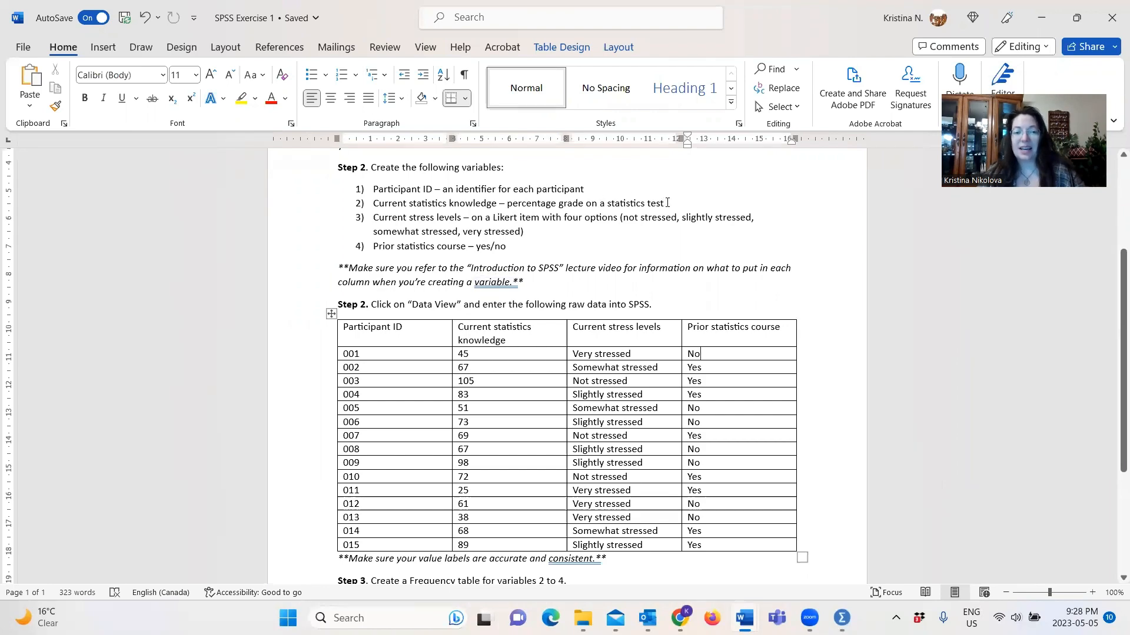
pyautogui.hotkey('alt', 'Tab')
pyautogui.click(91, 127)
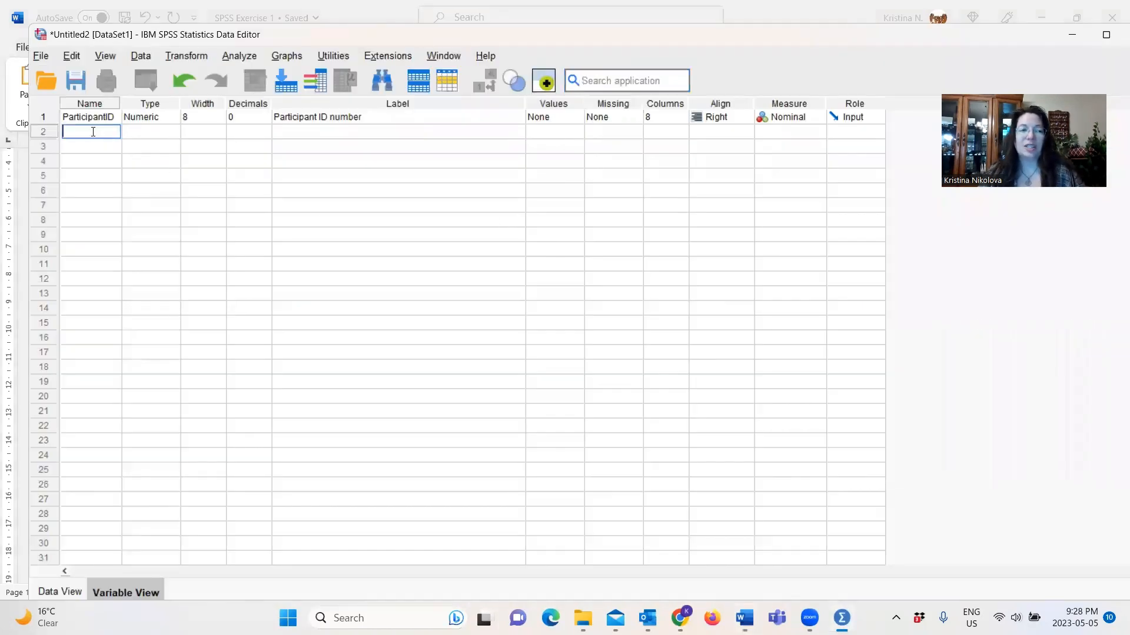
pyautogui.write('stats')
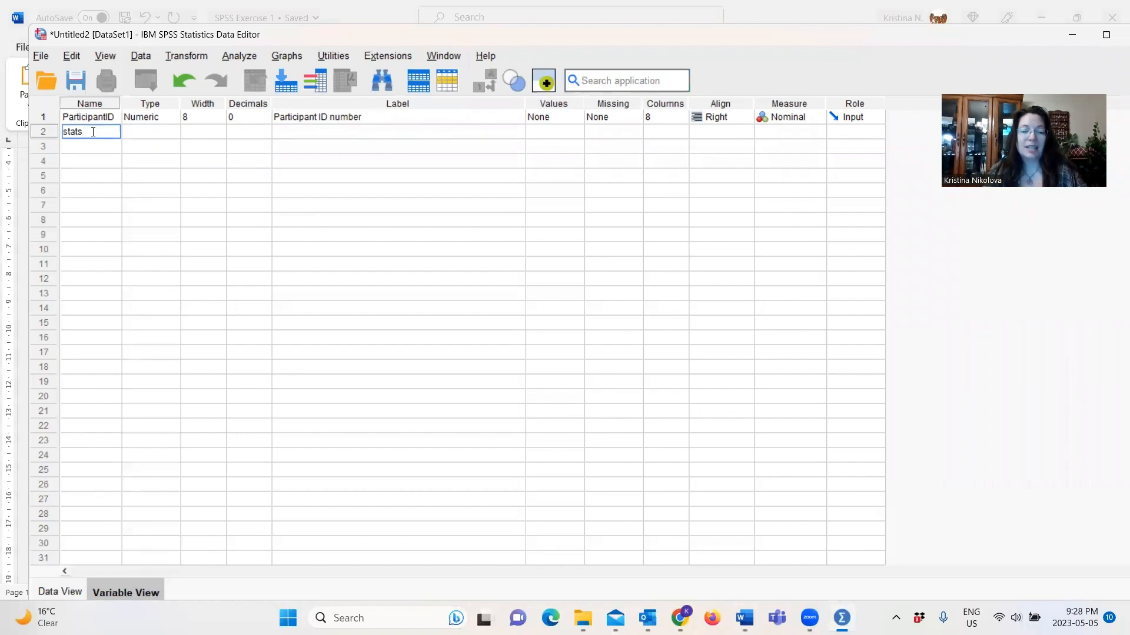
pyautogui.write('_test')
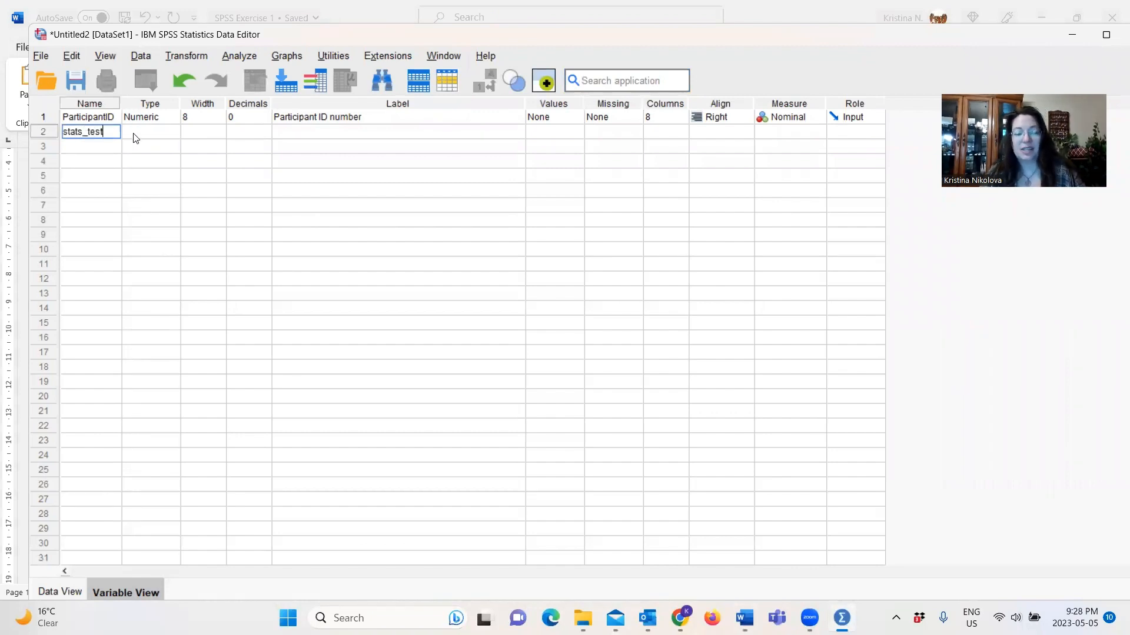
pyautogui.press('Tab')
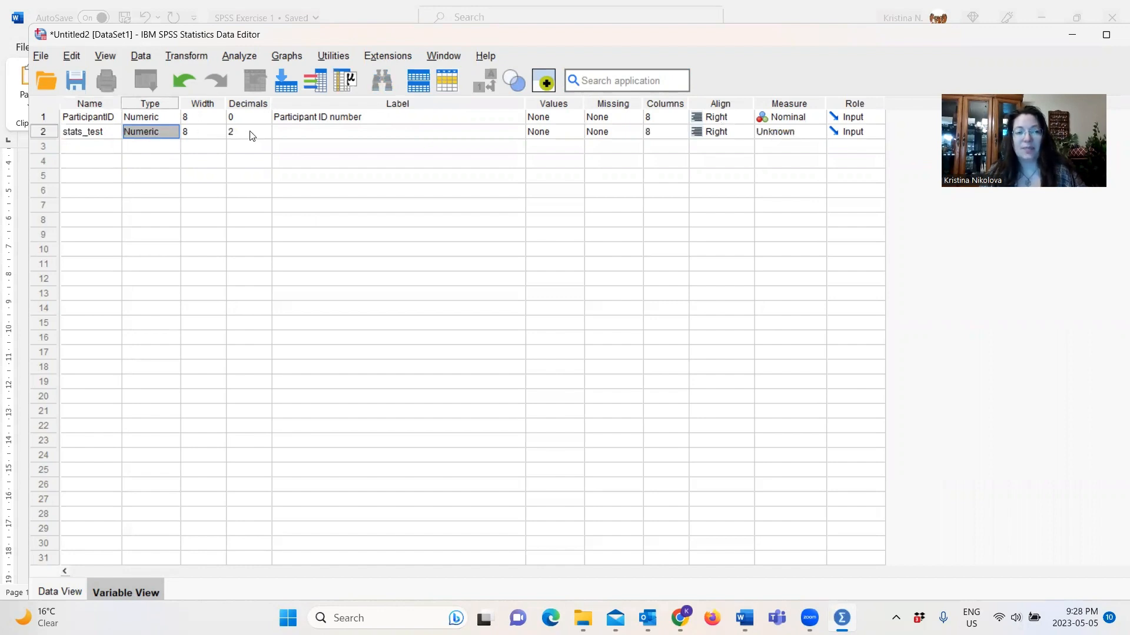
# Set the number of decimals for stats_test to 0.
pyautogui.click(266, 133)
pyautogui.click(266, 135)
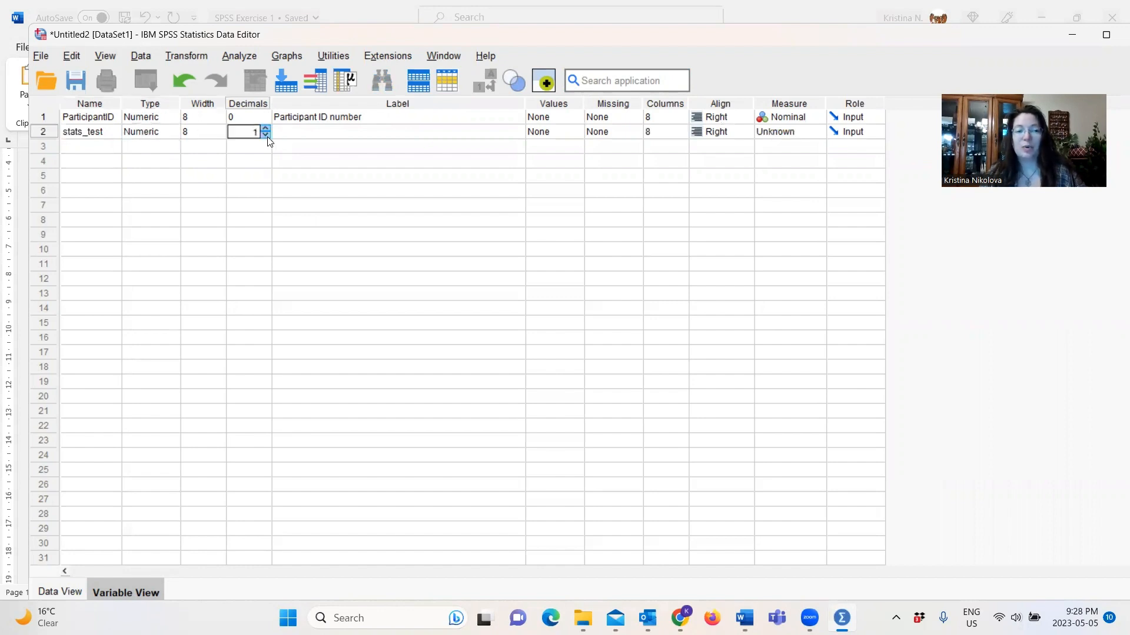
pyautogui.click(267, 135)
# Label stats_test "Percentage score on a statistics test (current statistics knowledge)" and set its measurement level to Scale.
pyautogui.click(301, 132)
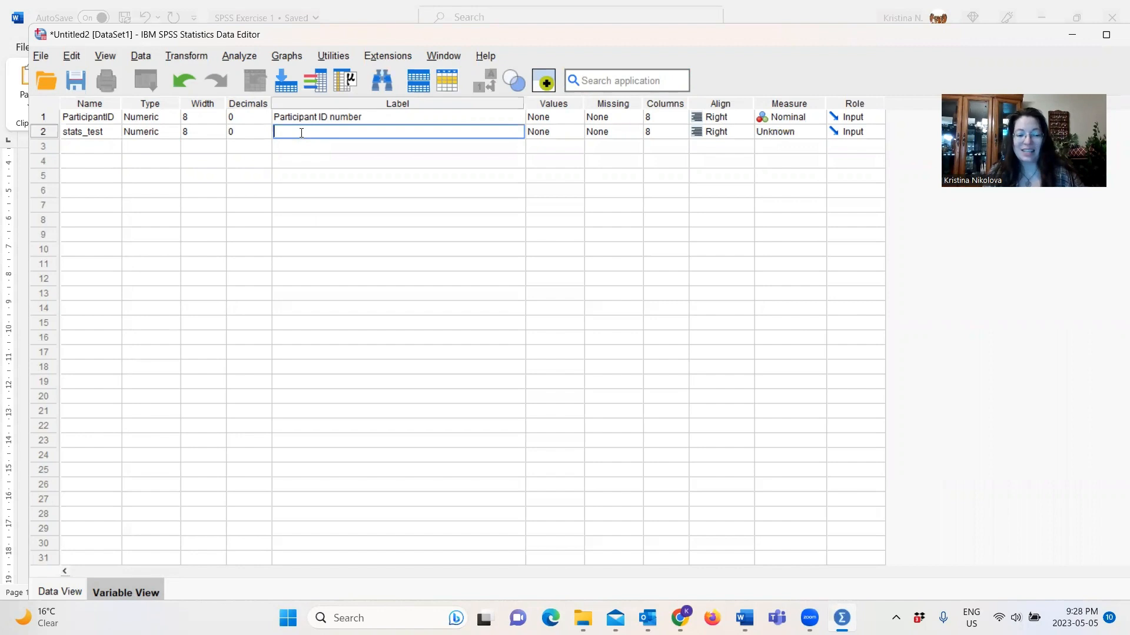
pyautogui.write('Percentage s')
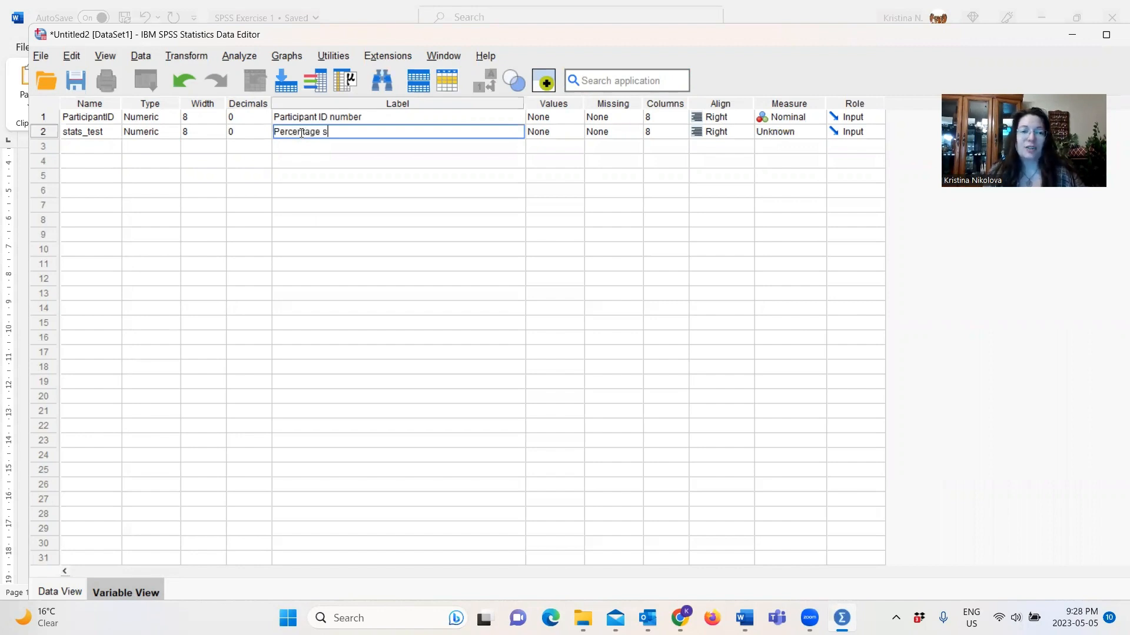
pyautogui.write('core on a st')
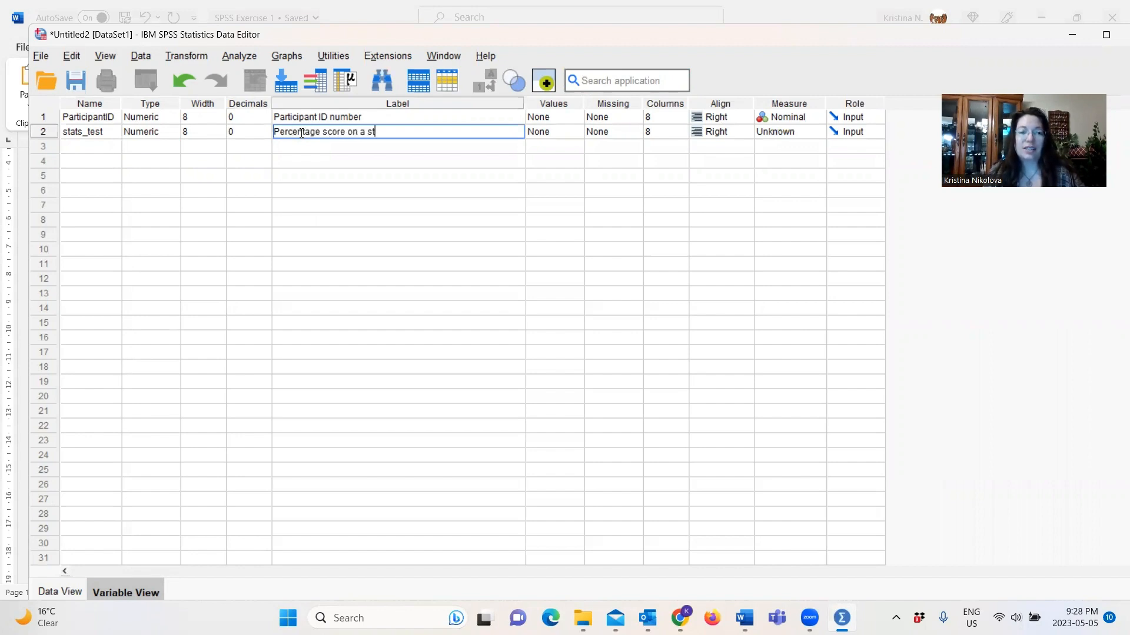
pyautogui.write('atistics test')
pyautogui.write(' (curre')
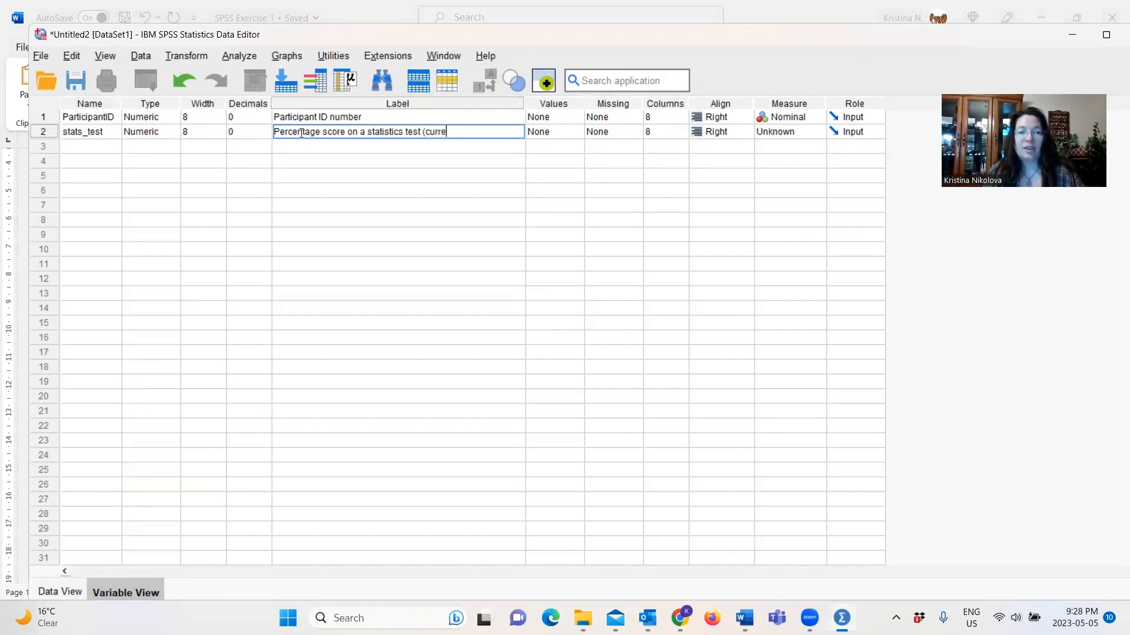
pyautogui.write('nt statistics ')
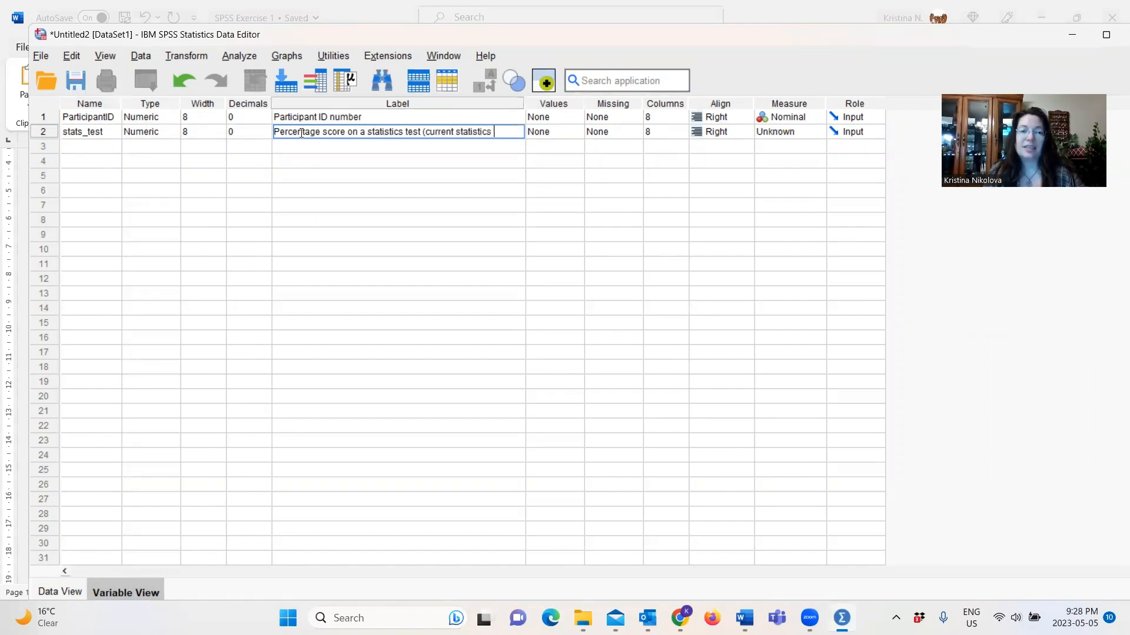
pyautogui.write('knowledge)')
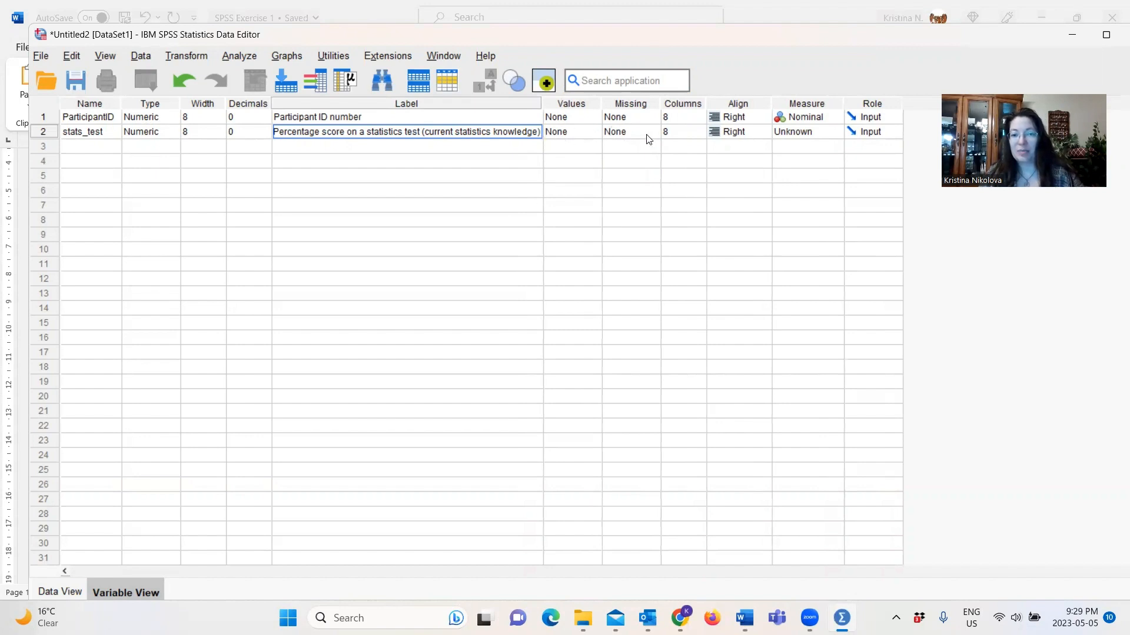
pyautogui.click(840, 133)
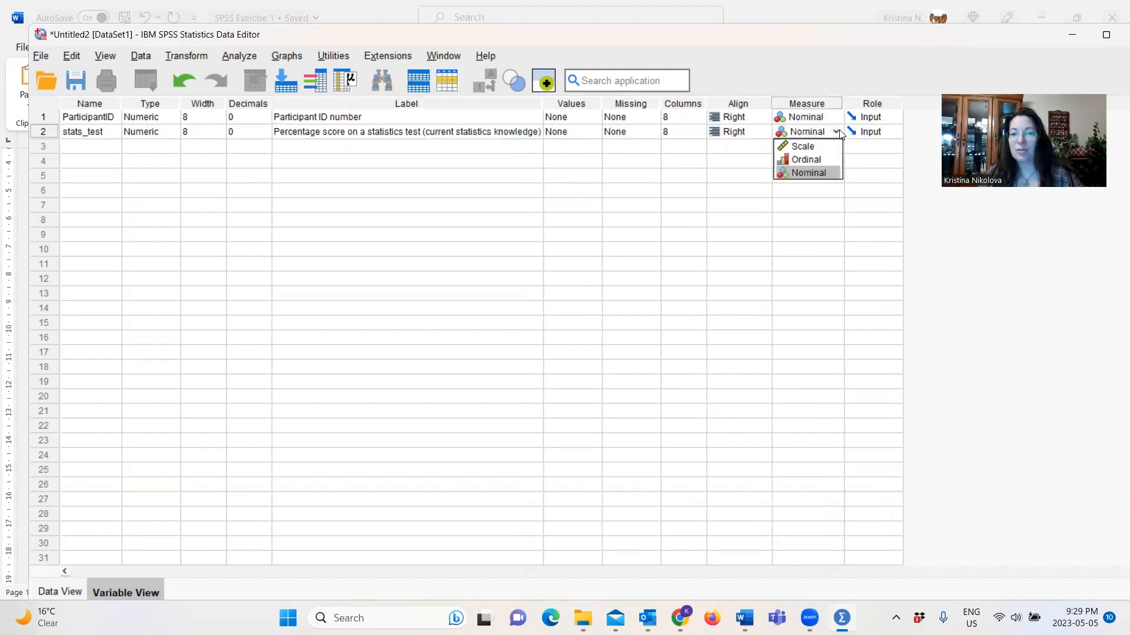
pyautogui.click(802, 147)
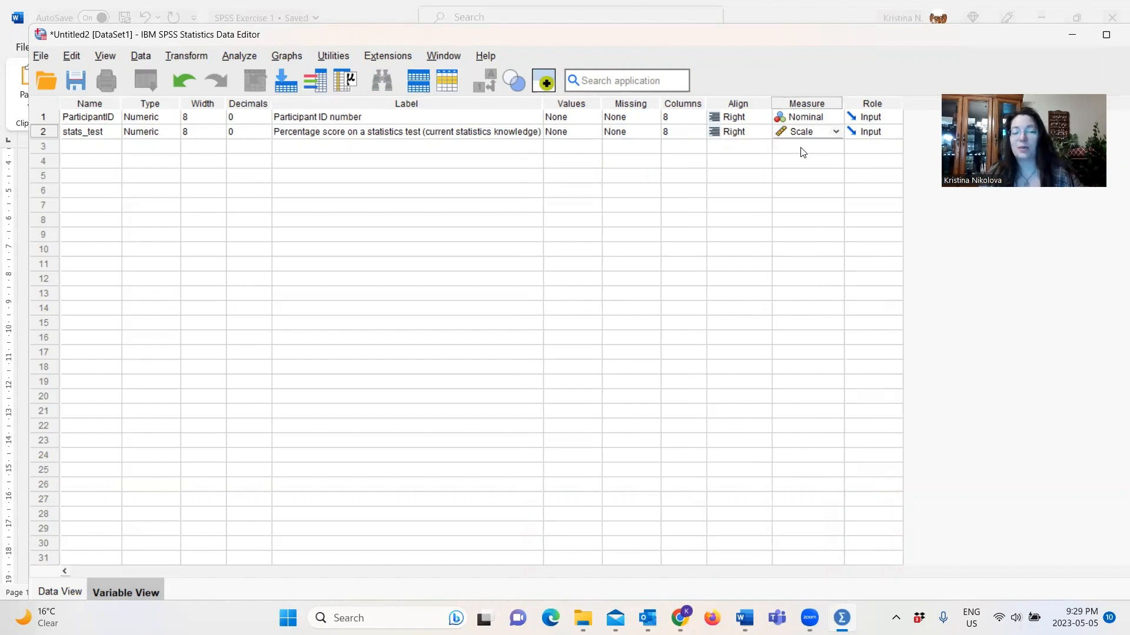
# Check the third variable's description in the Word document, and name the third variable stress in SPSS.
pyautogui.click(100, 148)
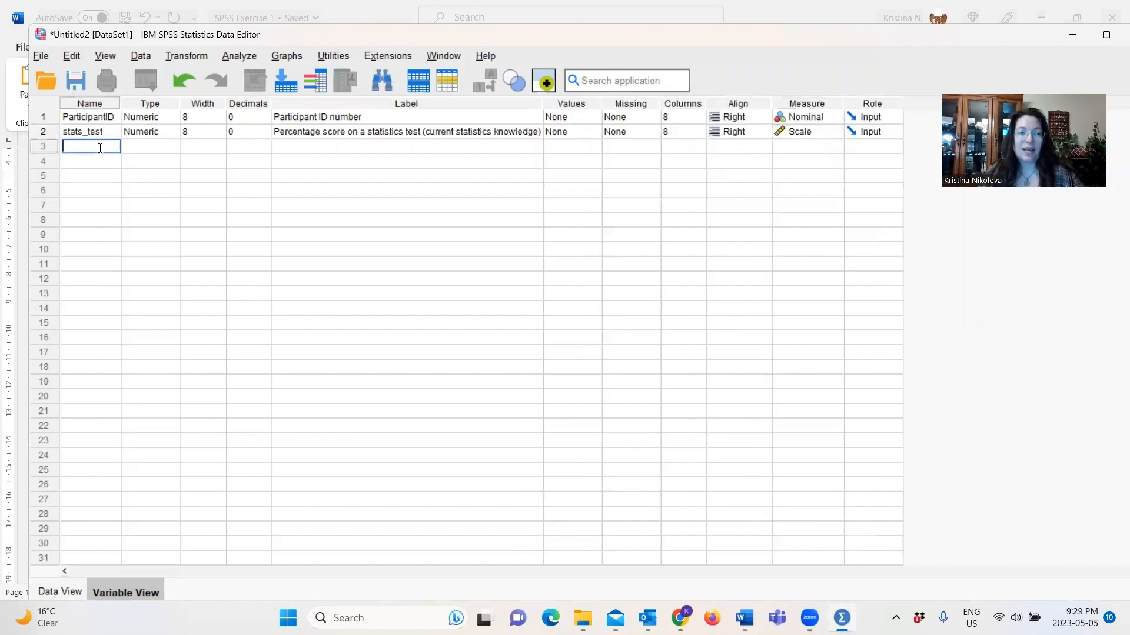
pyautogui.hotkey('alt', 'Tab')
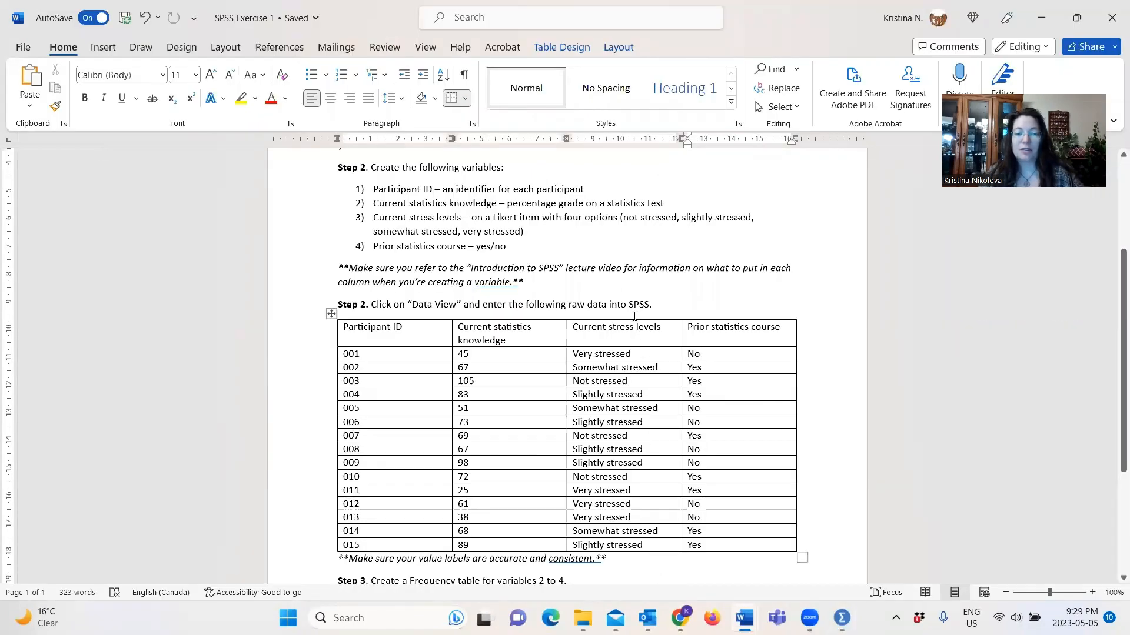
pyautogui.hotkey('alt', 'Tab')
pyautogui.click(95, 147)
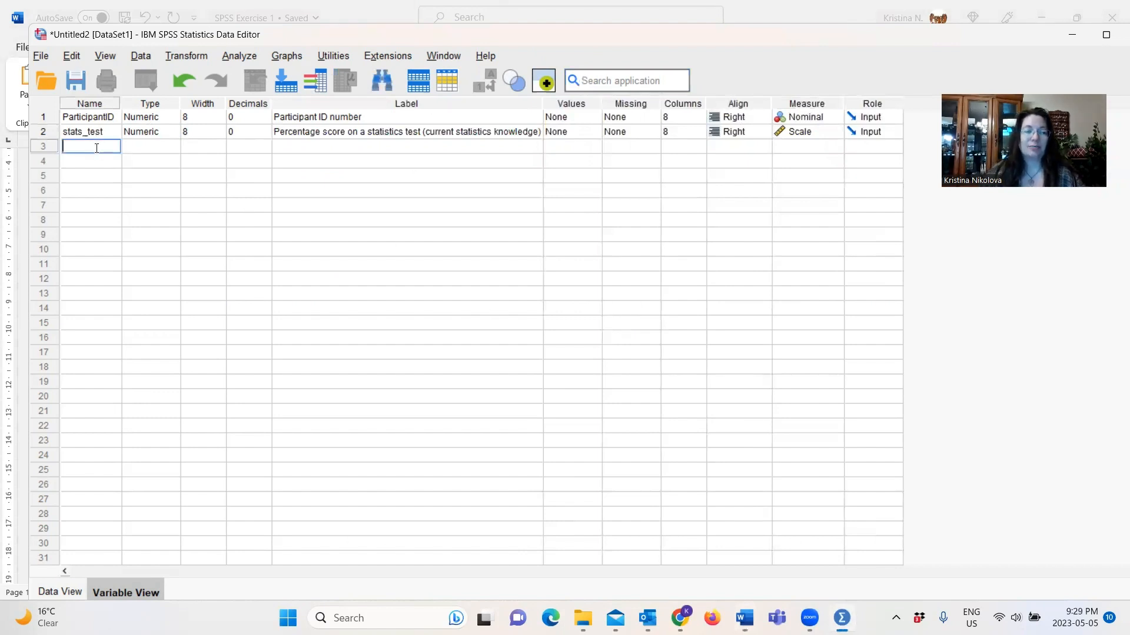
pyautogui.write('stress')
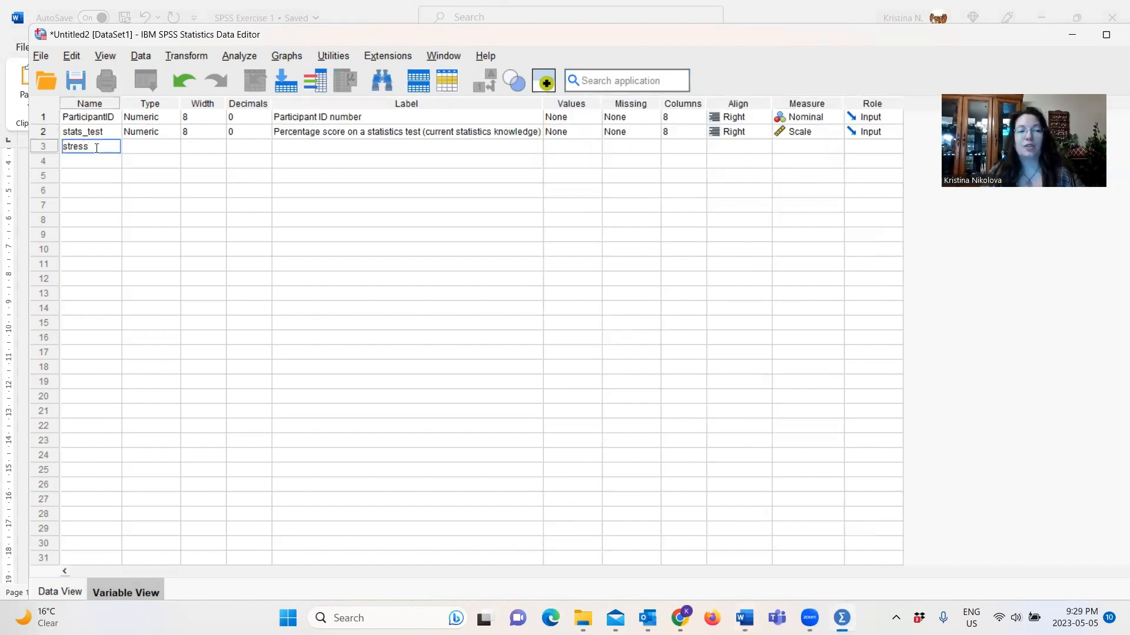
pyautogui.press('Tab')
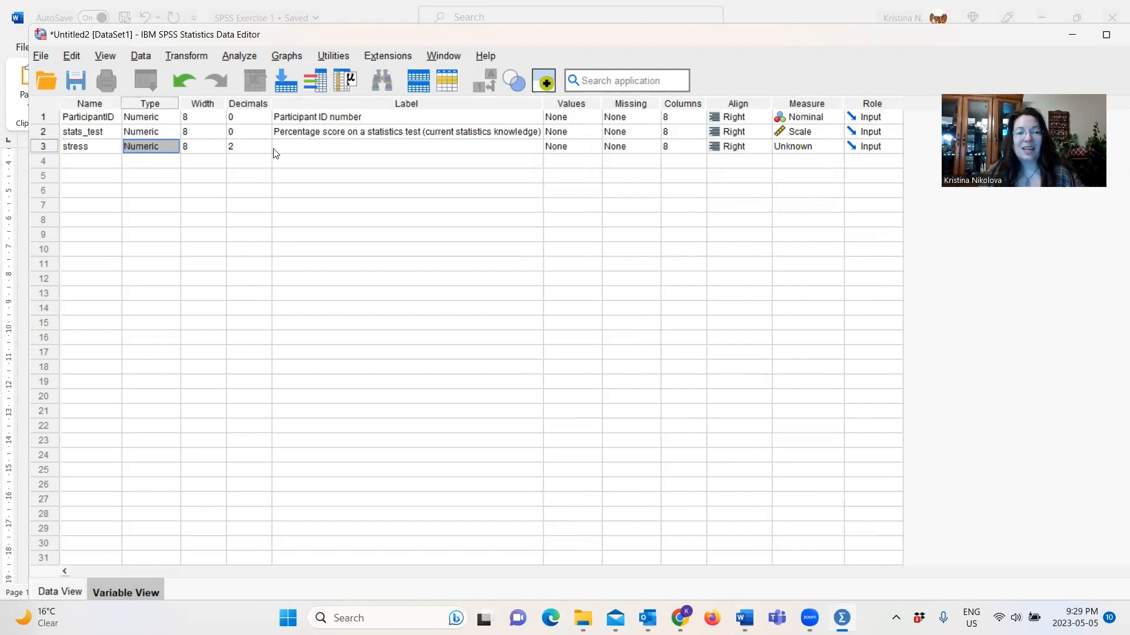
# Set the decimals of stress to 0 and label the variable "Current stress levels".
pyautogui.click(267, 149)
pyautogui.click(266, 149)
pyautogui.click(299, 145)
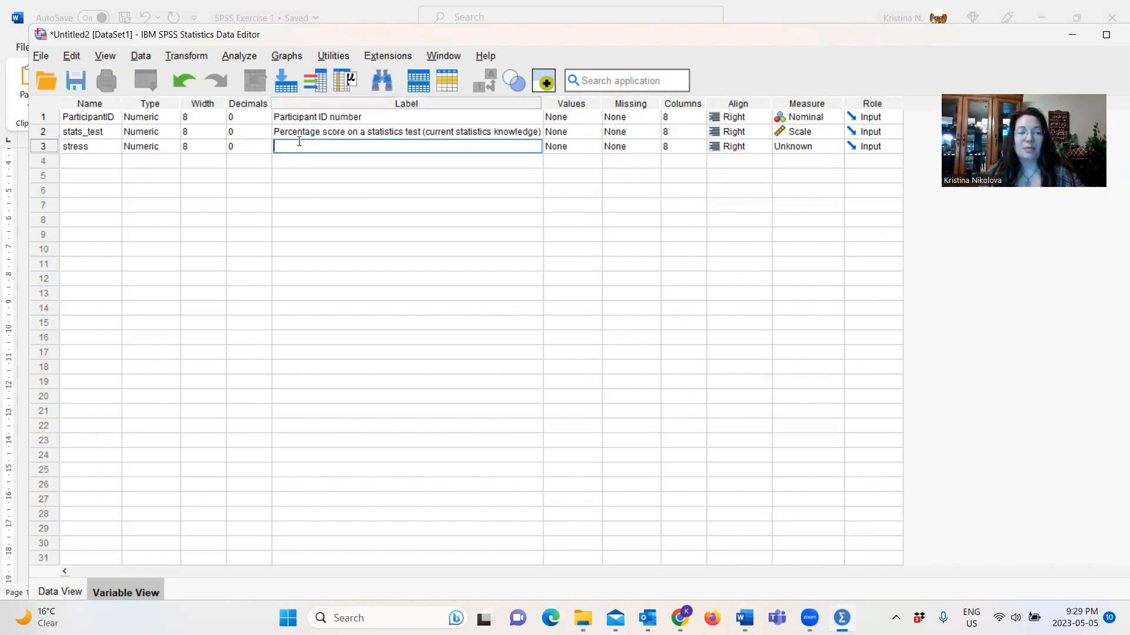
pyautogui.write('Current st')
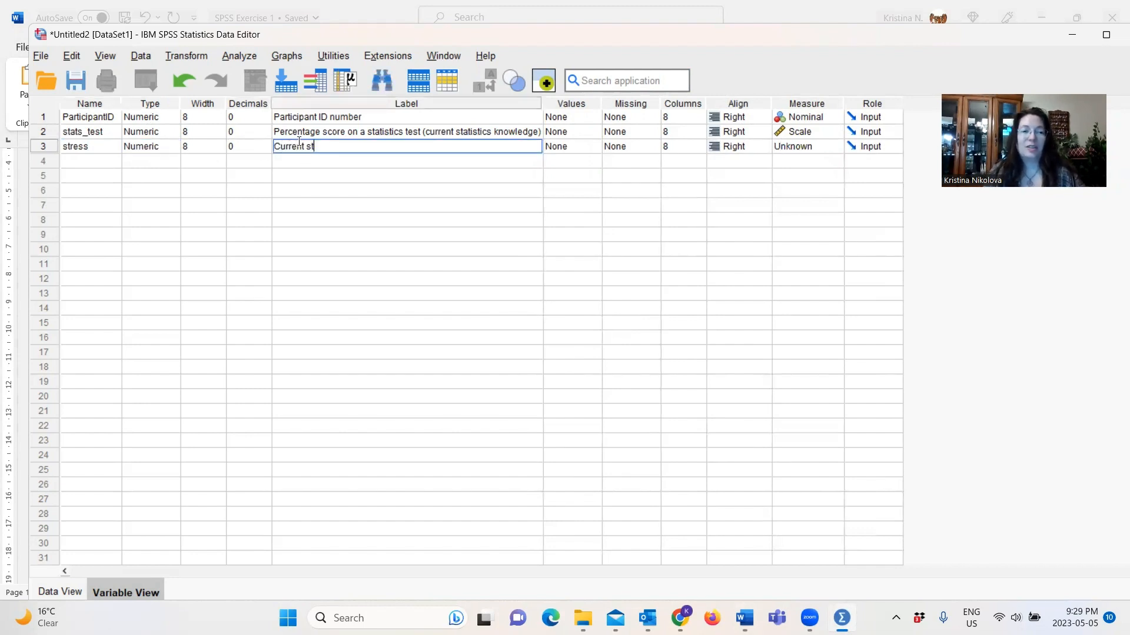
pyautogui.write('ress levels')
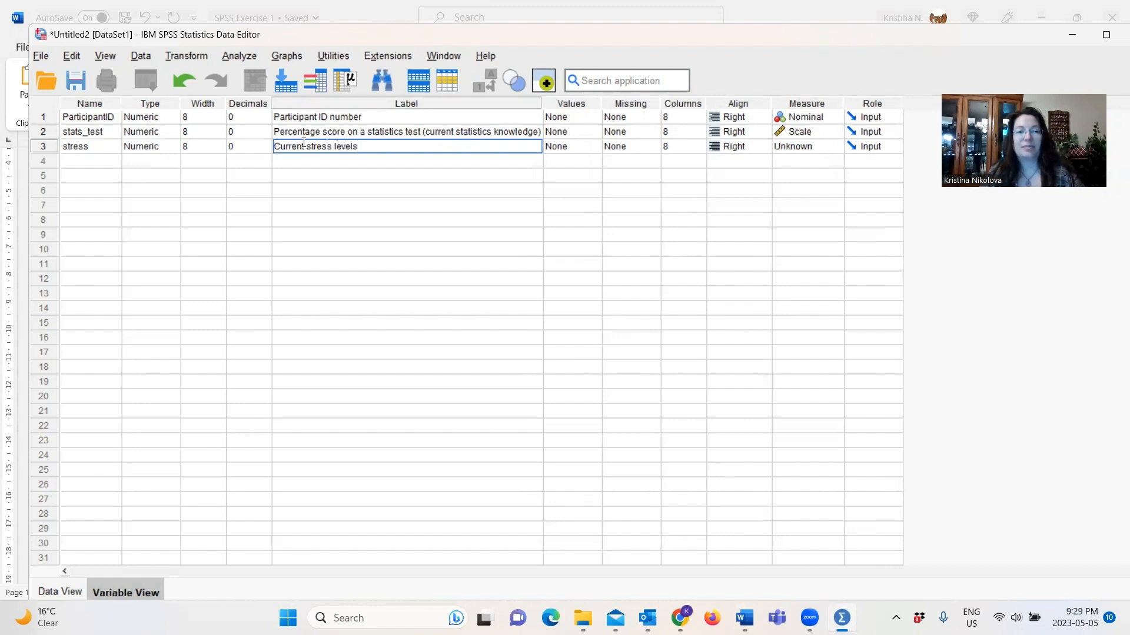
# Open the value labels of the stress variable and add an empty entry.
pyautogui.click(595, 147)
pyautogui.click(595, 146)
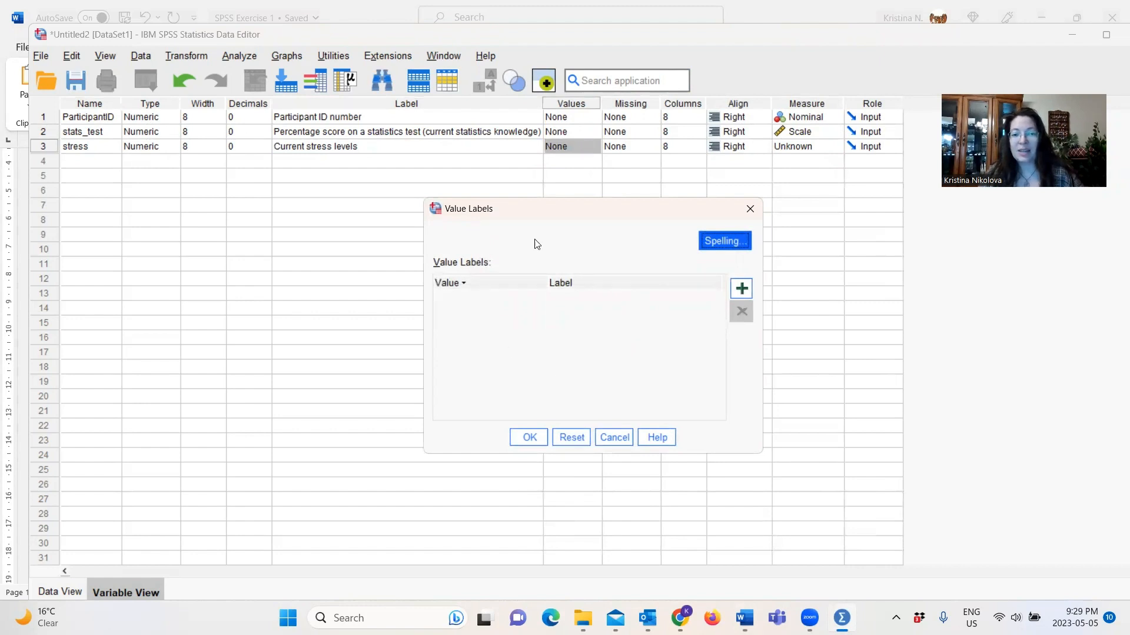
pyautogui.click(742, 290)
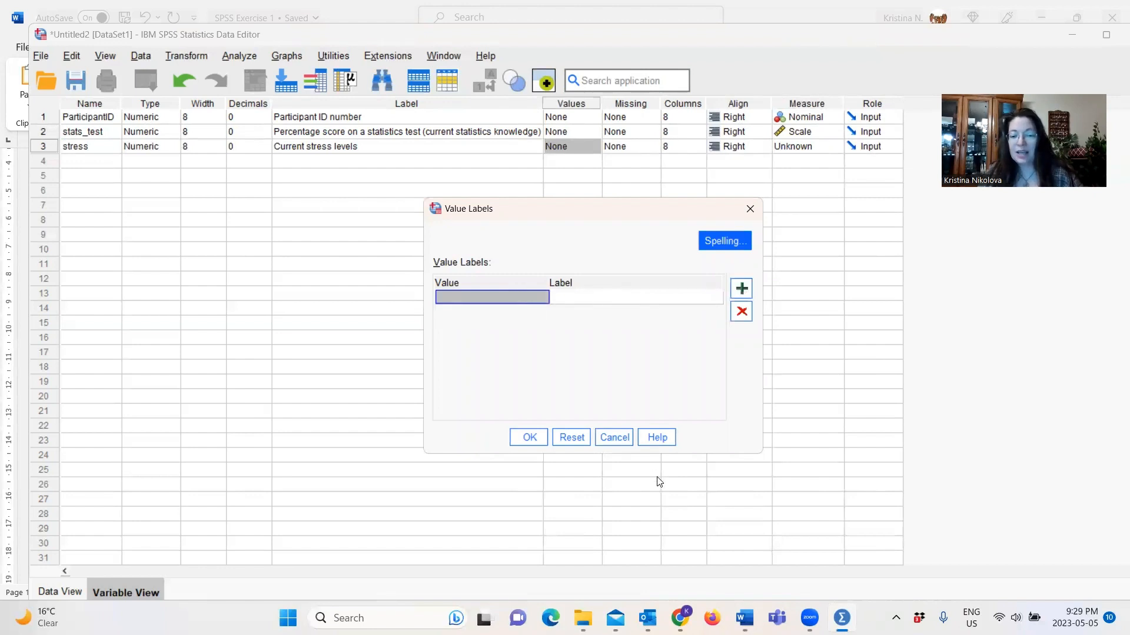
# Review the stress level response options and their order in the SPSS Exercise 1 Word document, and return to SPSS.
pyautogui.moveTo(744, 617)
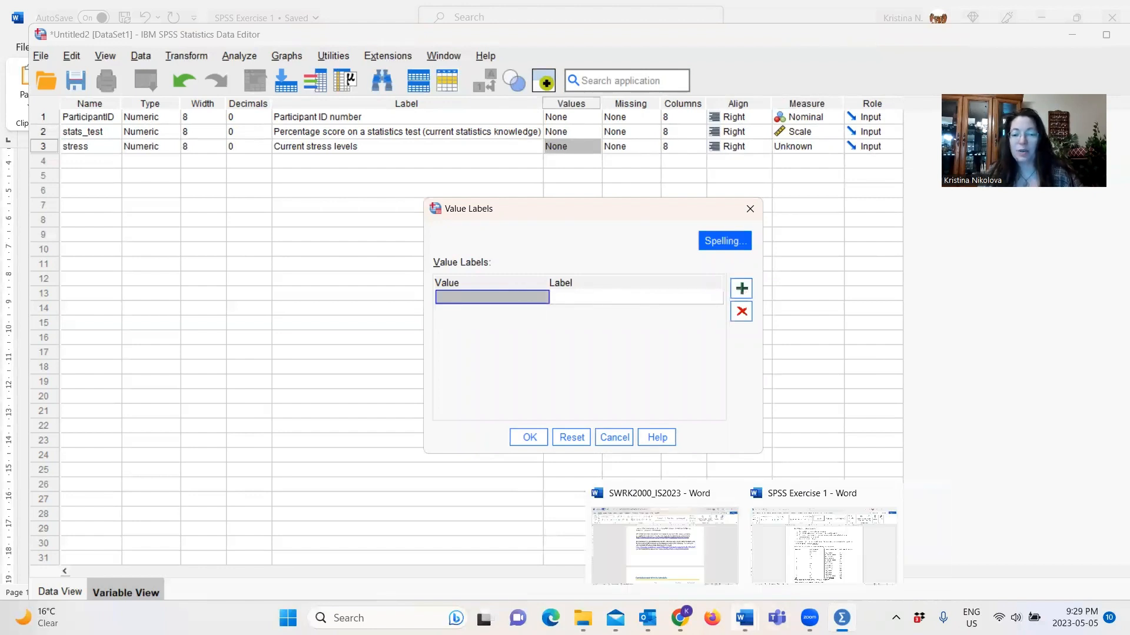
pyautogui.click(788, 565)
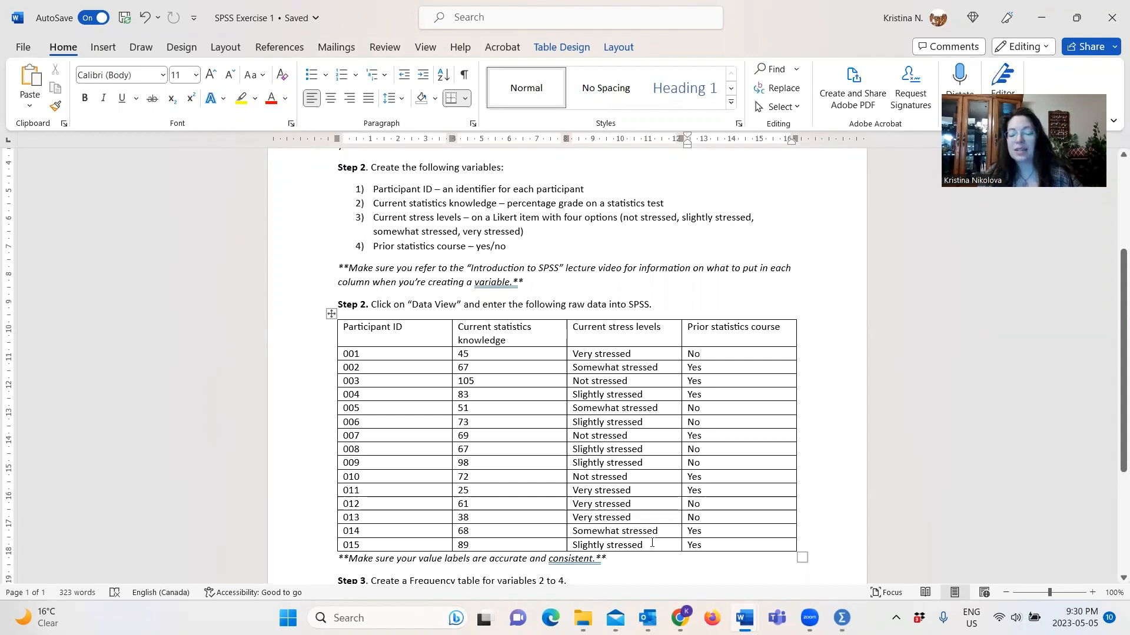
pyautogui.moveTo(652, 542); pyautogui.dragTo(600, 353)
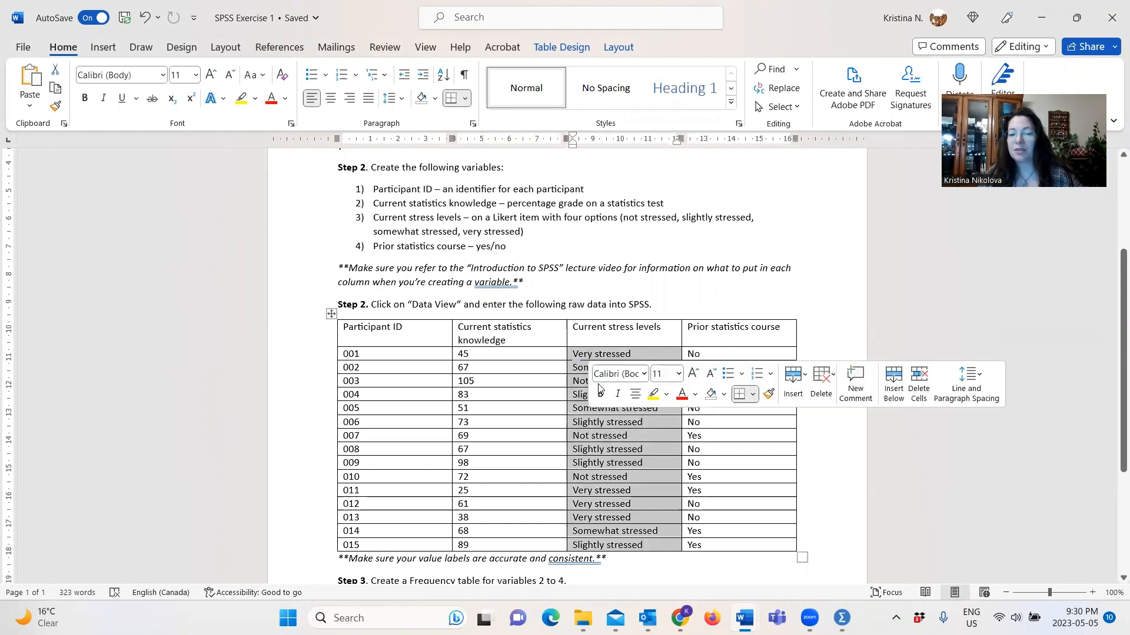
pyautogui.click(649, 491)
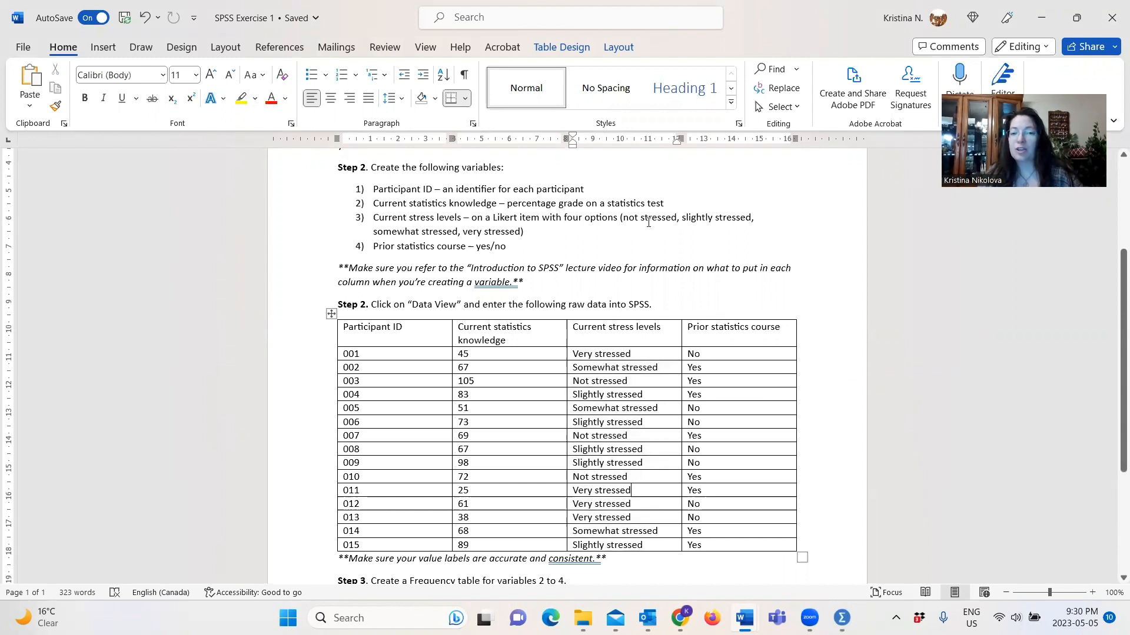
pyautogui.click(676, 219)
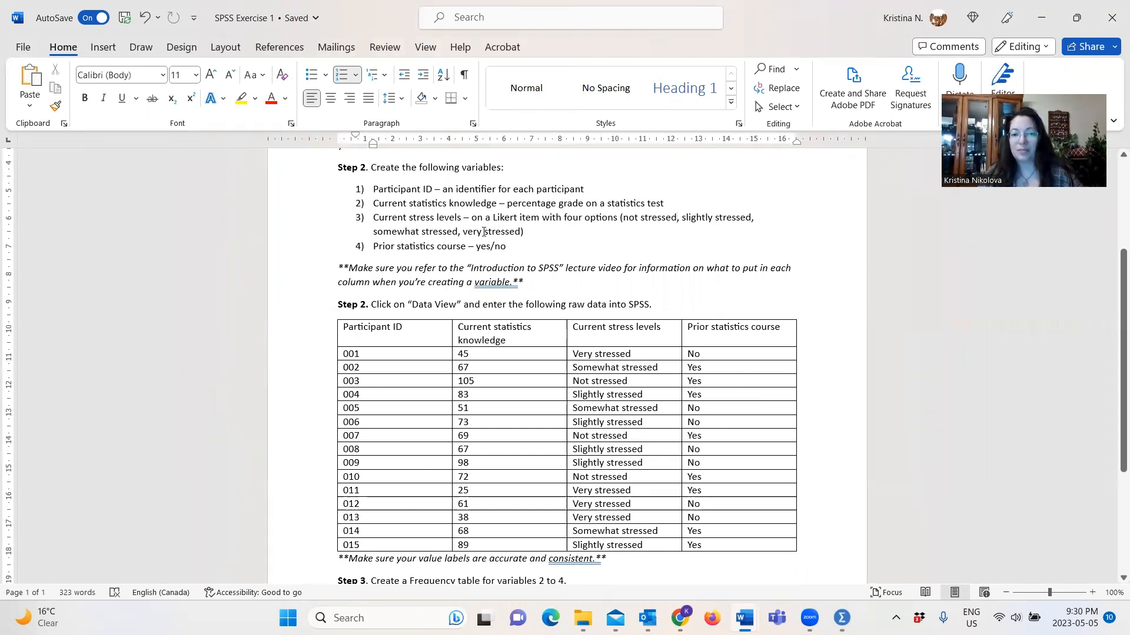
pyautogui.hotkey('alt', 'Tab')
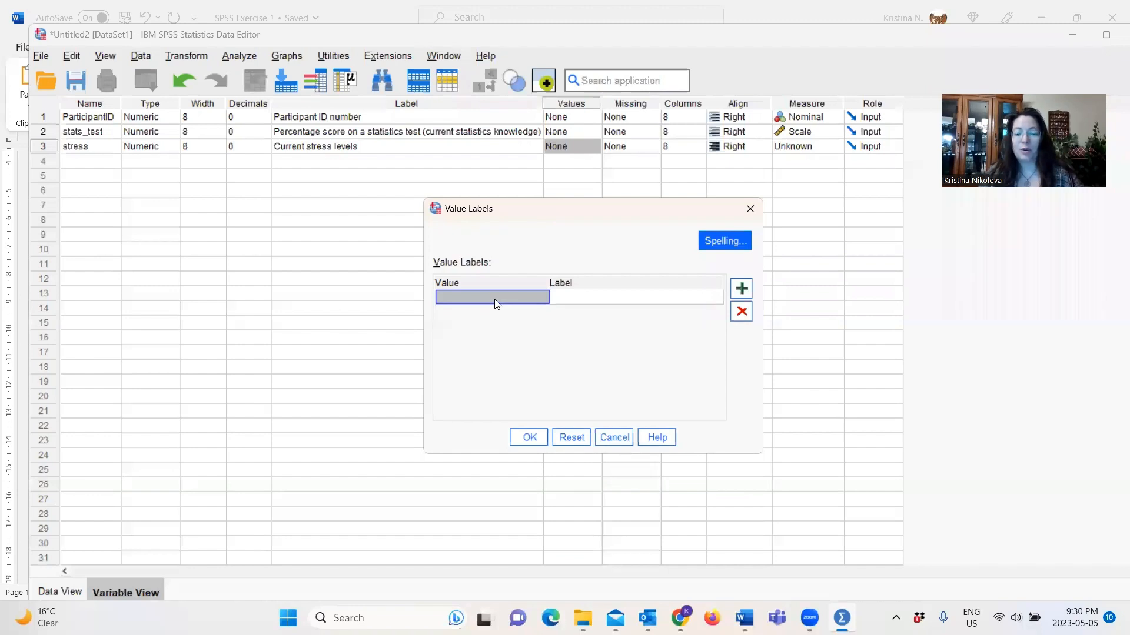
# Define value 0 of the stress variable as "Not stressed".
pyautogui.write('0')
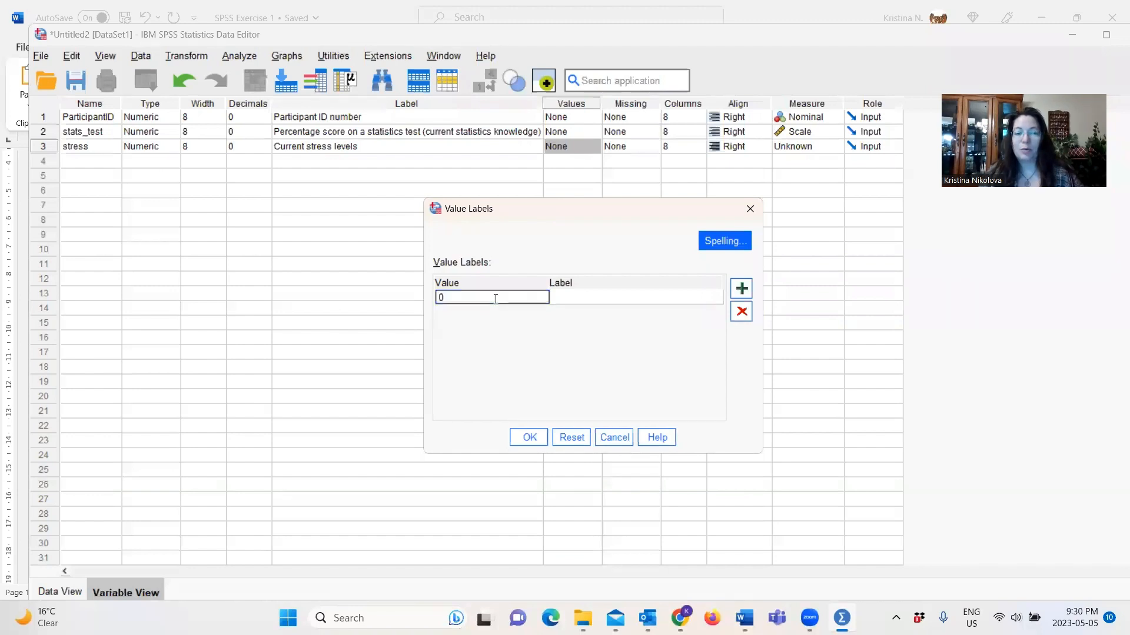
pyautogui.click(579, 298)
pyautogui.write('N')
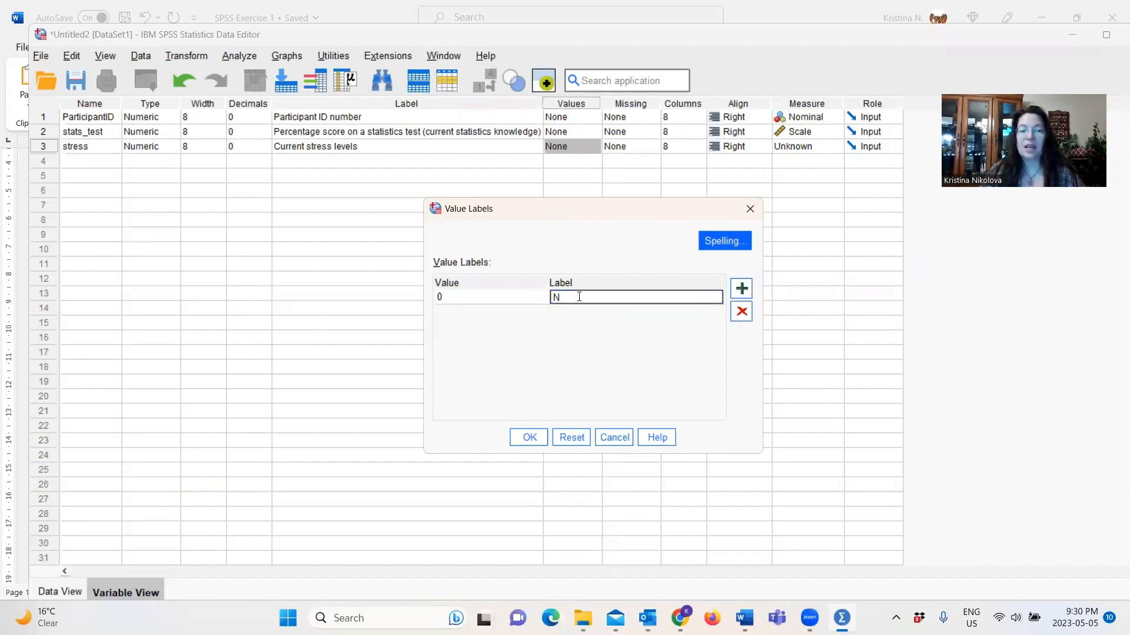
pyautogui.write('ot stressed')
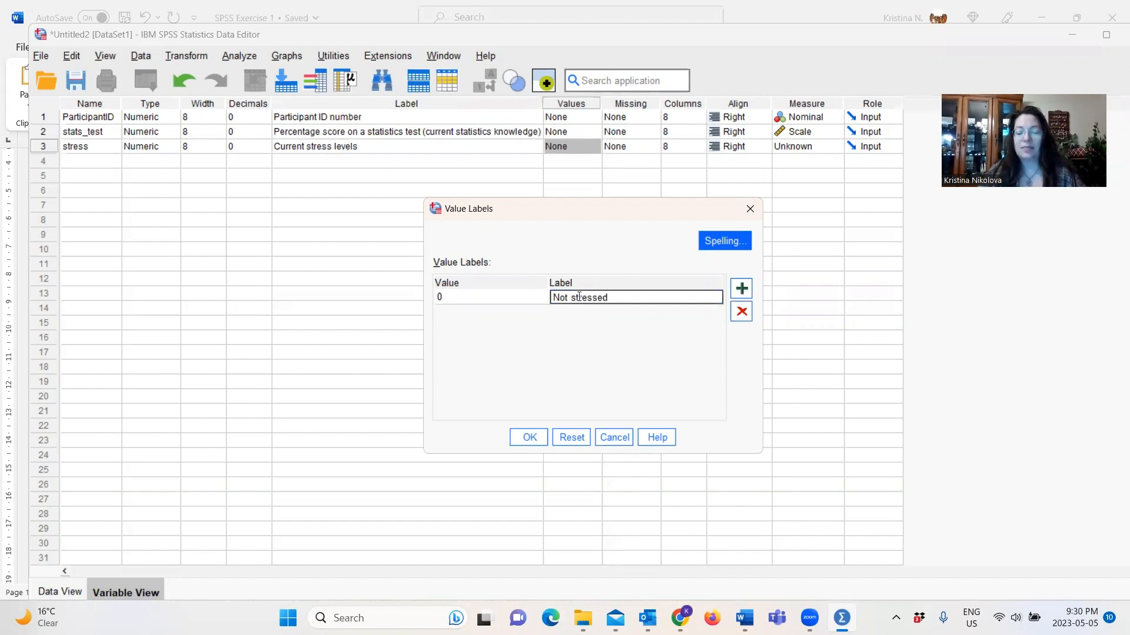
# Add a second value label for stress that defines 1 as "Slightly stressed".
pyautogui.click(744, 287)
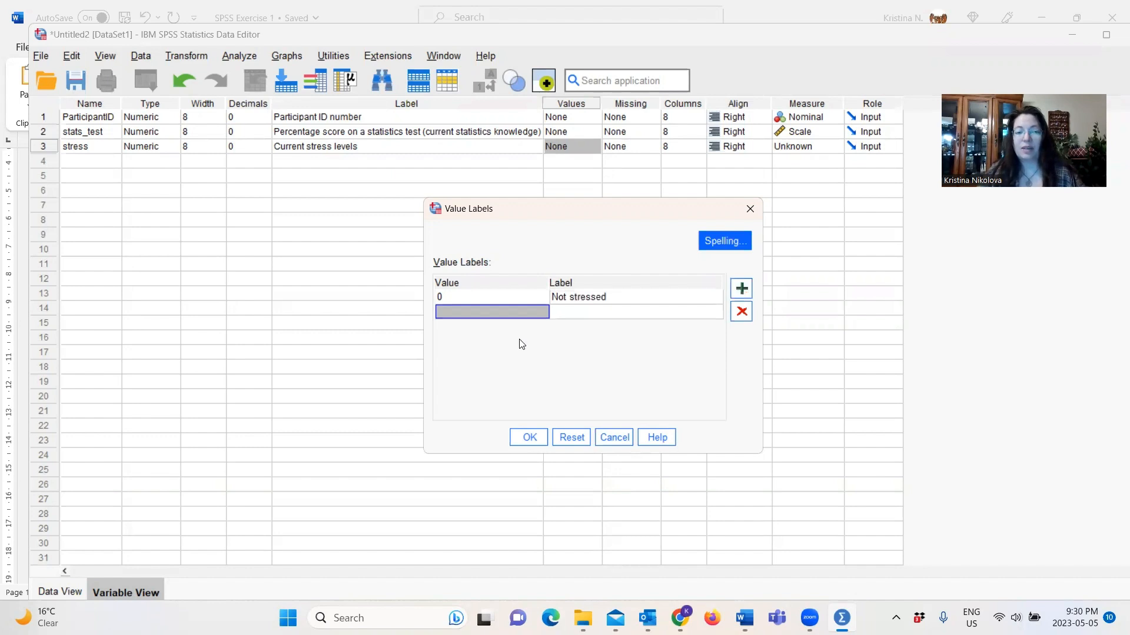
pyautogui.write('1')
pyautogui.click(581, 317)
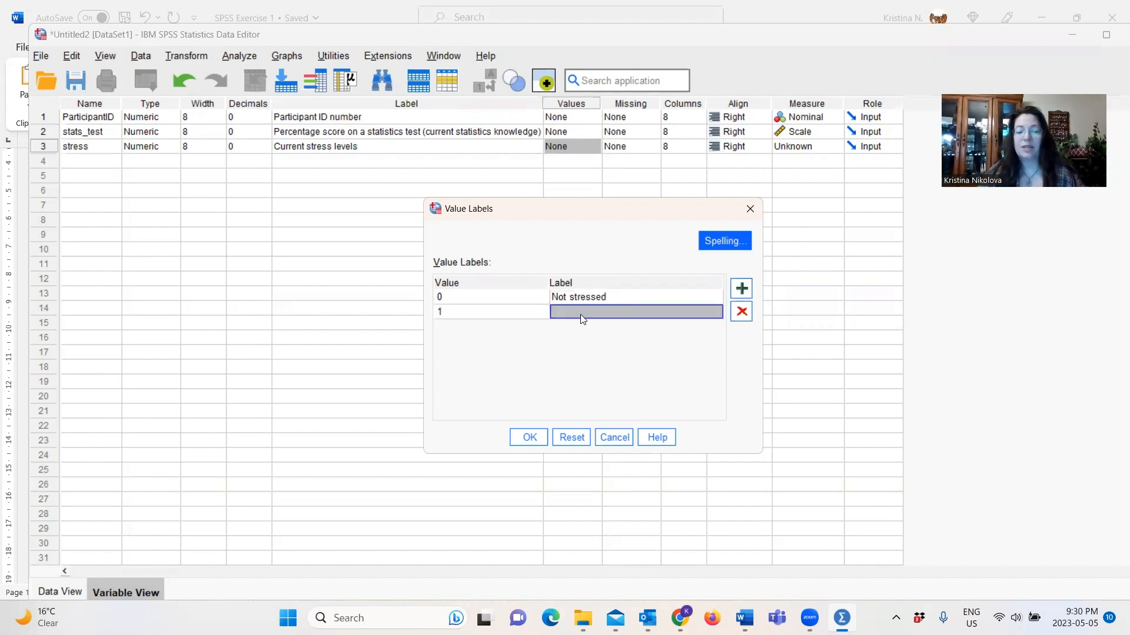
pyautogui.write('Slightly str')
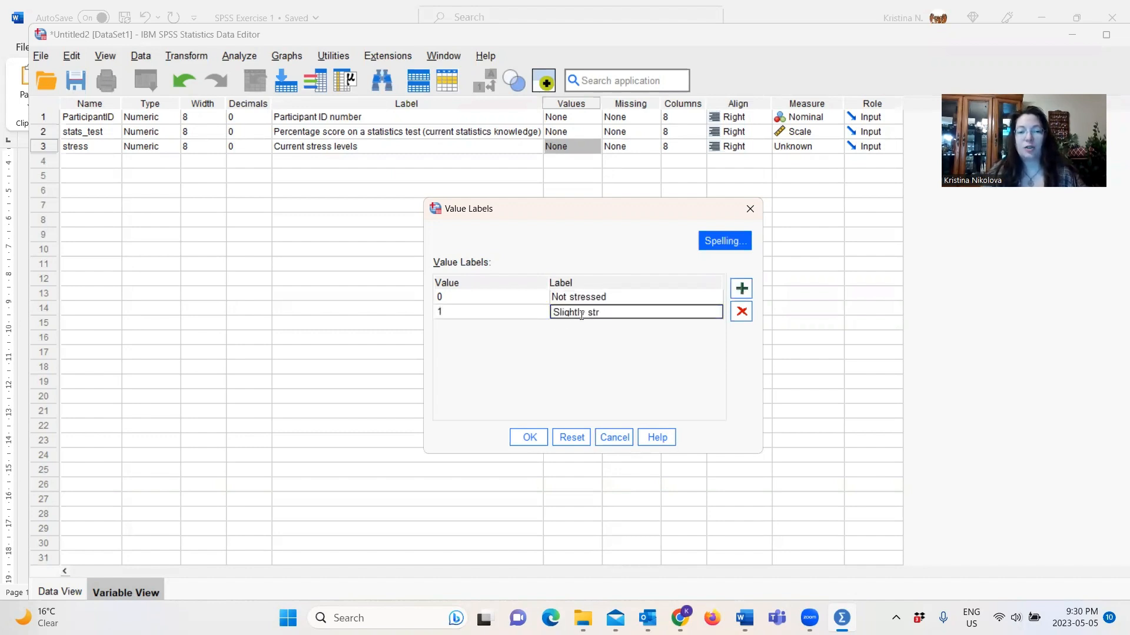
pyautogui.write('essed')
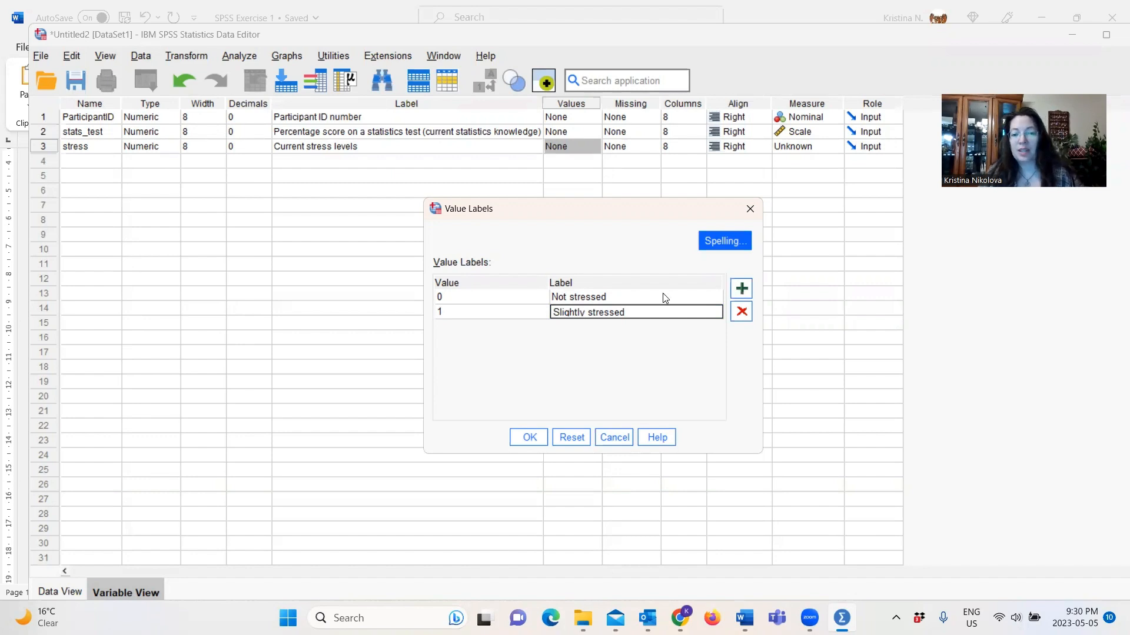
# Add a third value label for stress that defines 2 as "Somewhat stressed".
pyautogui.click(746, 289)
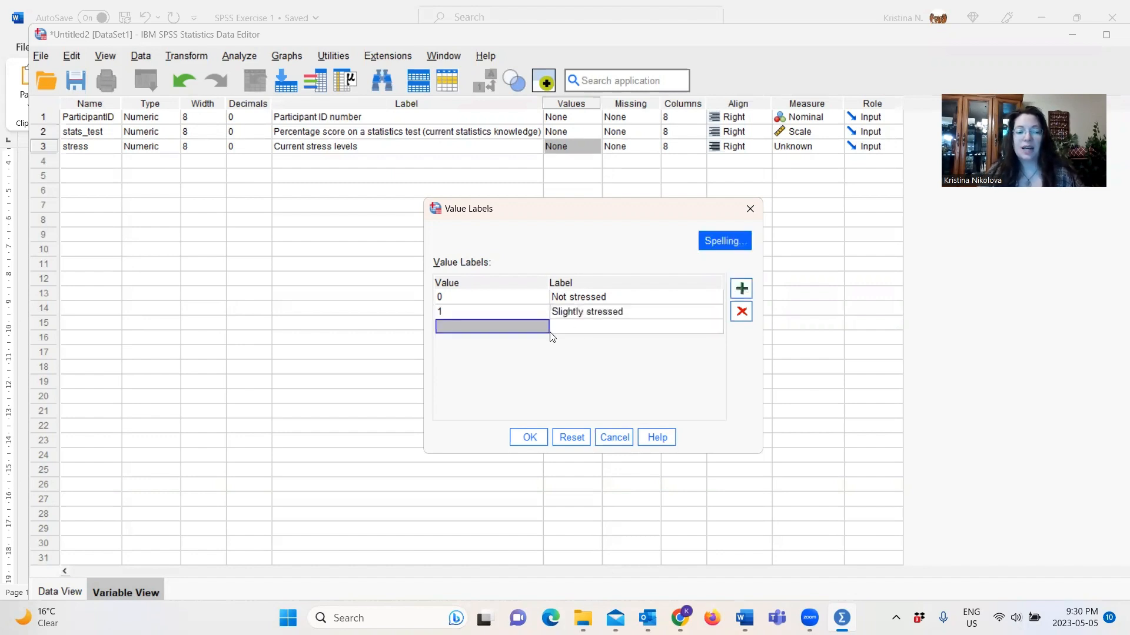
pyautogui.write('2')
pyautogui.click(582, 327)
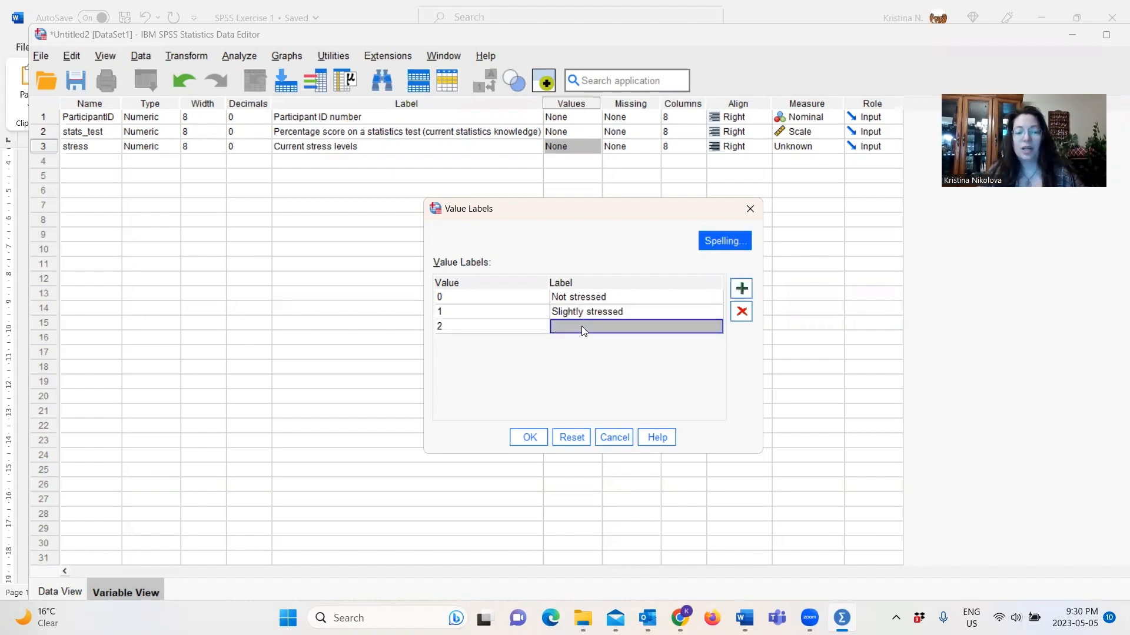
pyautogui.write('Somew')
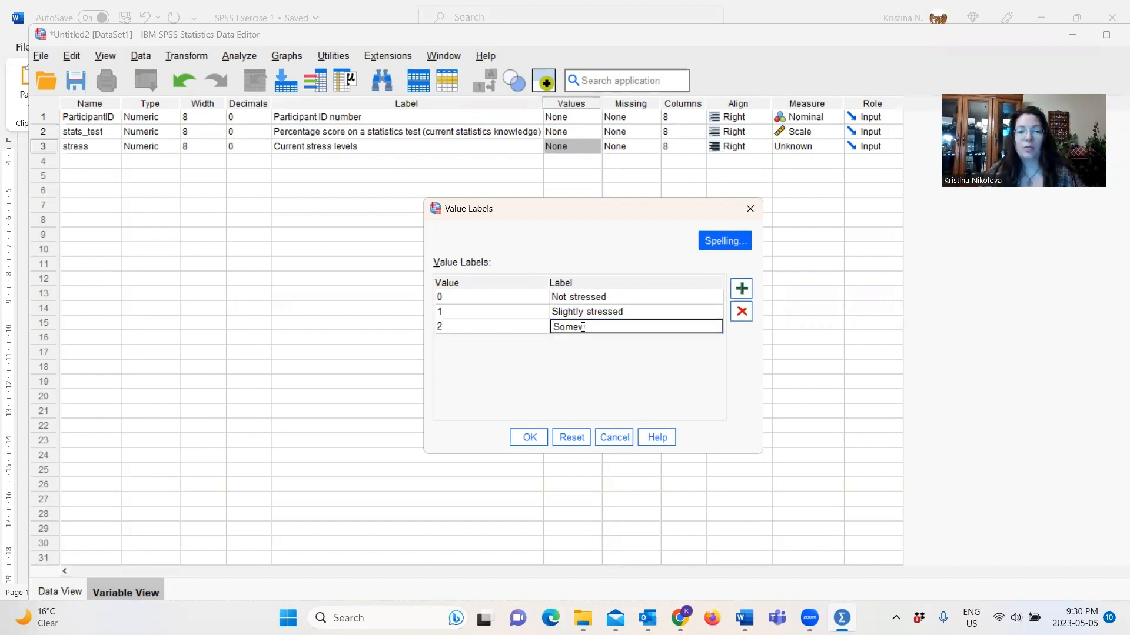
pyautogui.write('hat stressed')
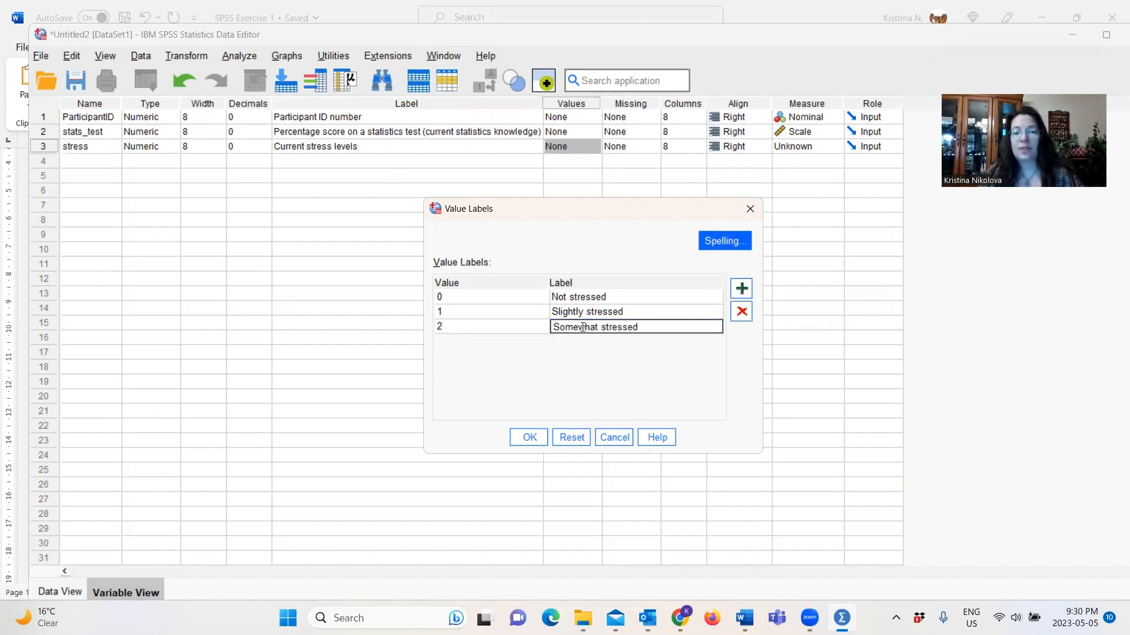
# Add a fourth value label for stress that defines 3 as "Very stressed", and delete that entry again.
pyautogui.click(745, 286)
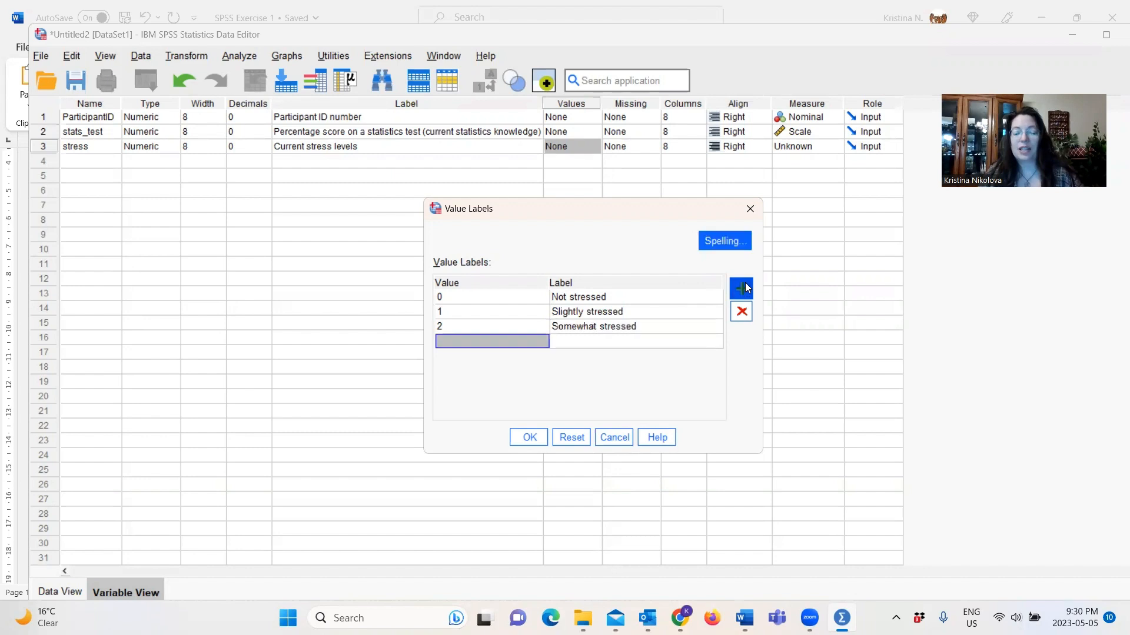
pyautogui.click(455, 335)
pyautogui.write('3')
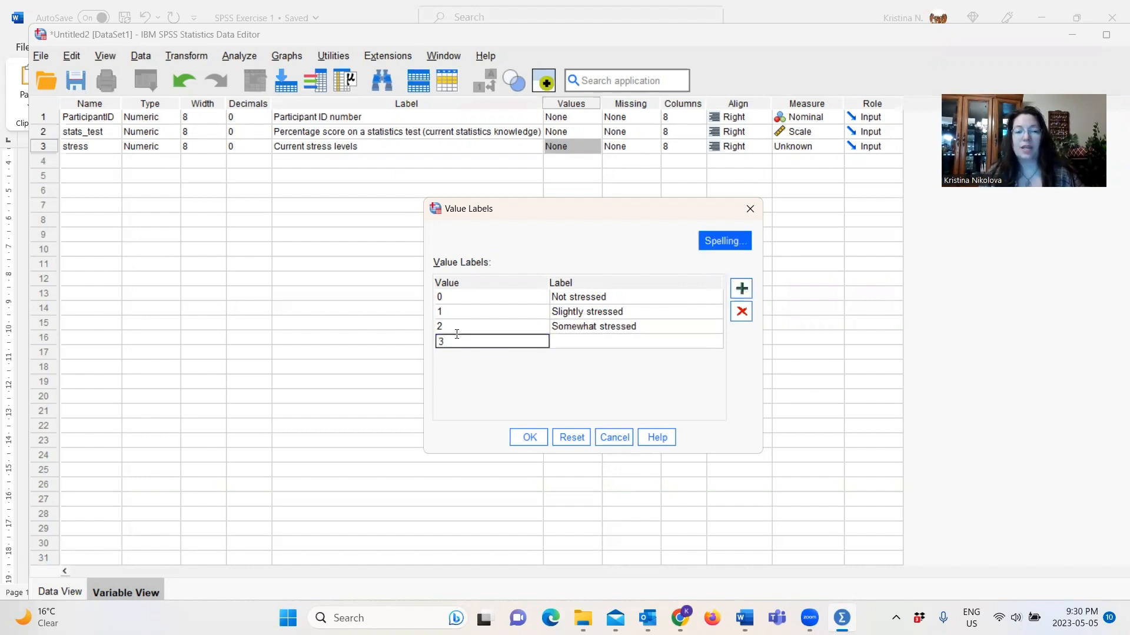
pyautogui.click(582, 344)
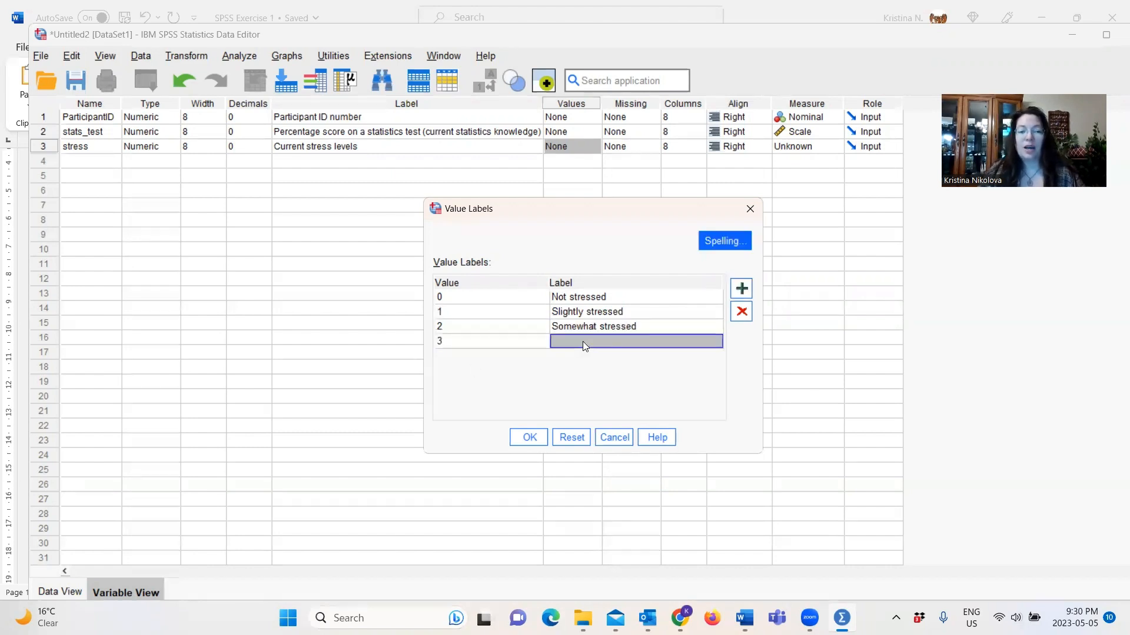
pyautogui.write('Very stressed')
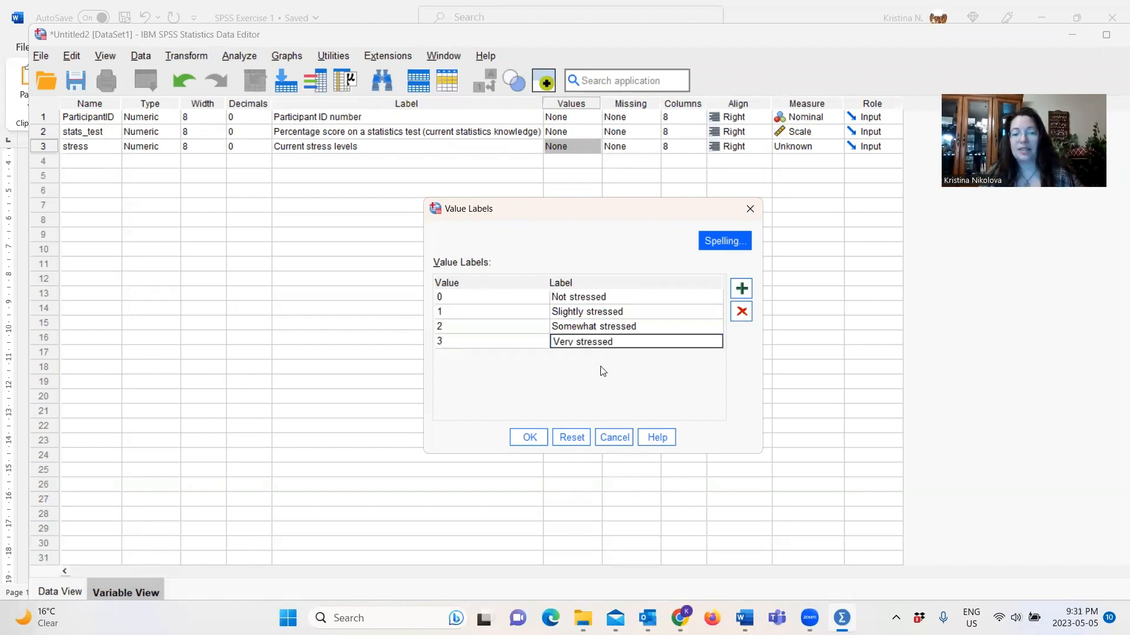
pyautogui.click(518, 342)
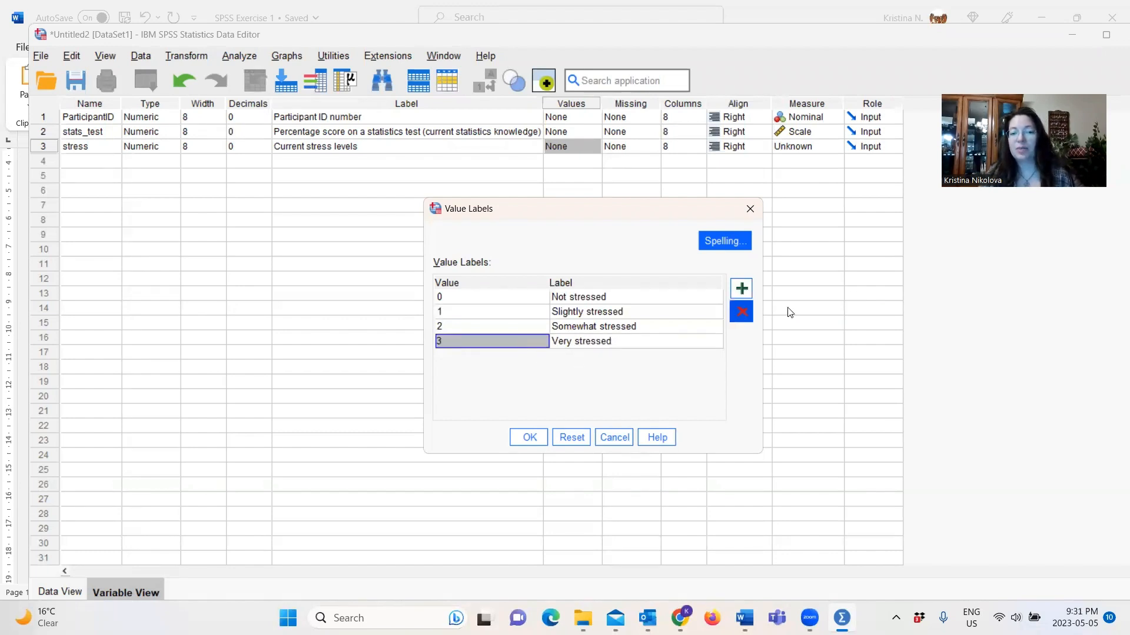
pyautogui.click(744, 311)
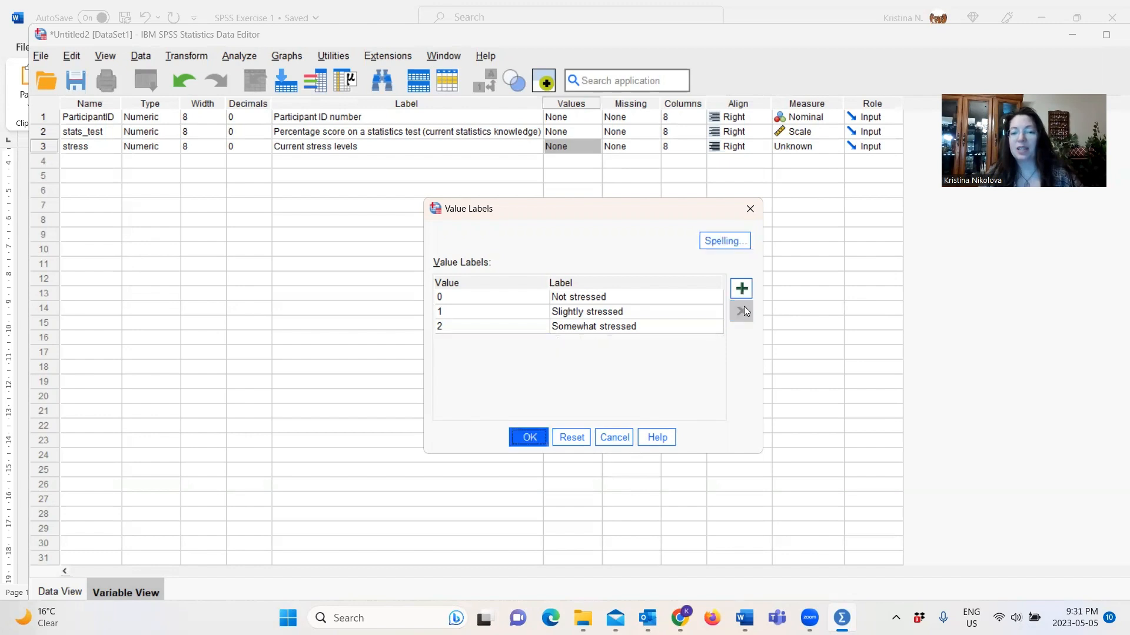
# Add a fourth value label for stress that defines 3 as "Very stressed" and accept the set of labels.
pyautogui.click(748, 289)
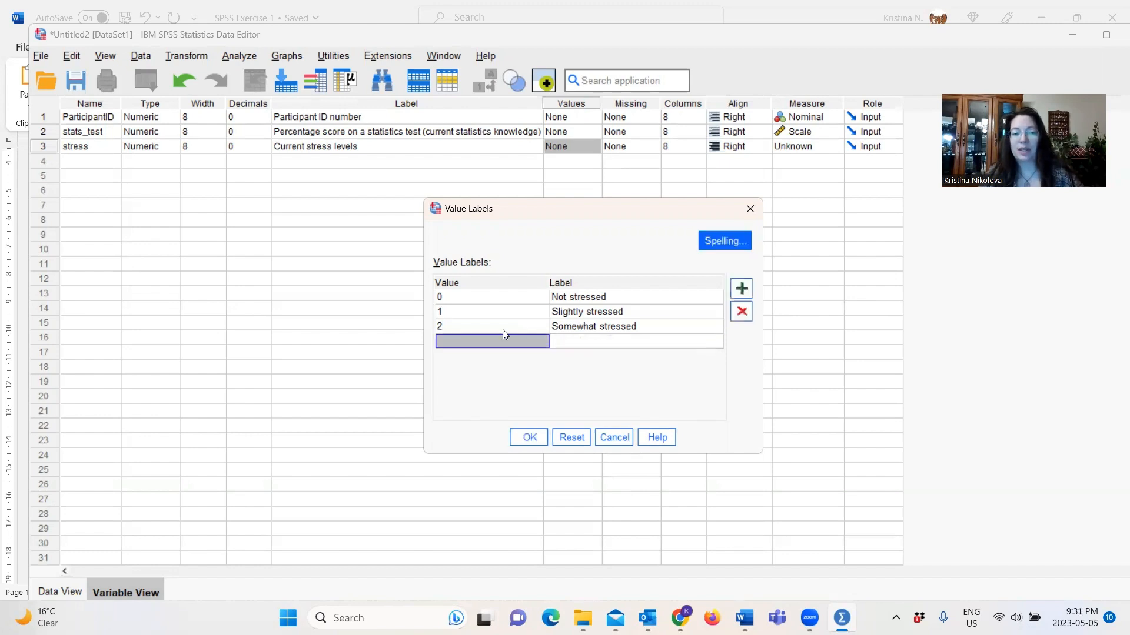
pyautogui.write('3')
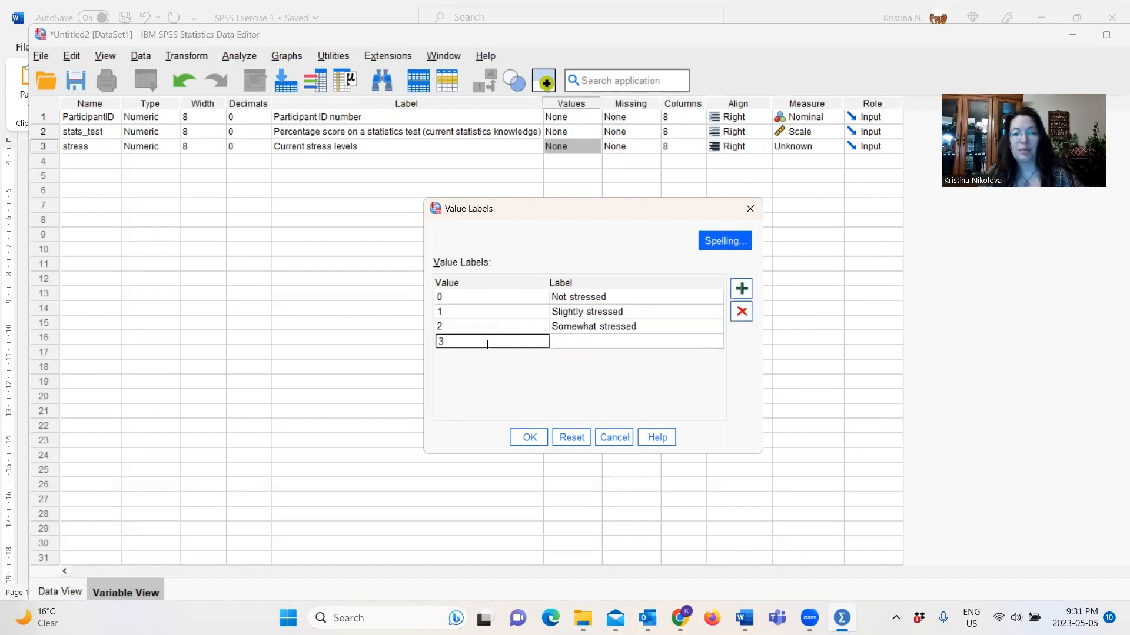
pyautogui.click(578, 342)
pyautogui.write('Very stressed')
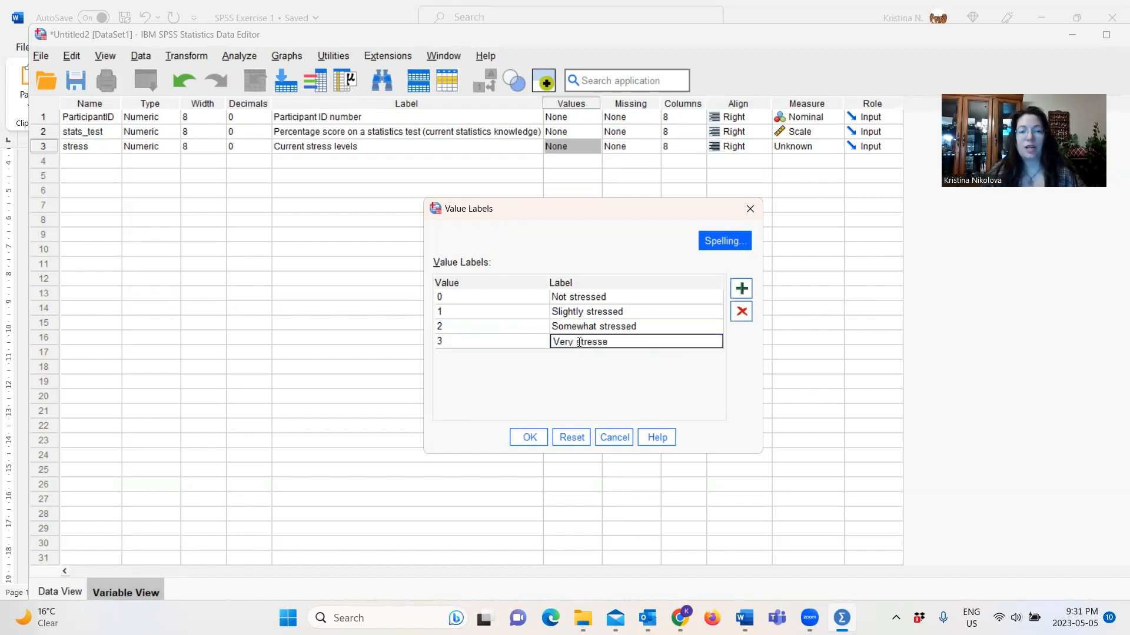
pyautogui.click(530, 437)
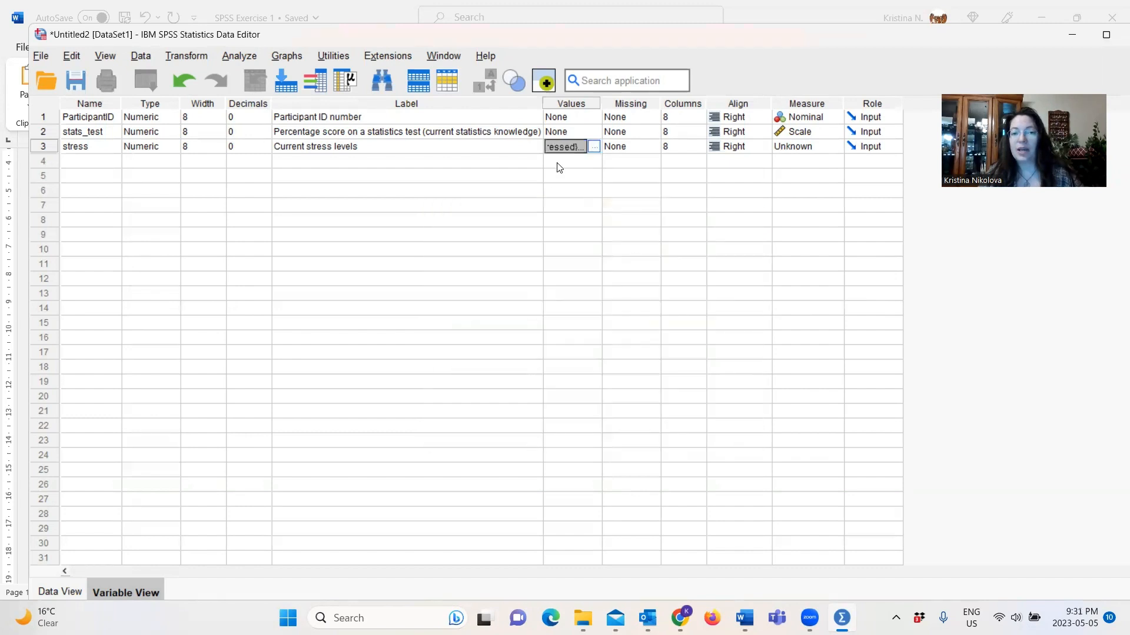
# Set the measurement level of the stress variable to Ordinal.
pyautogui.doubleClick(487, 153)
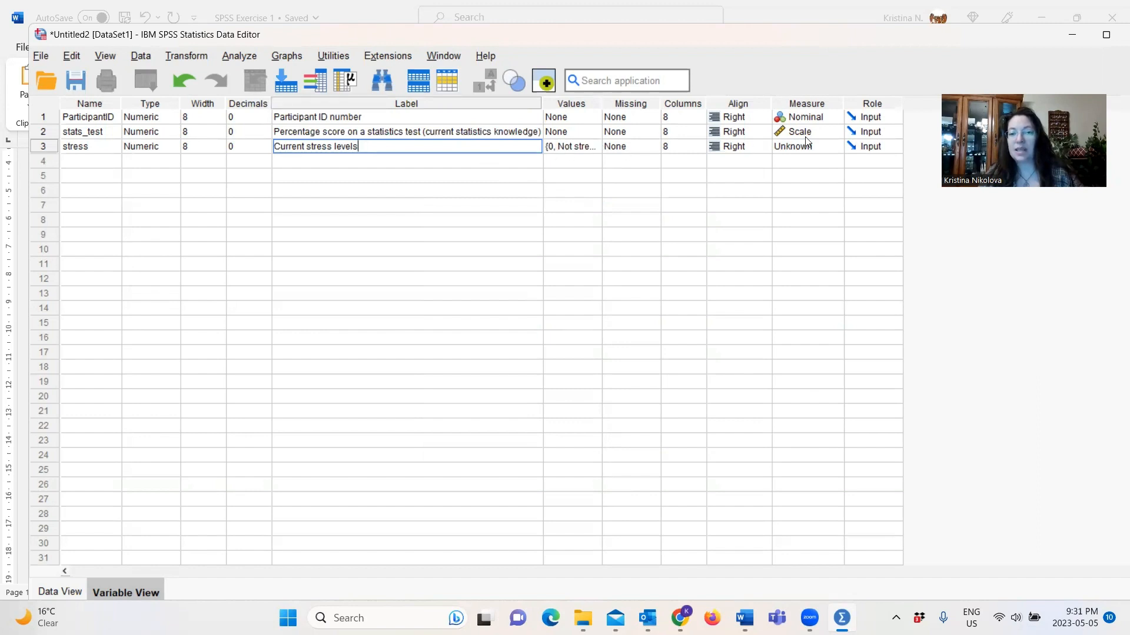
pyautogui.click(834, 147)
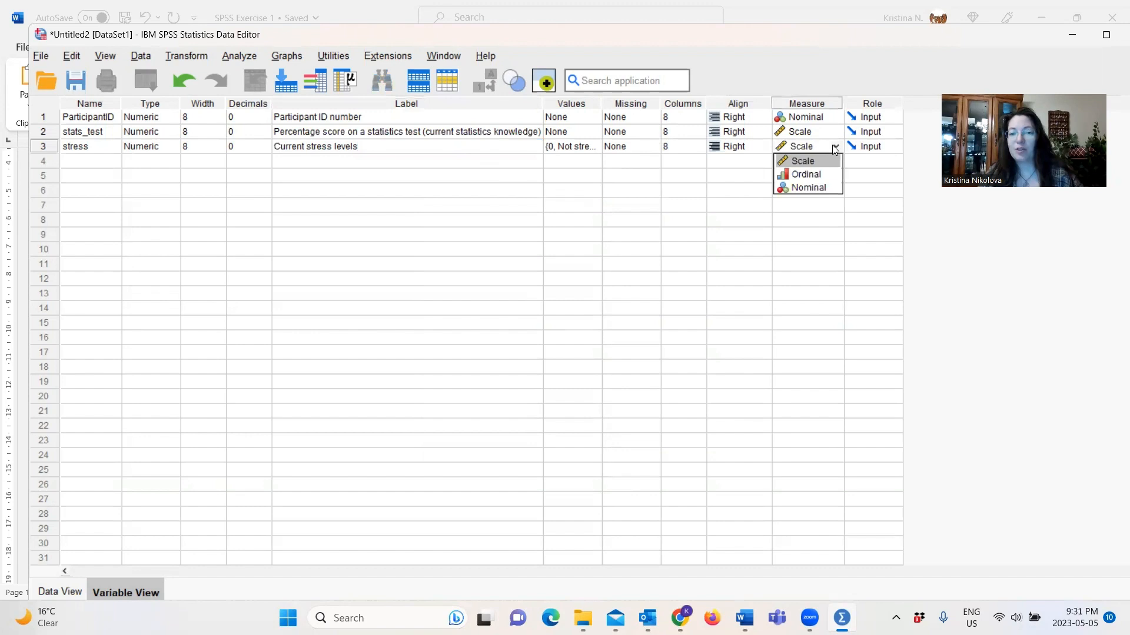
pyautogui.click(803, 177)
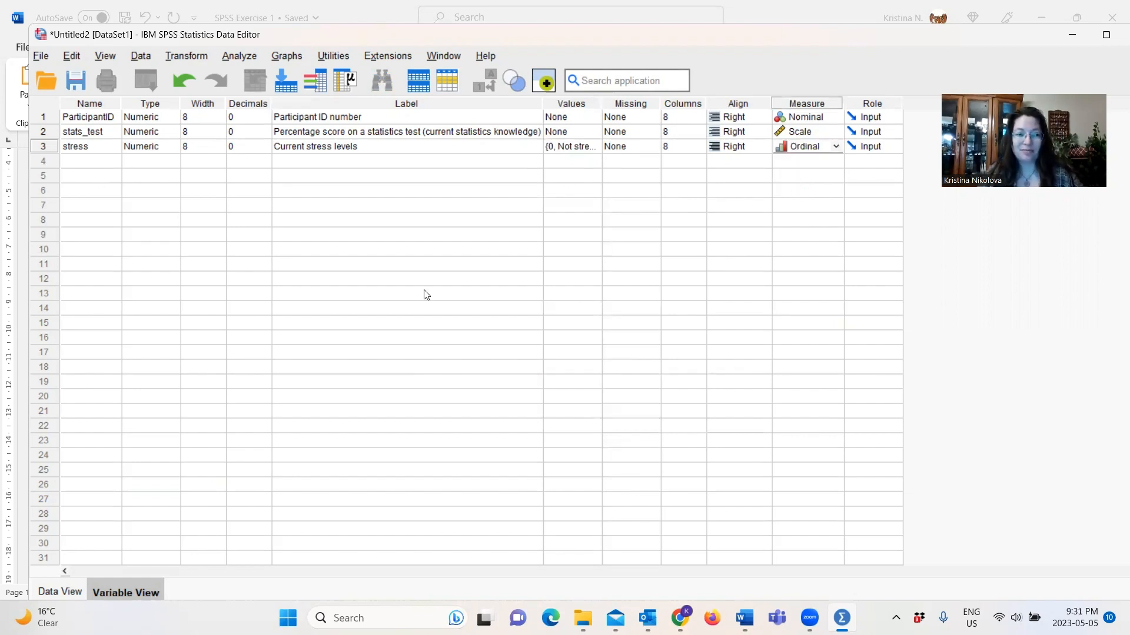
# Check the exercise's variable list in Word, then create a fourth SPSS variable named prior_stats_class with 0 decimals.
pyautogui.hotkey('alt', 'Tab')
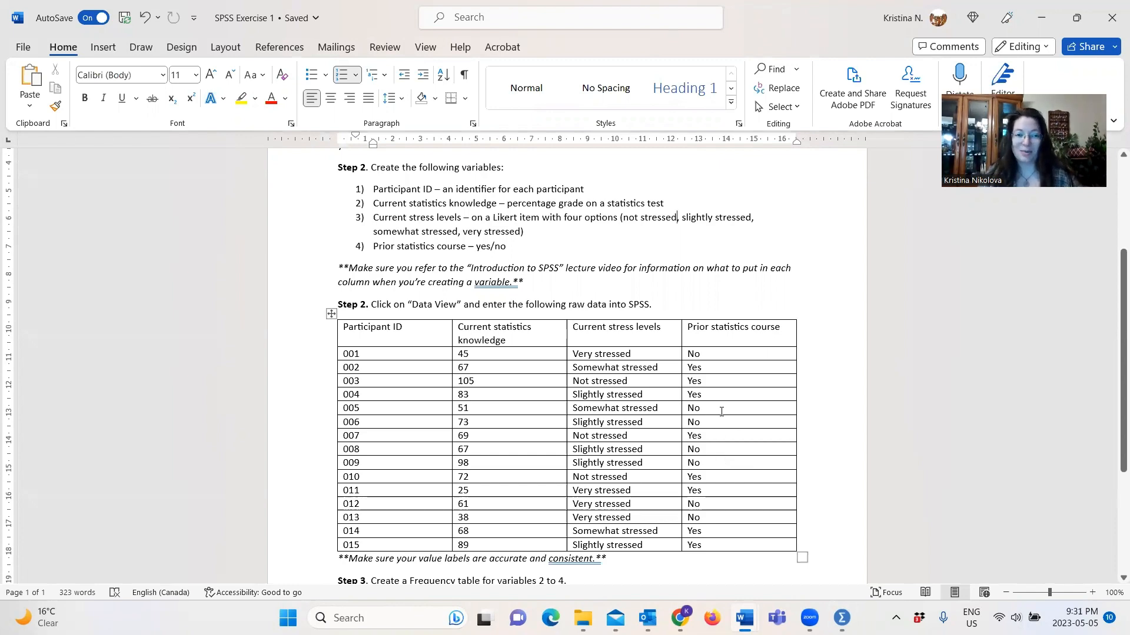
pyautogui.hotkey('alt', 'Tab')
pyautogui.click(100, 162)
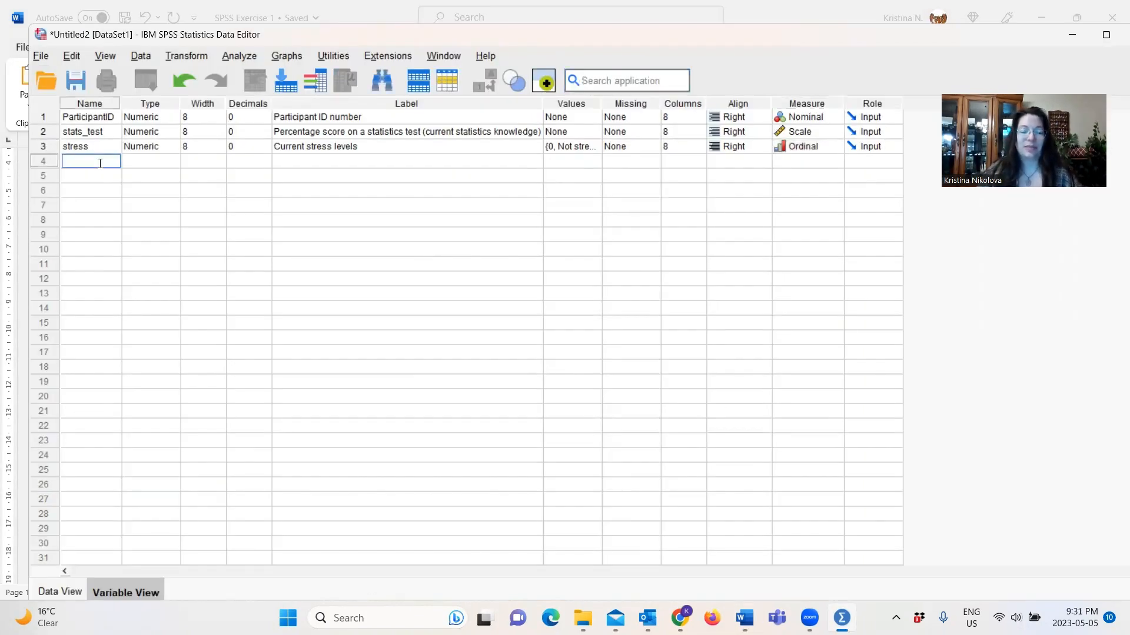
pyautogui.write('prior_st')
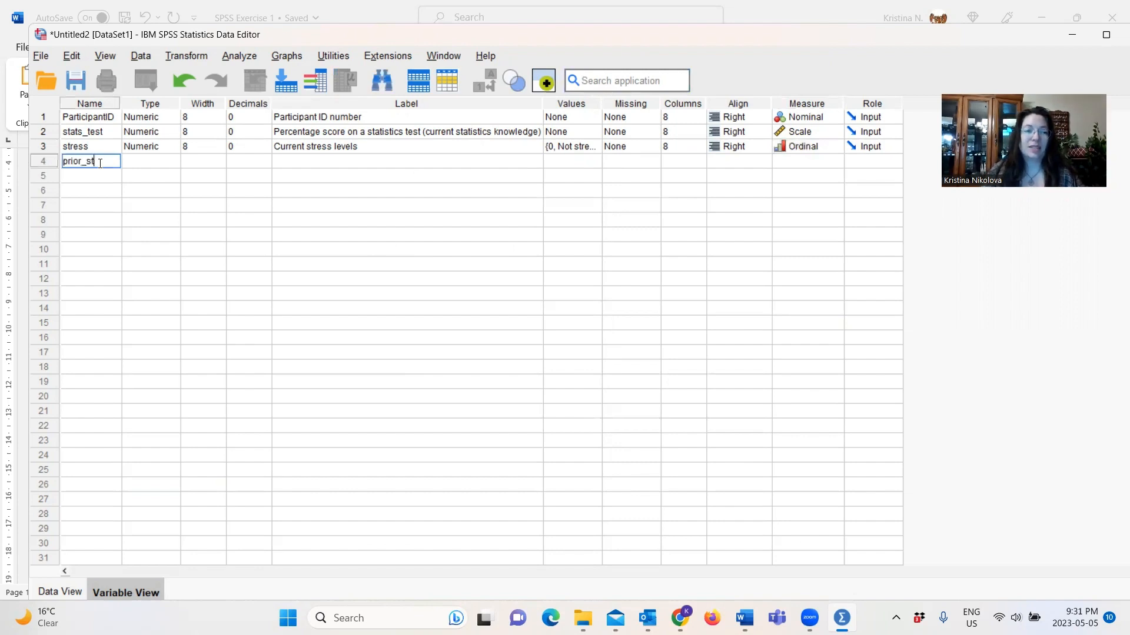
pyautogui.write('ats_clas')
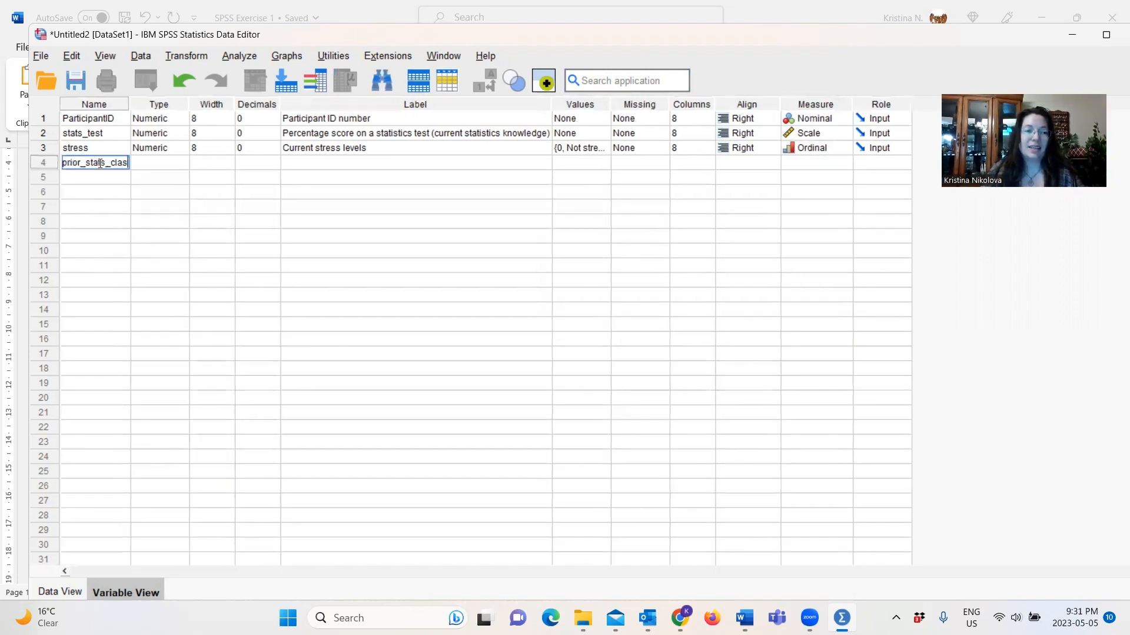
pyautogui.write('s')
pyautogui.press('Tab')
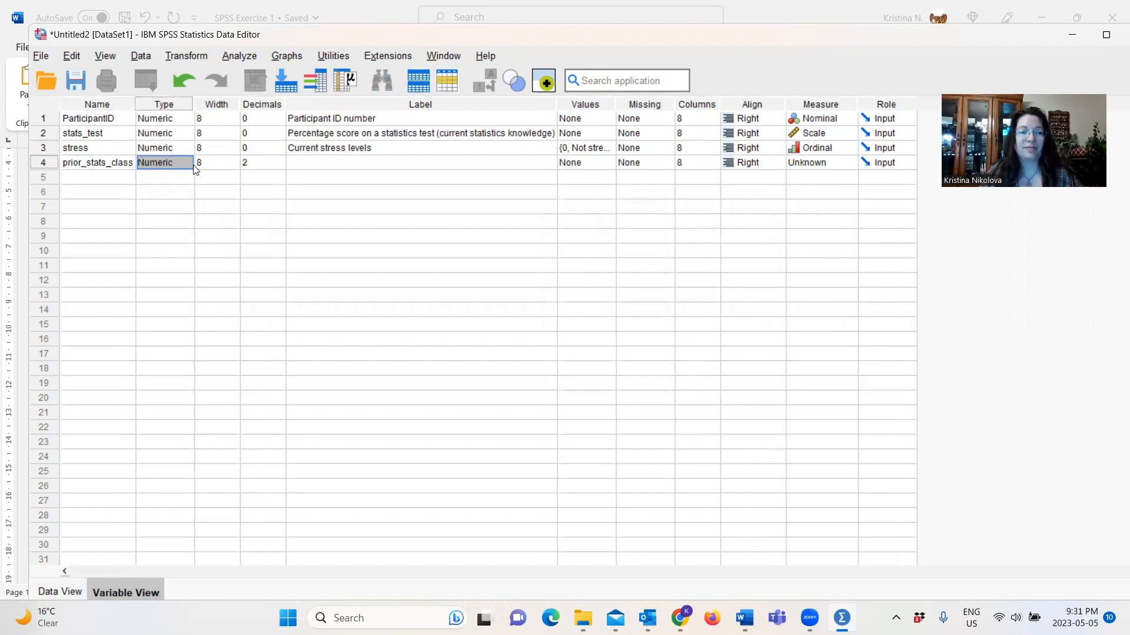
pyautogui.click(278, 166)
pyautogui.click(278, 167)
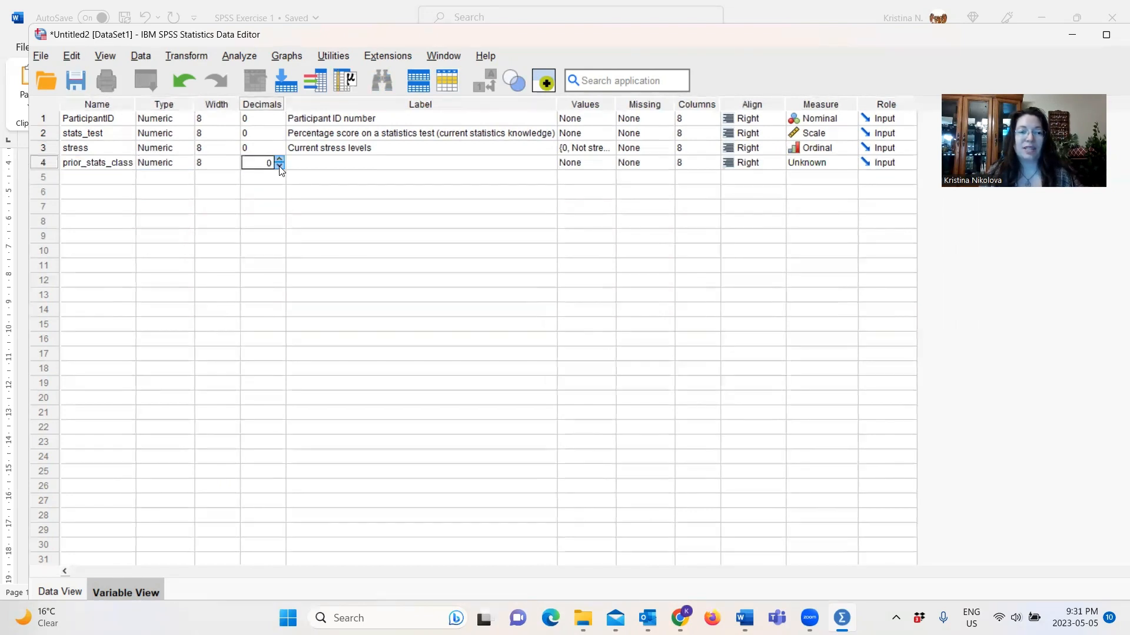
# Label the prior_stats_class variable "Participant has taken prior statistics class".
pyautogui.click(318, 167)
pyautogui.write('P')
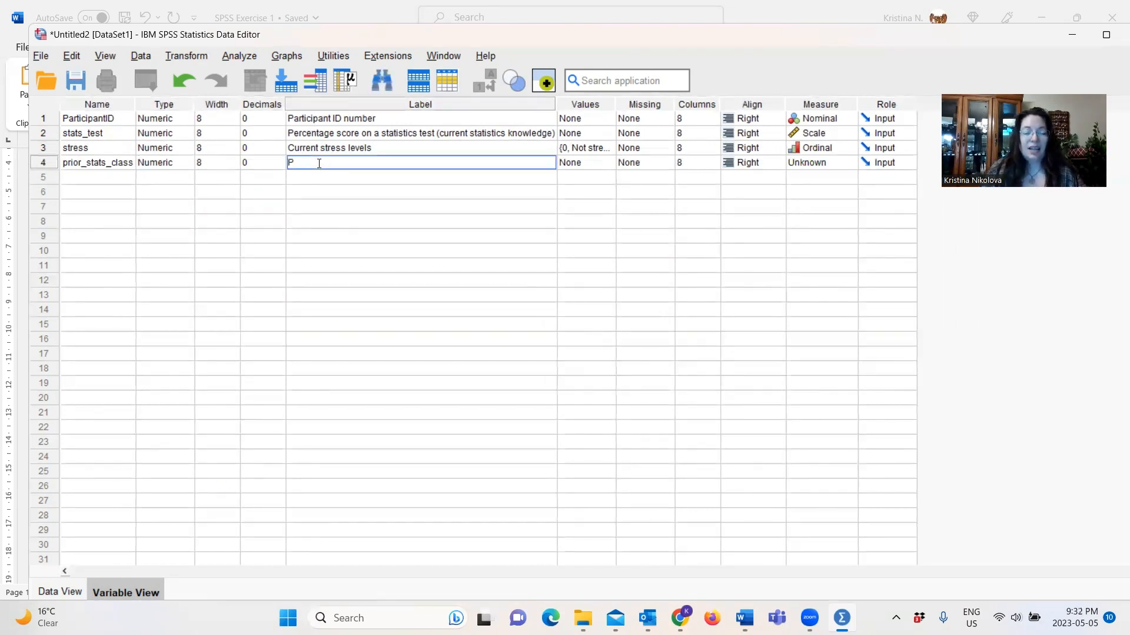
pyautogui.press('BackSpace')
pyautogui.write('Participants')
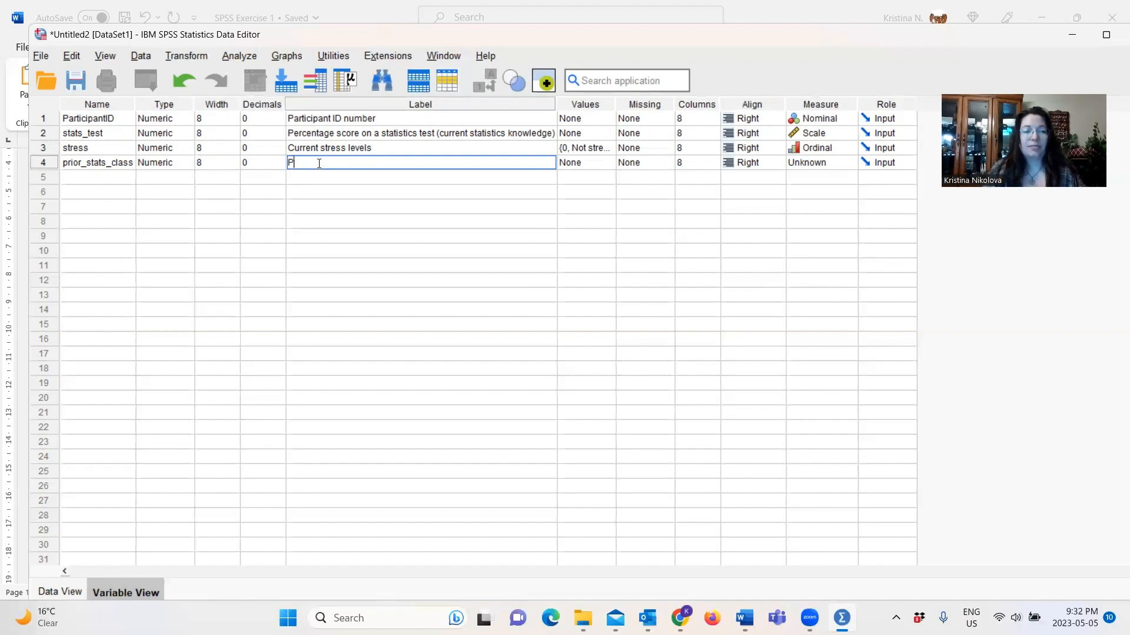
pyautogui.press('BackSpace')
pyautogui.press('BackSpace')
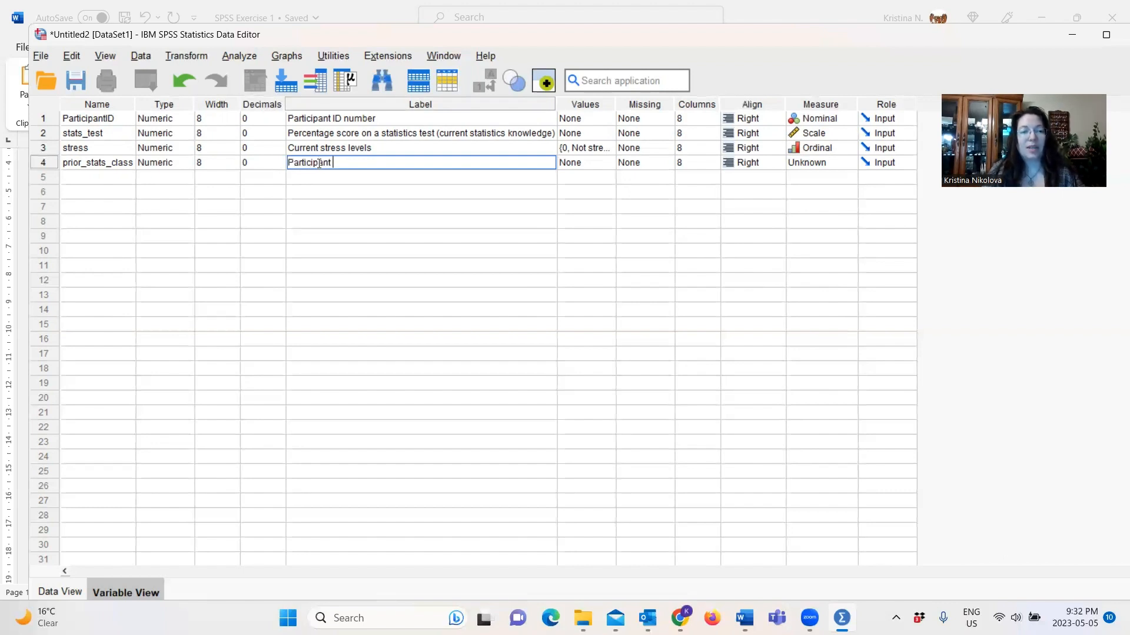
pyautogui.write('has prior statistics class')
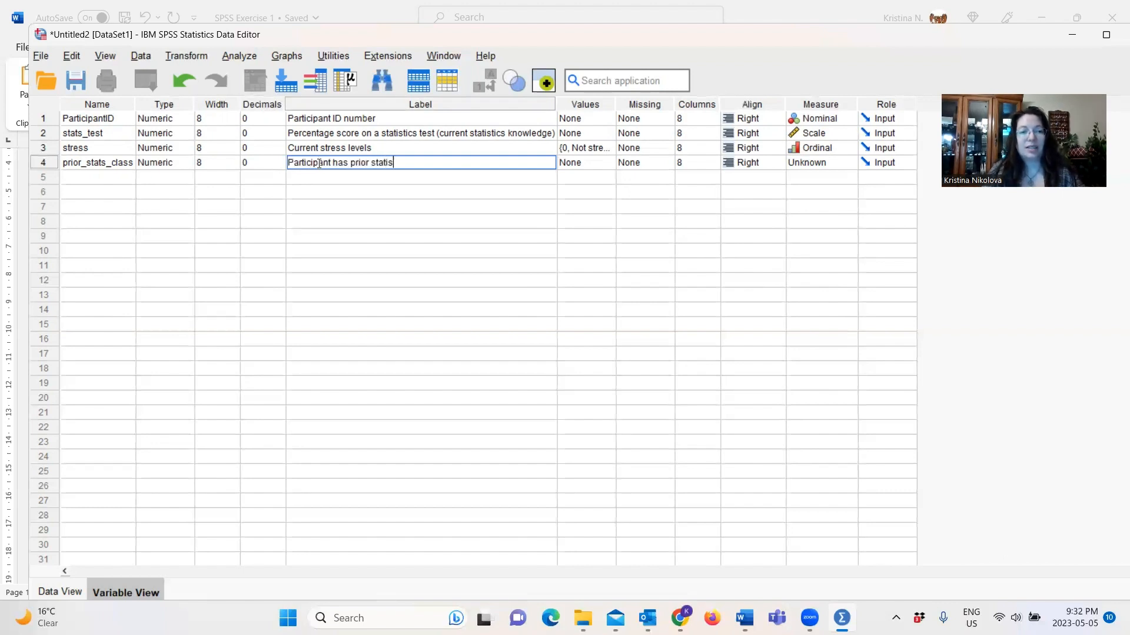
pyautogui.click(351, 162)
pyautogui.write('taken')
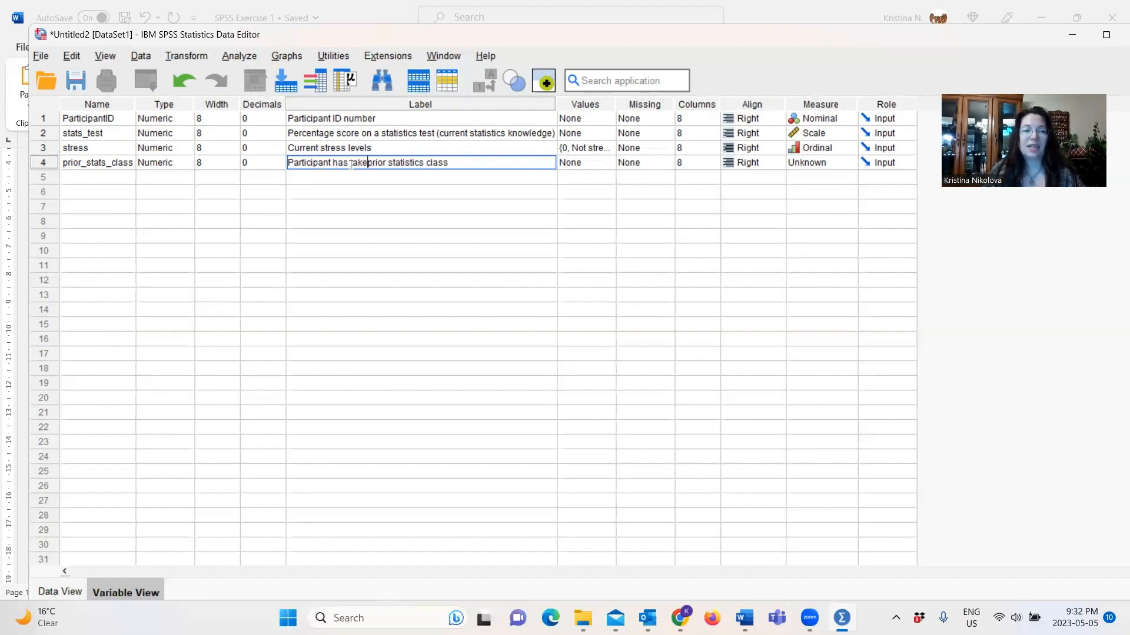
# Define value 0 of the prior_stats_class variable as "No".
pyautogui.click(566, 163)
pyautogui.click(609, 163)
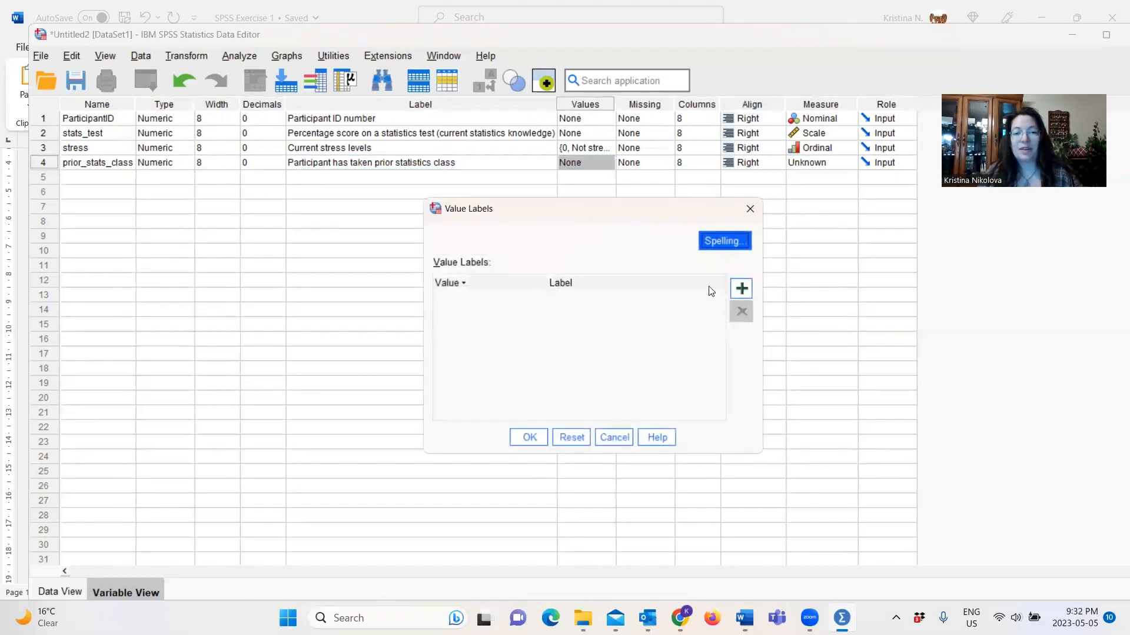
pyautogui.click(741, 288)
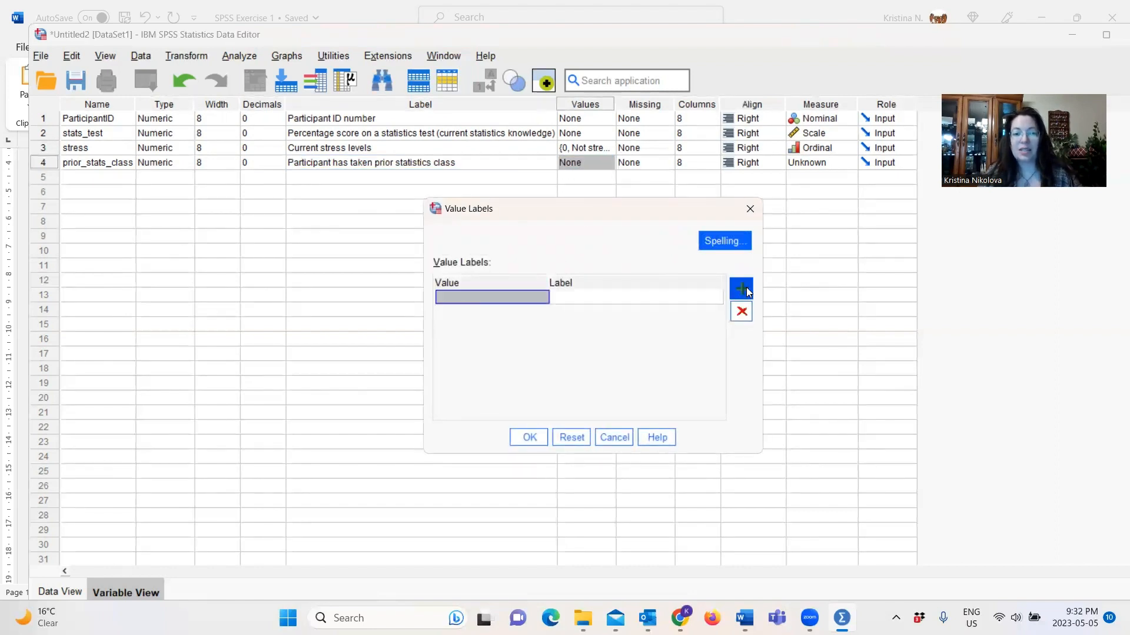
pyautogui.write('0')
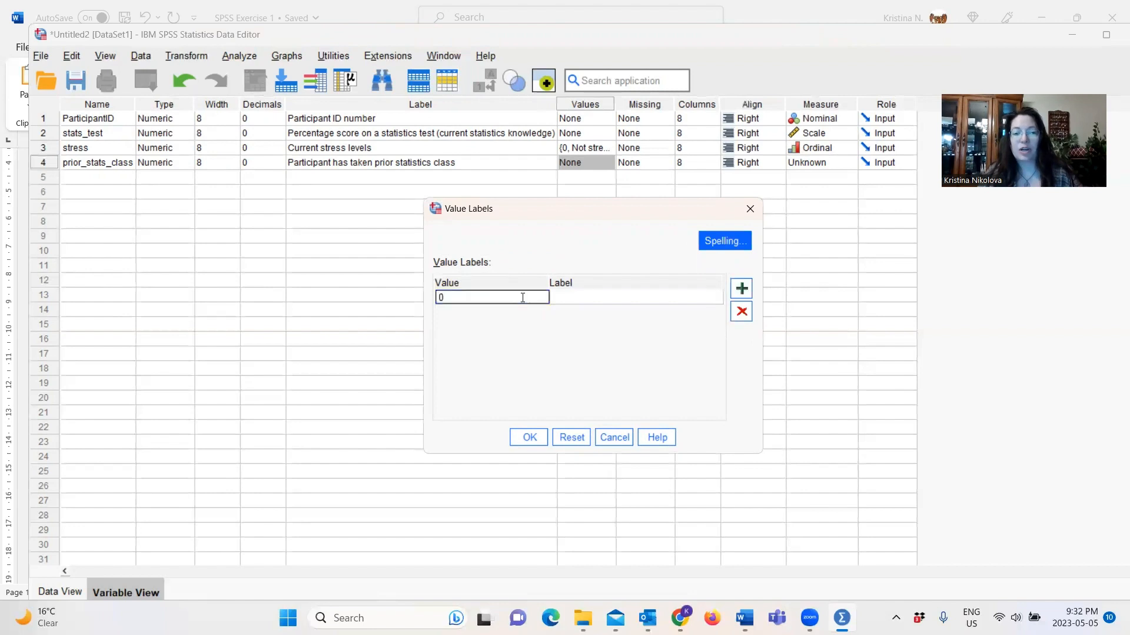
pyautogui.click(604, 299)
pyautogui.write('No')
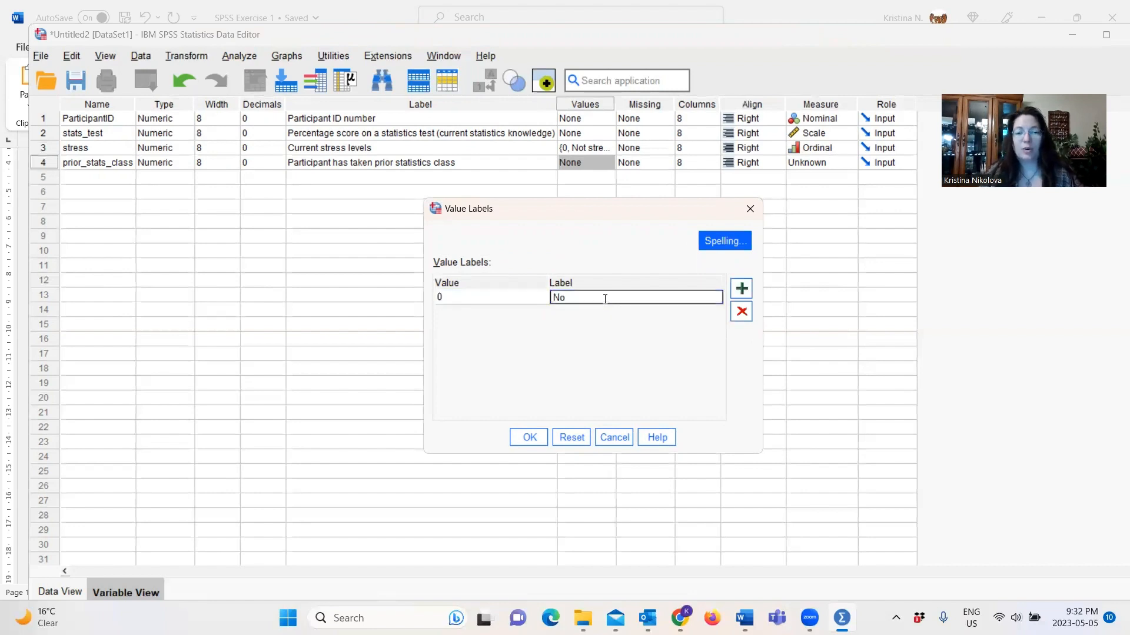
# Add a value label defining 1 as "Yes" for prior_stats_class, and set the variable's measurement level to Nominal.
pyautogui.click(742, 287)
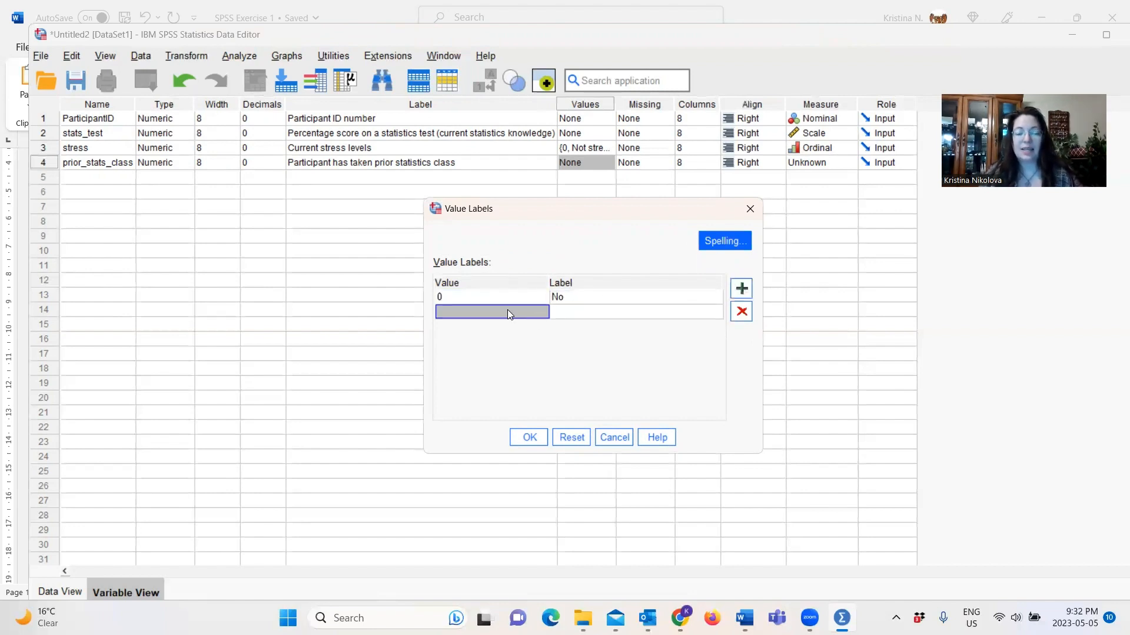
pyautogui.write('1')
pyautogui.click(611, 311)
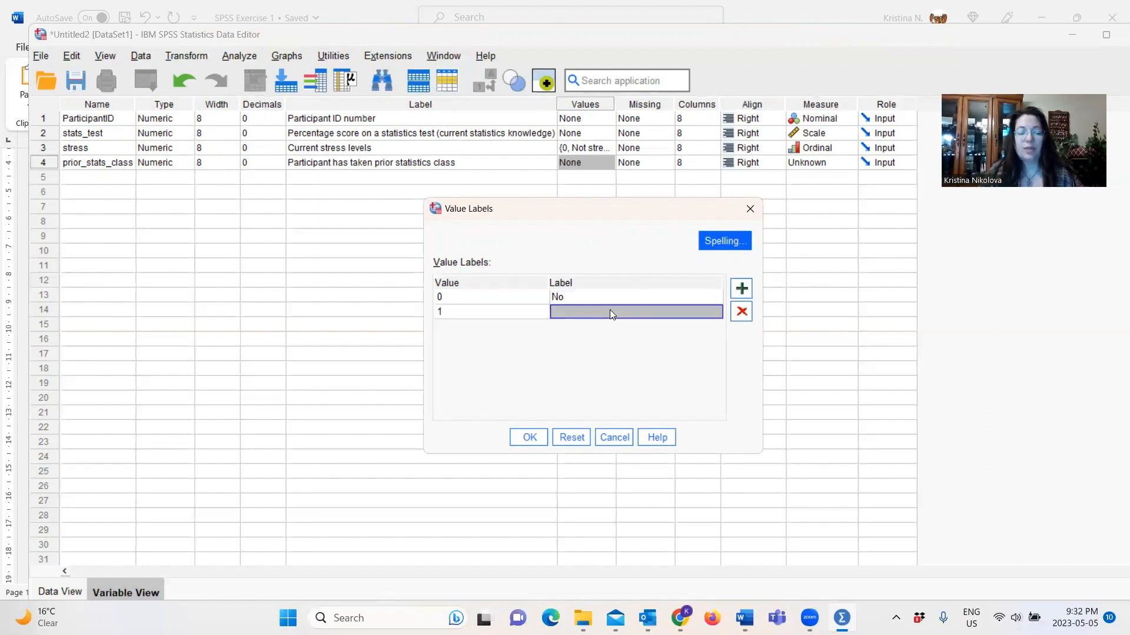
pyautogui.write('Yes')
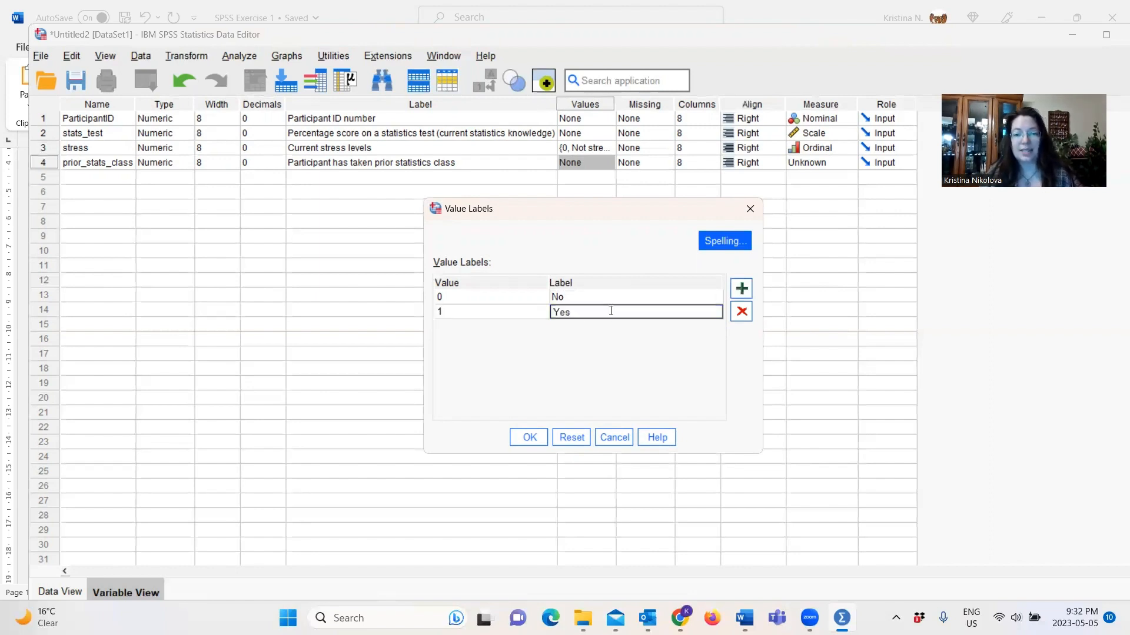
pyautogui.click(529, 437)
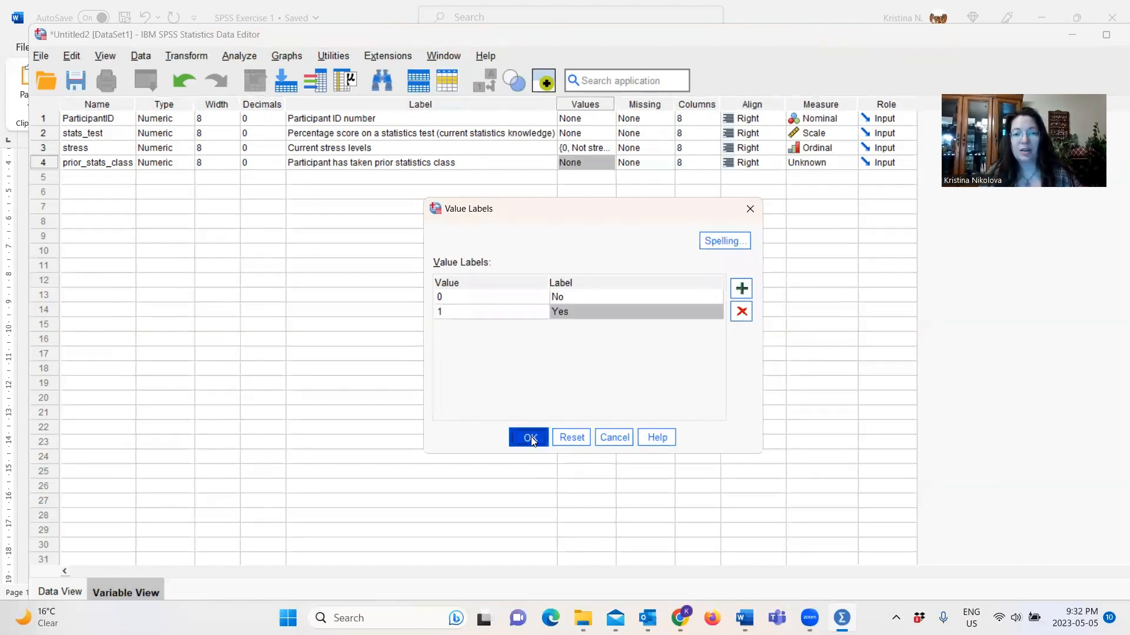
pyautogui.click(850, 167)
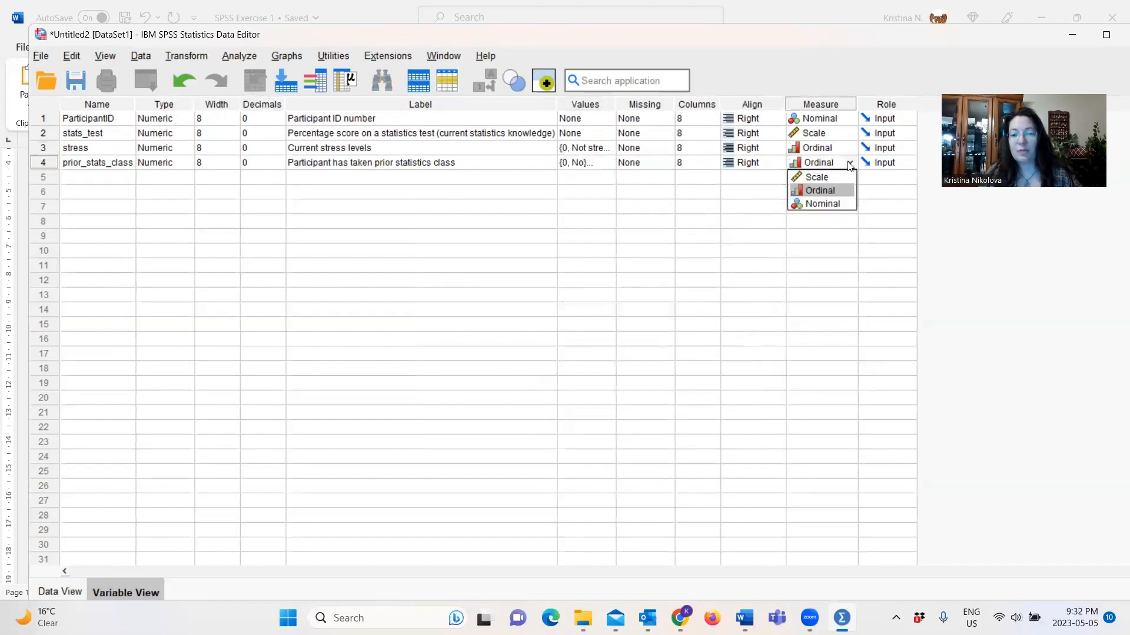
pyautogui.click(832, 204)
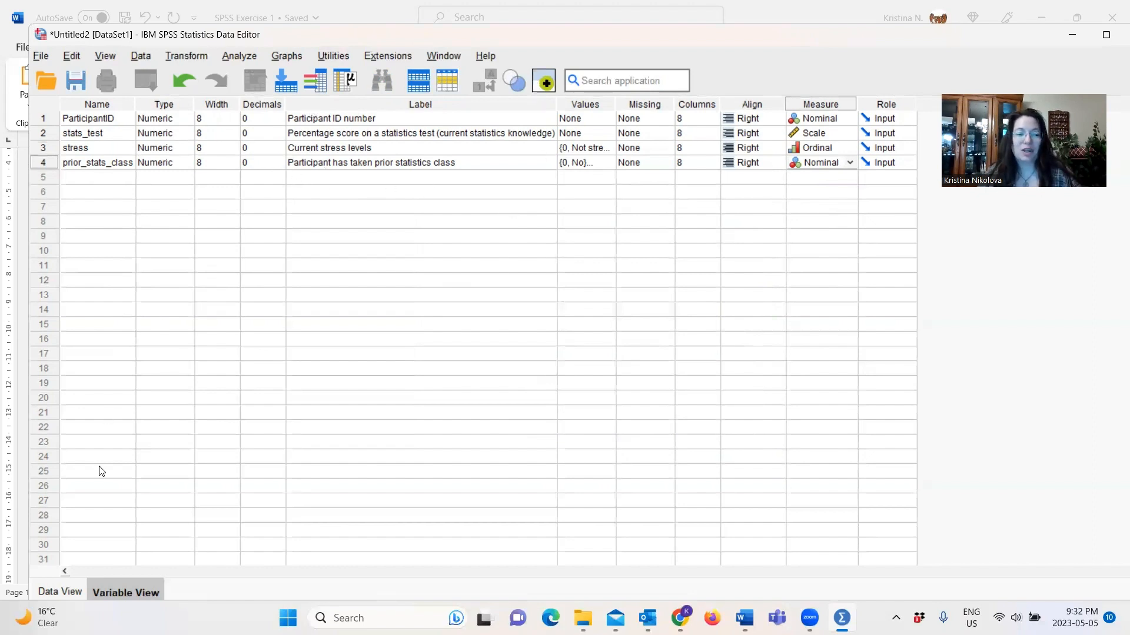
# Show the dataset in Data View, and copy all fifteen participant IDs from the raw data table in the Word exercise.
pyautogui.click(54, 591)
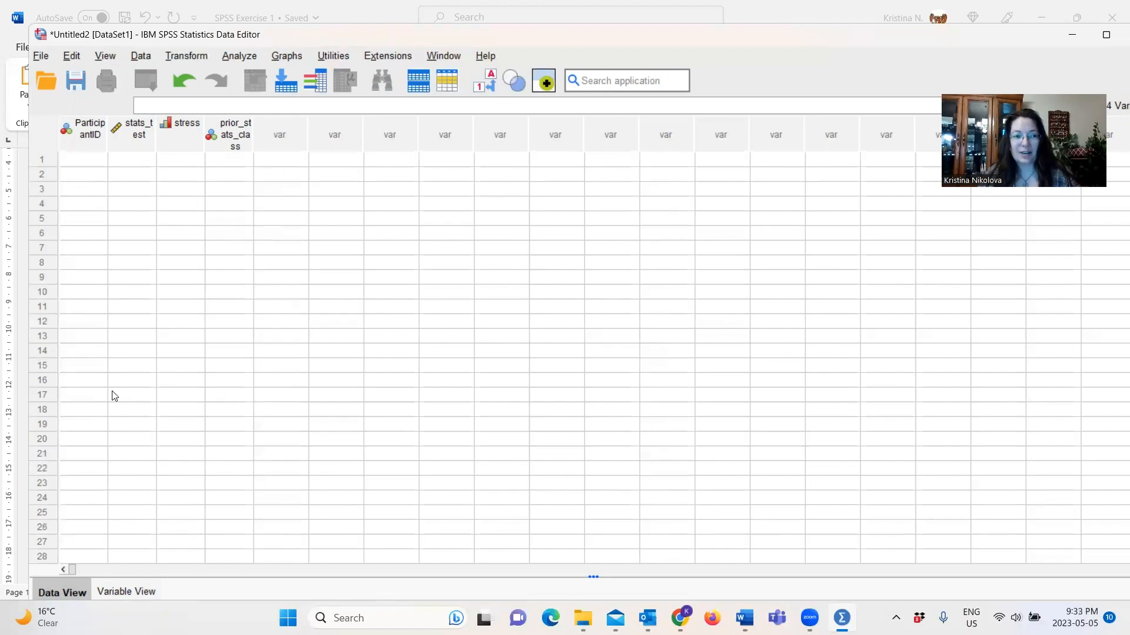
pyautogui.hotkey('alt', 'Tab')
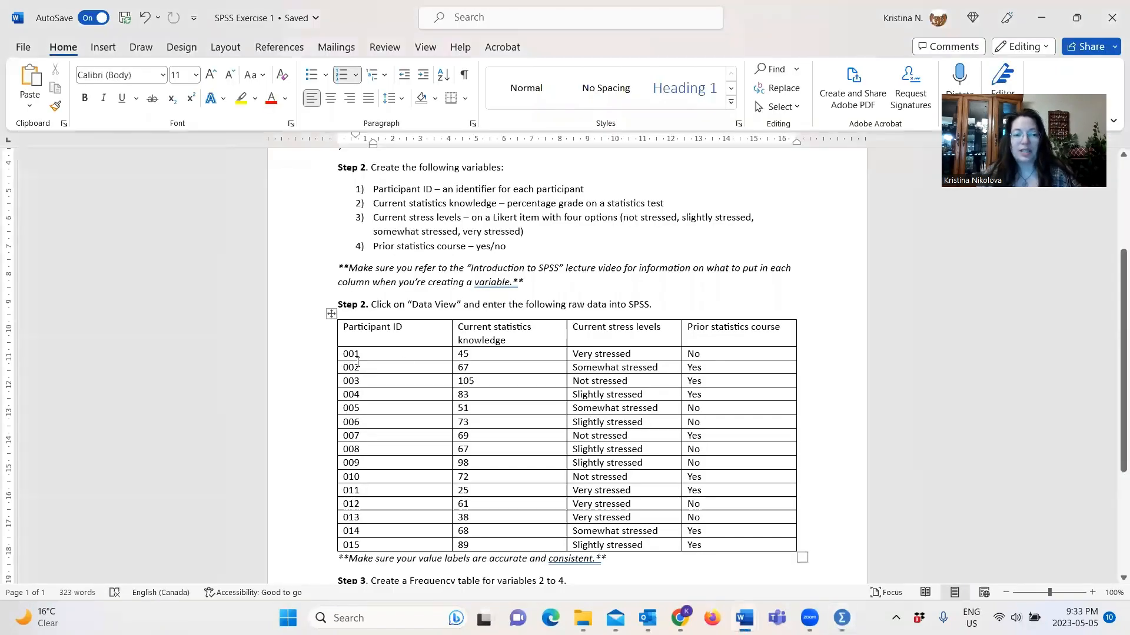
pyautogui.moveTo(349, 353); pyautogui.dragTo(372, 544)
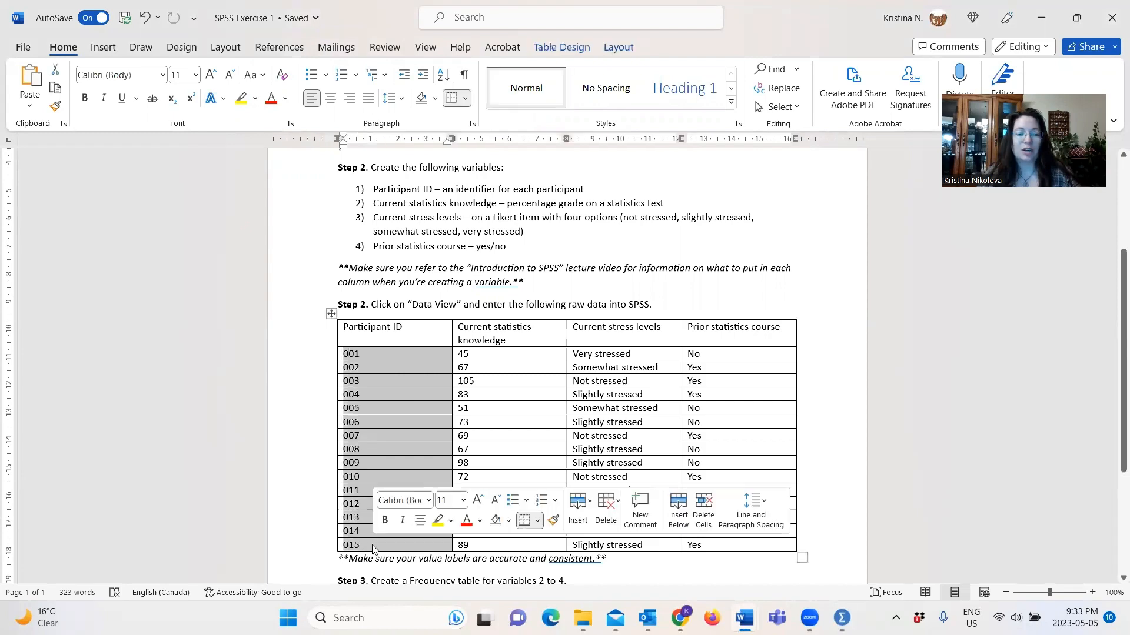
pyautogui.hotkey('alt', 'Tab')
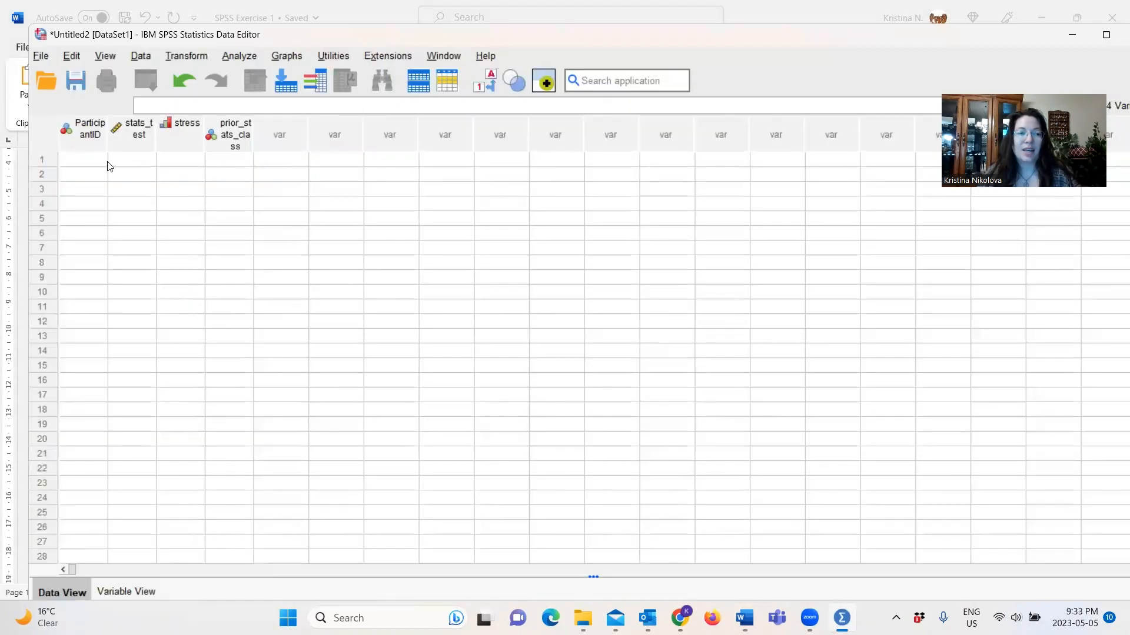
# Paste the copied participant IDs into rows 1 to 15 of the ParticipantID column.
pyautogui.click(93, 159)
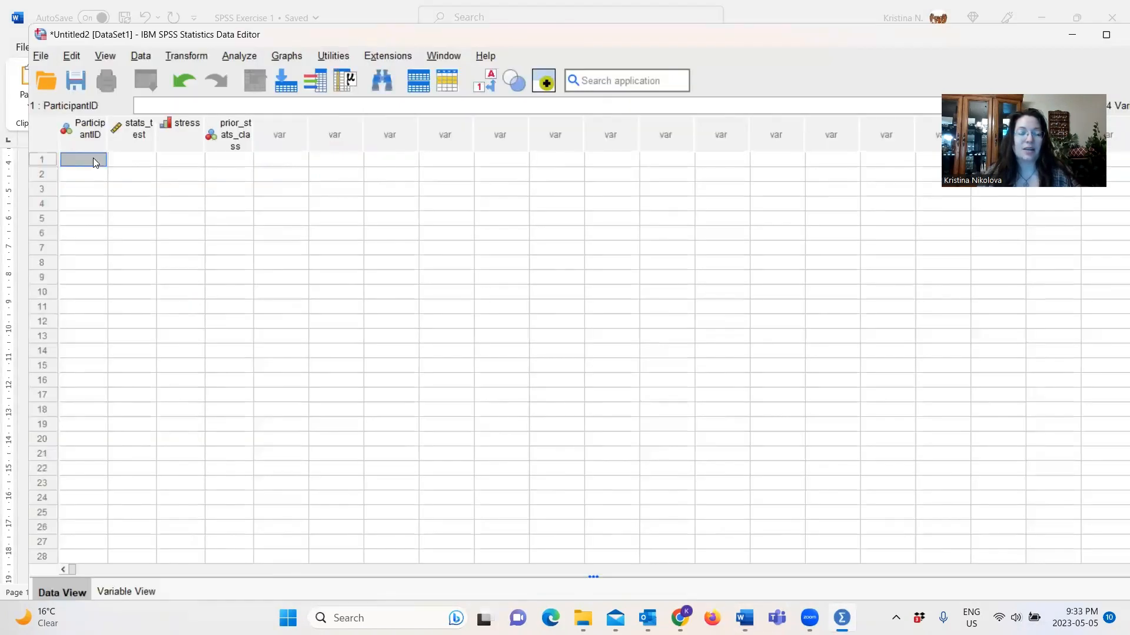
pyautogui.moveTo(93, 158); pyautogui.dragTo(93, 358)
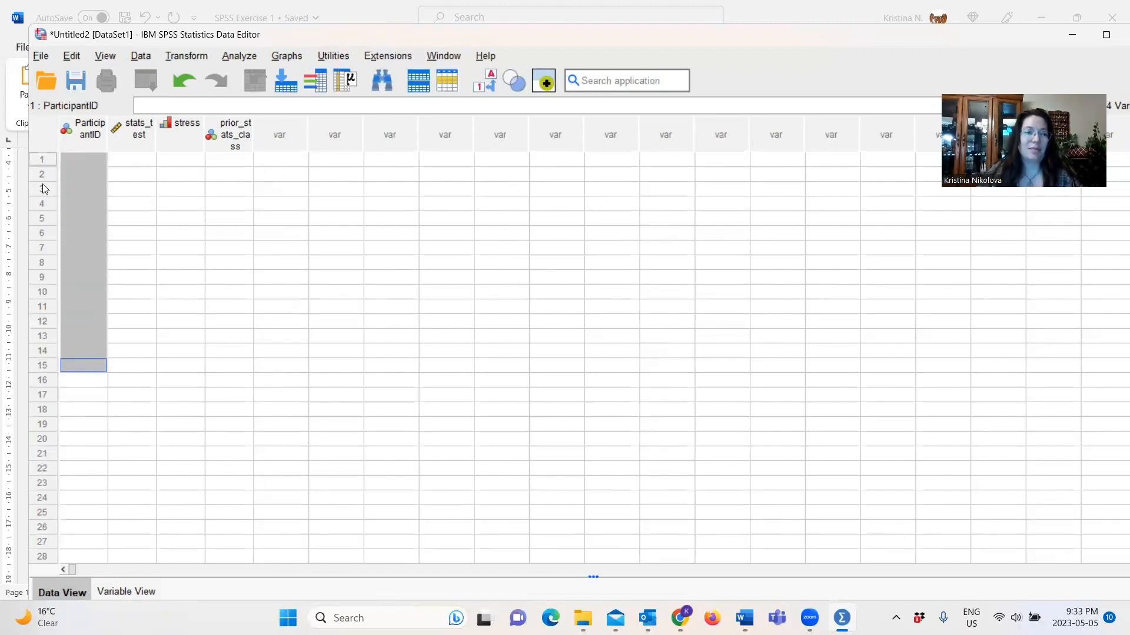
pyautogui.rightClick(87, 162)
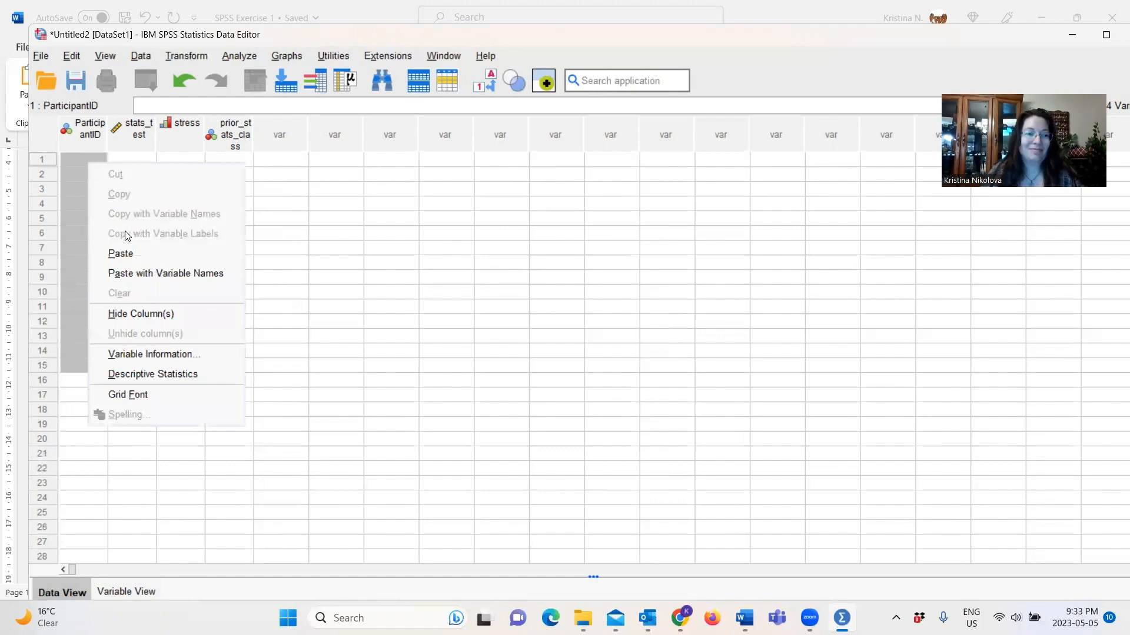
pyautogui.click(127, 255)
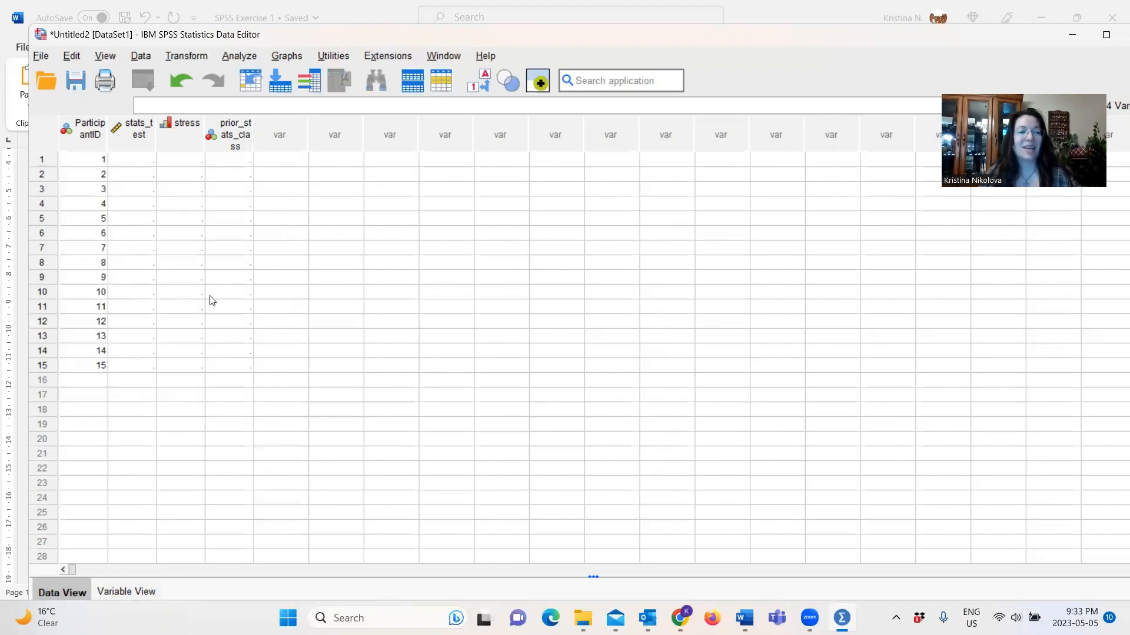
# Copy the fifteen current statistics knowledge scores from the Word table and paste them into the stats_test column from row 1.
pyautogui.click(146, 165)
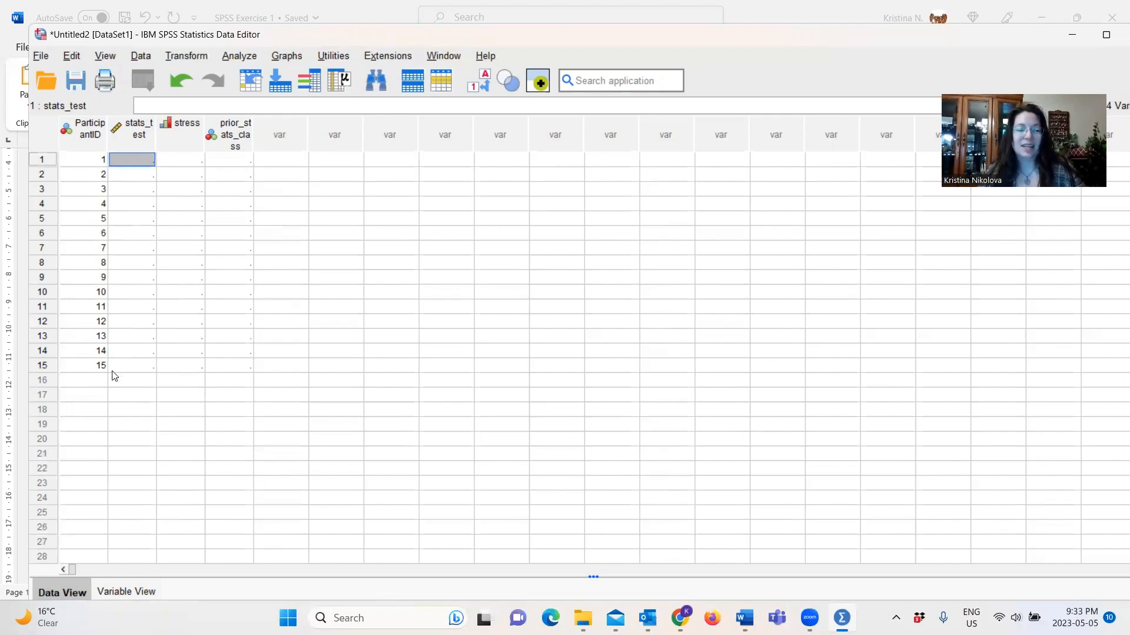
pyautogui.hotkey('alt', 'Tab')
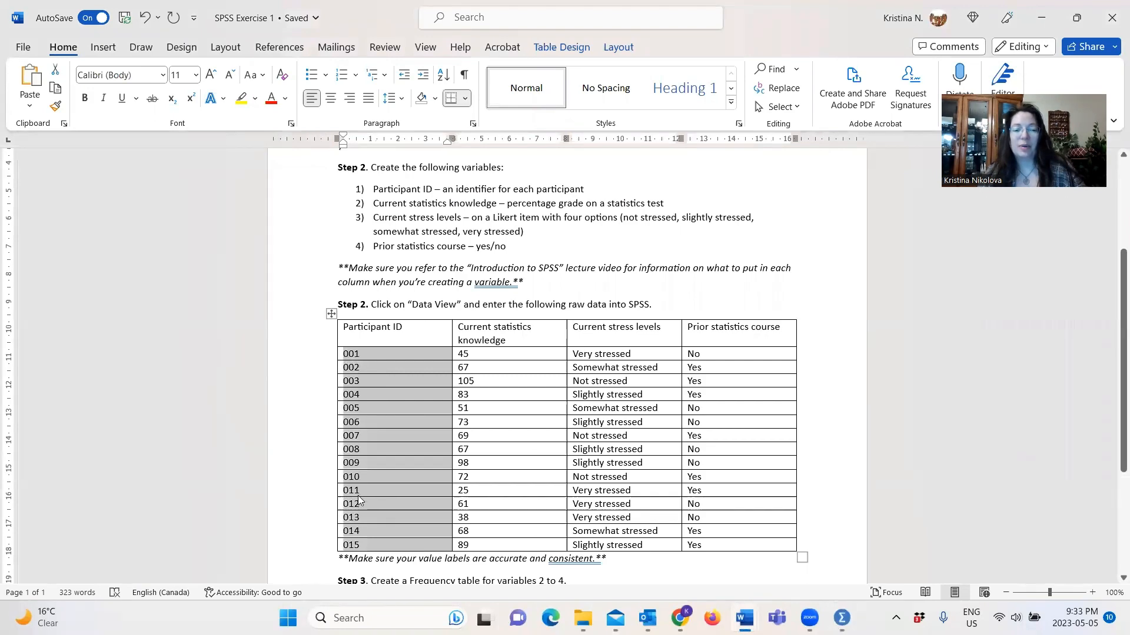
pyautogui.hotkey('alt', 'Tab')
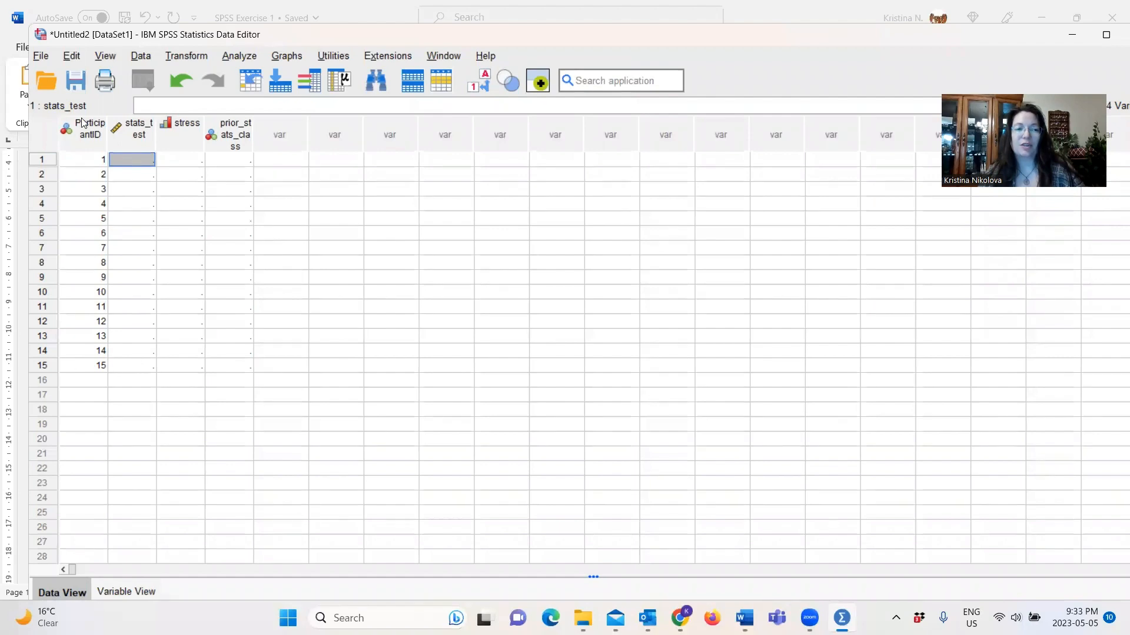
pyautogui.hotkey('alt', 'Tab')
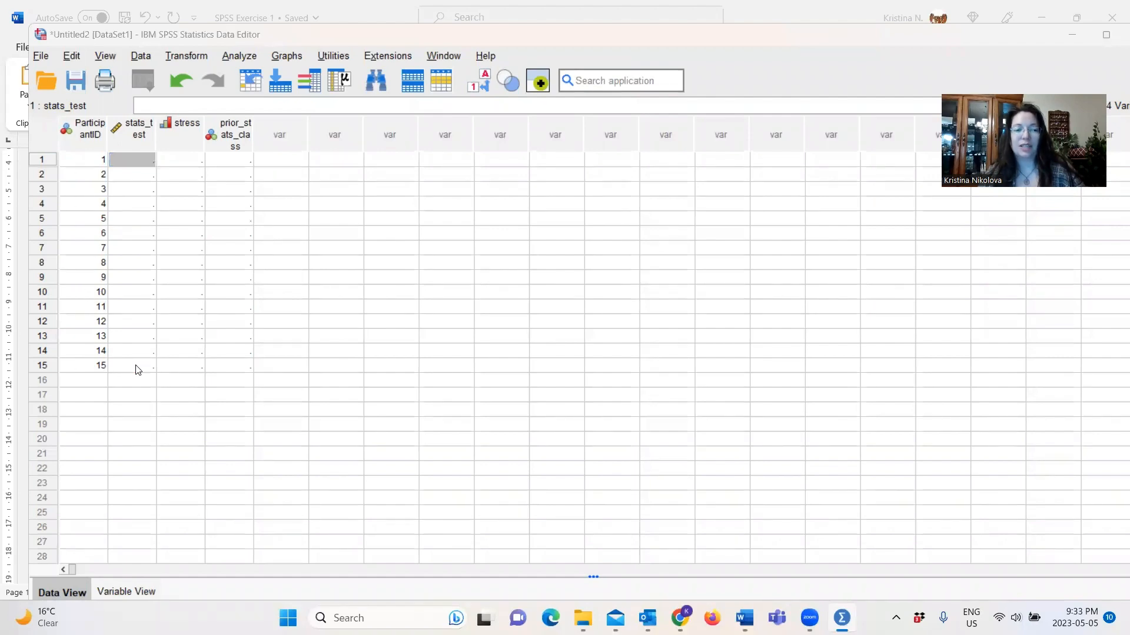
pyautogui.moveTo(475, 352); pyautogui.dragTo(479, 540)
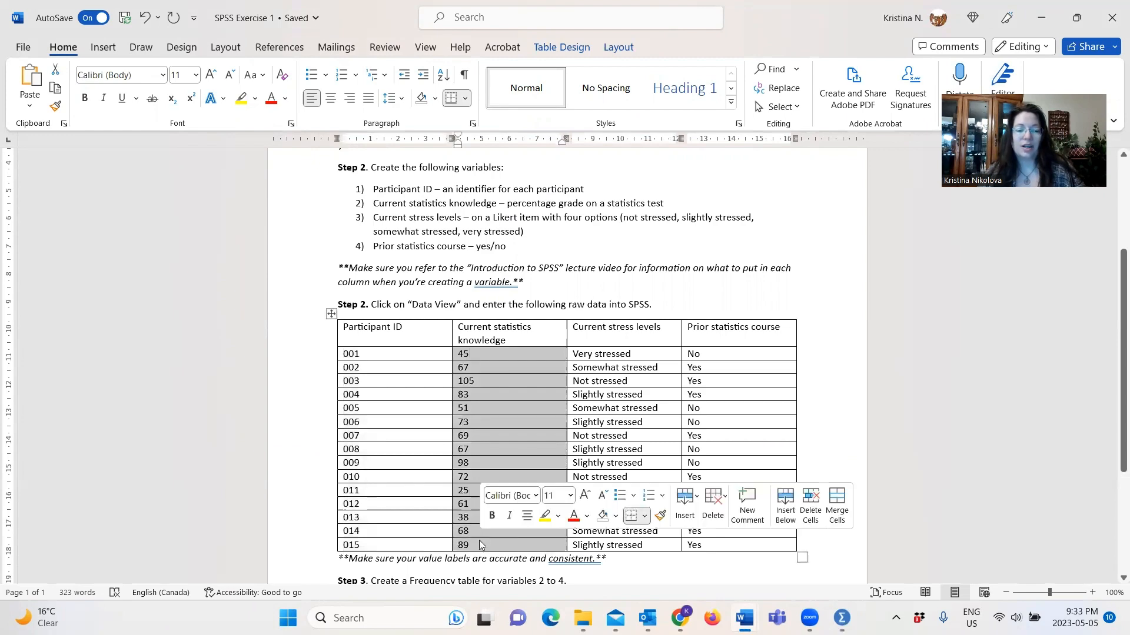
pyautogui.hotkey('ctrl', 'c')
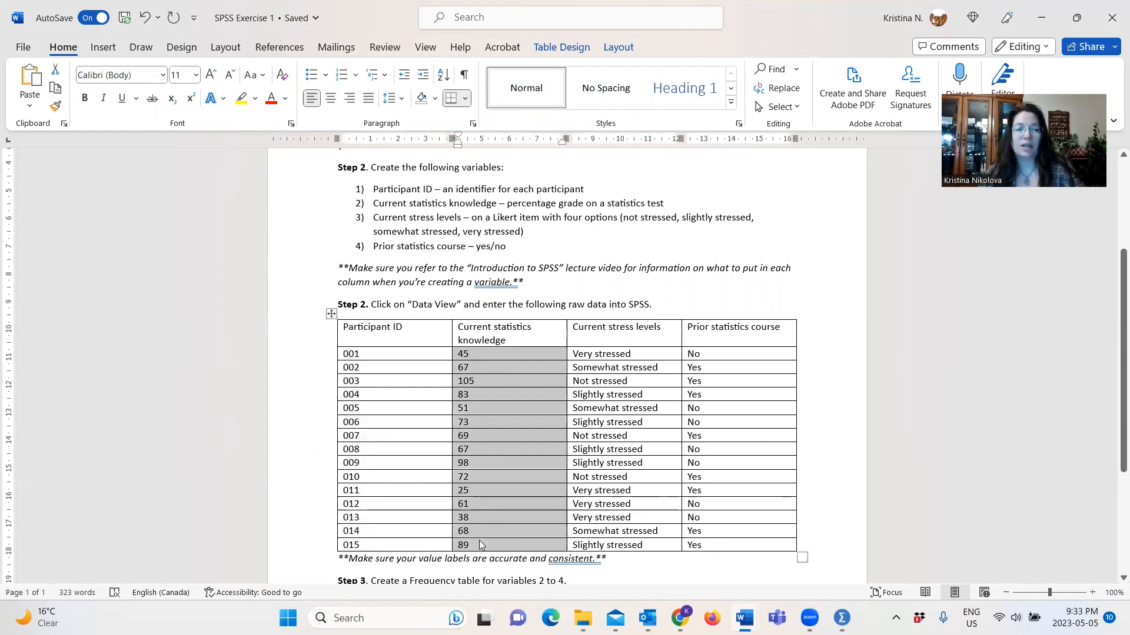
pyautogui.hotkey('alt', 'Tab')
pyautogui.rightClick(136, 160)
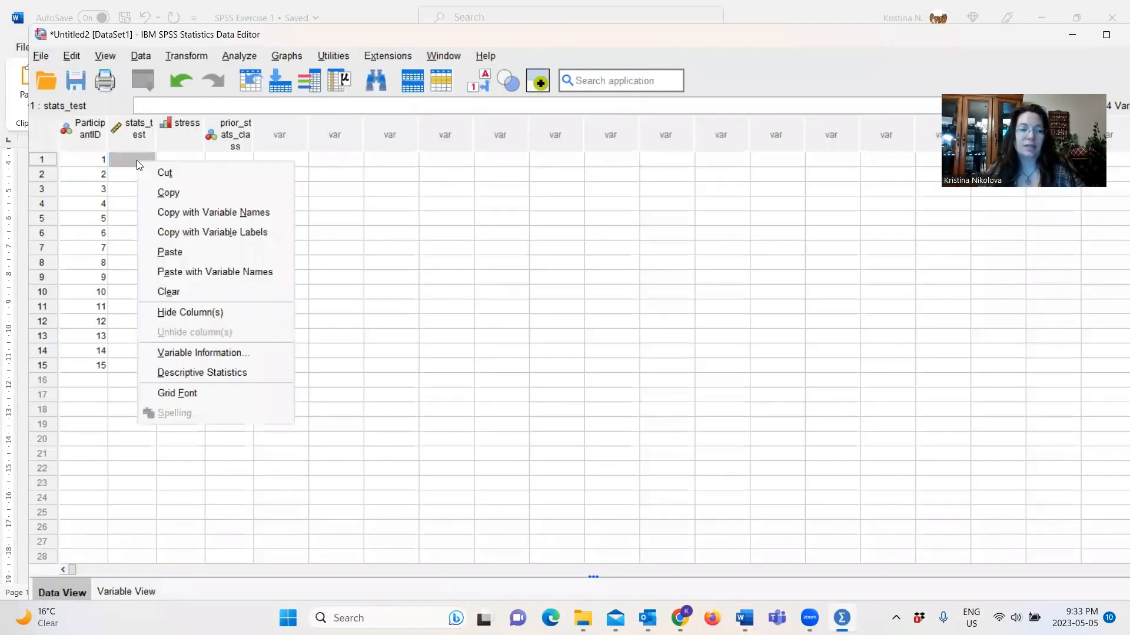
pyautogui.click(191, 252)
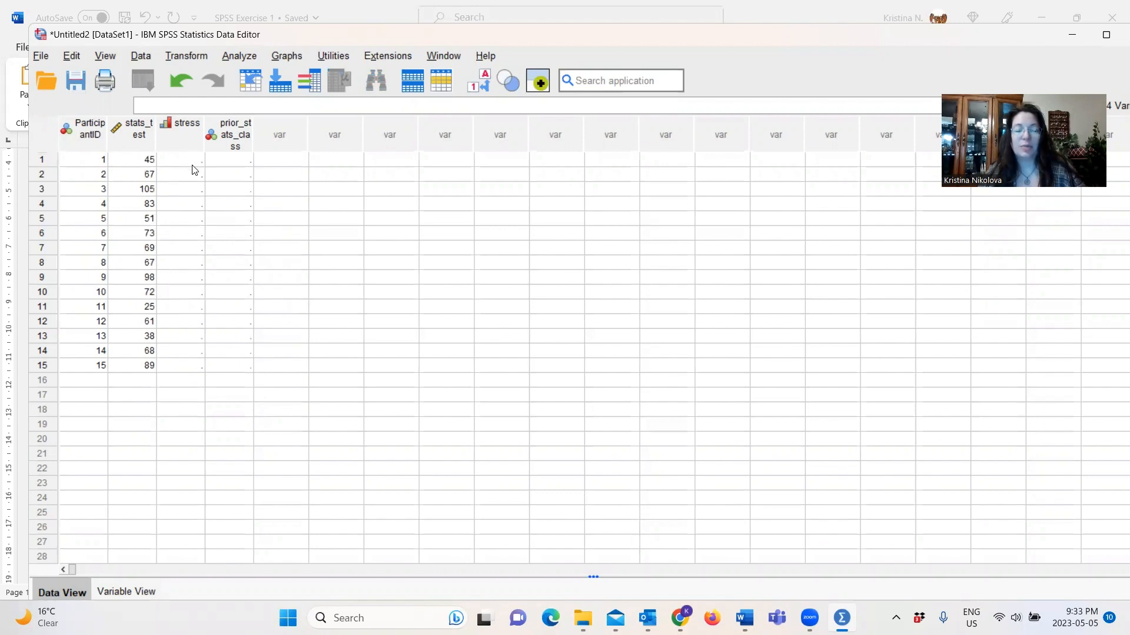
# Narrow the data editor window so the Word table's stress column shows beside it, and enter stress values 3, 1 and 0 in rows 1 to 3.
pyautogui.doubleClick(854, 37)
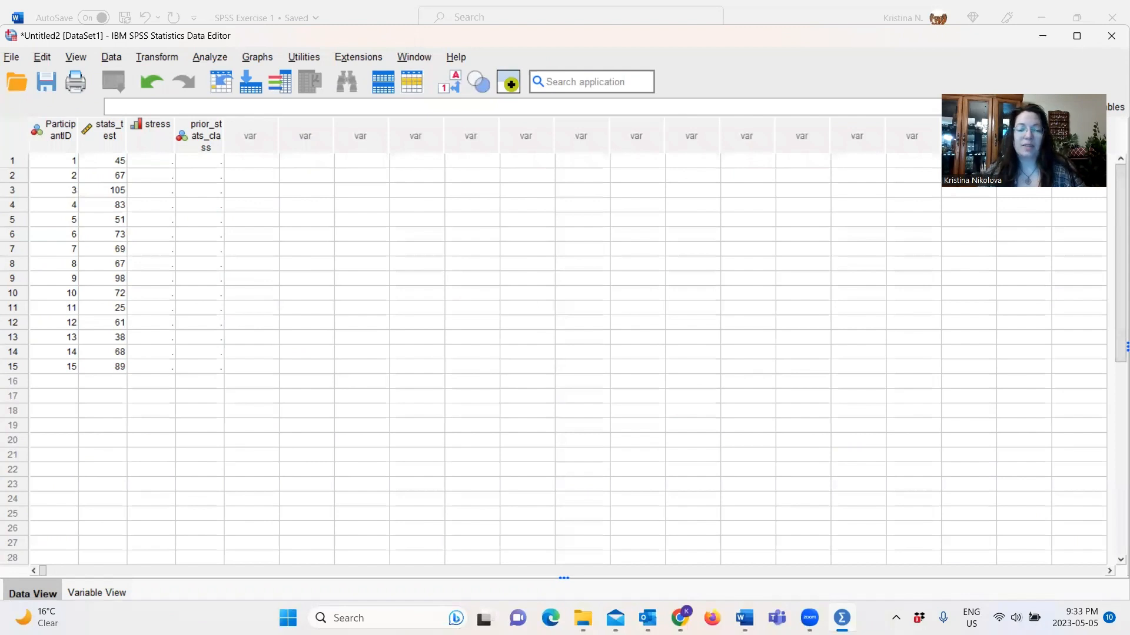
pyautogui.moveTo(1129, 196); pyautogui.dragTo(522, 196)
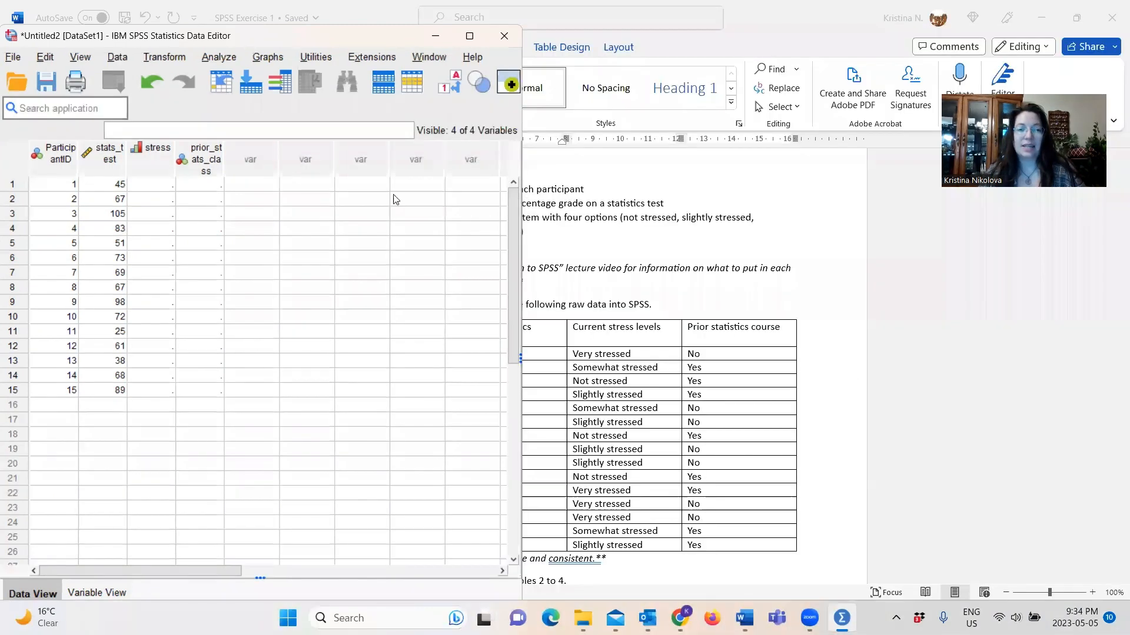
pyautogui.click(164, 186)
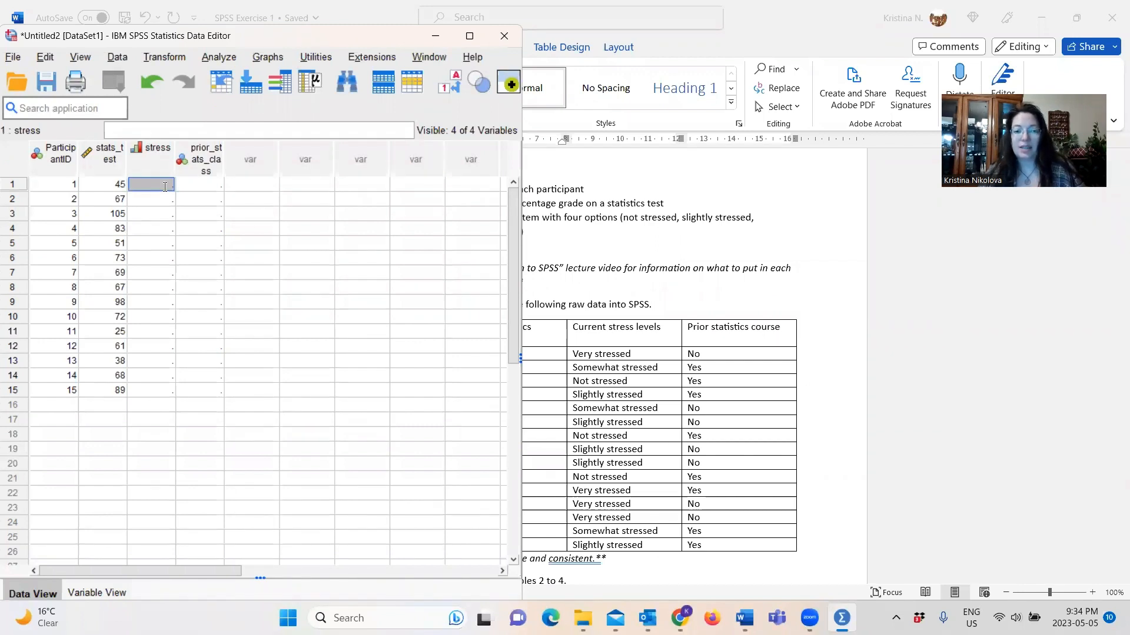
pyautogui.write('3')
pyautogui.press('Return')
pyautogui.write('1')
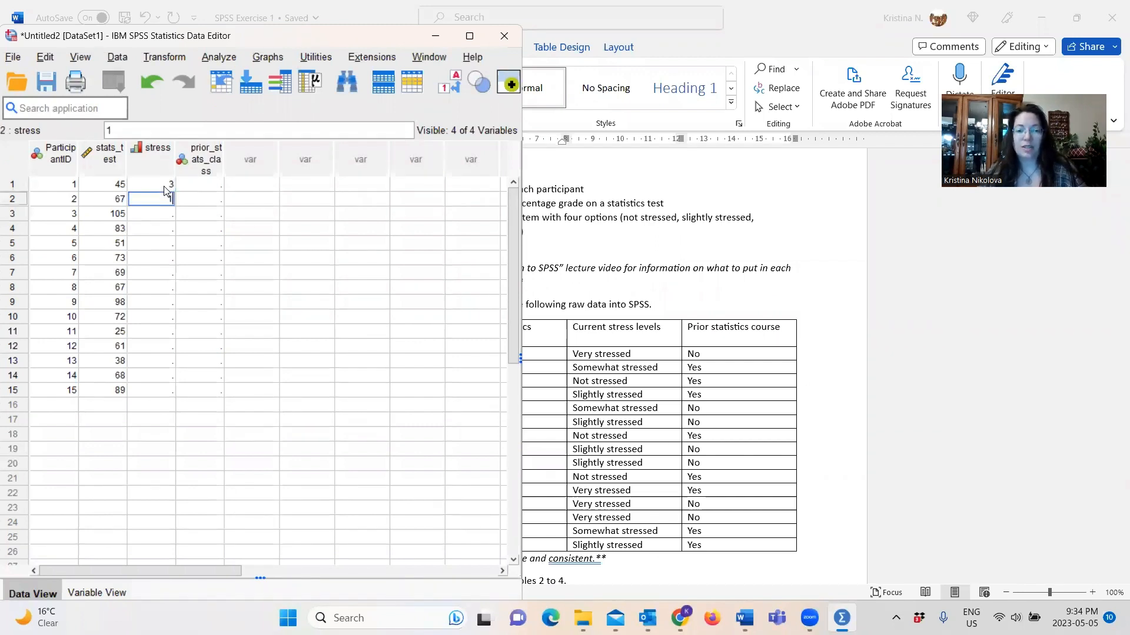
pyautogui.press('Return')
pyautogui.write('0')
pyautogui.press('Return')
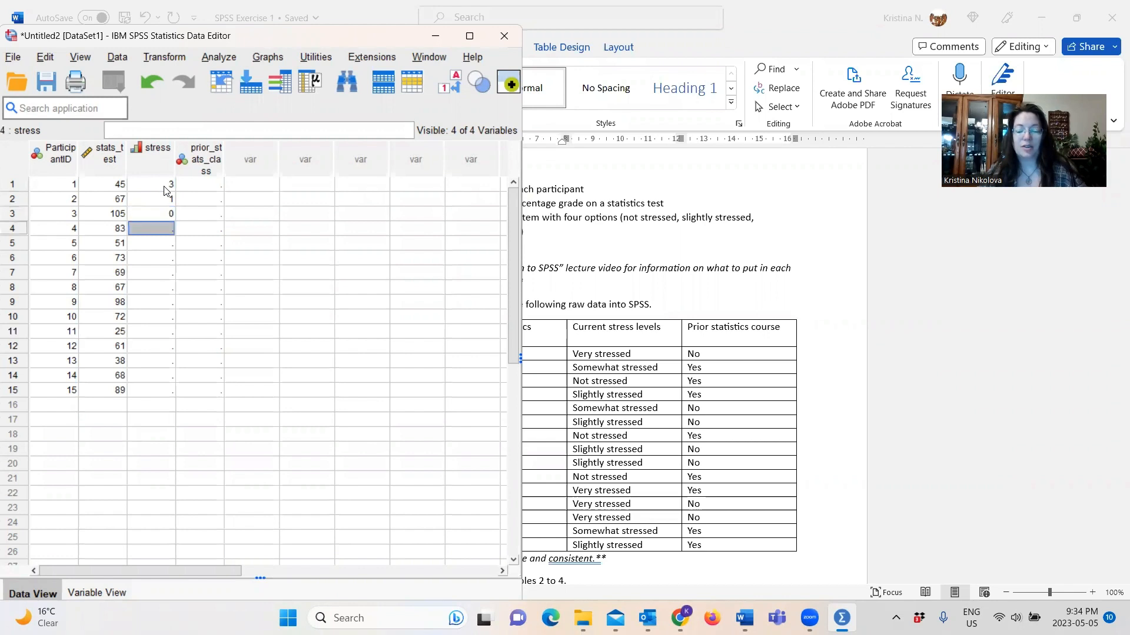
# Correct the stress value in row 2 to 2.
pyautogui.press('Up')
pyautogui.press('Up')
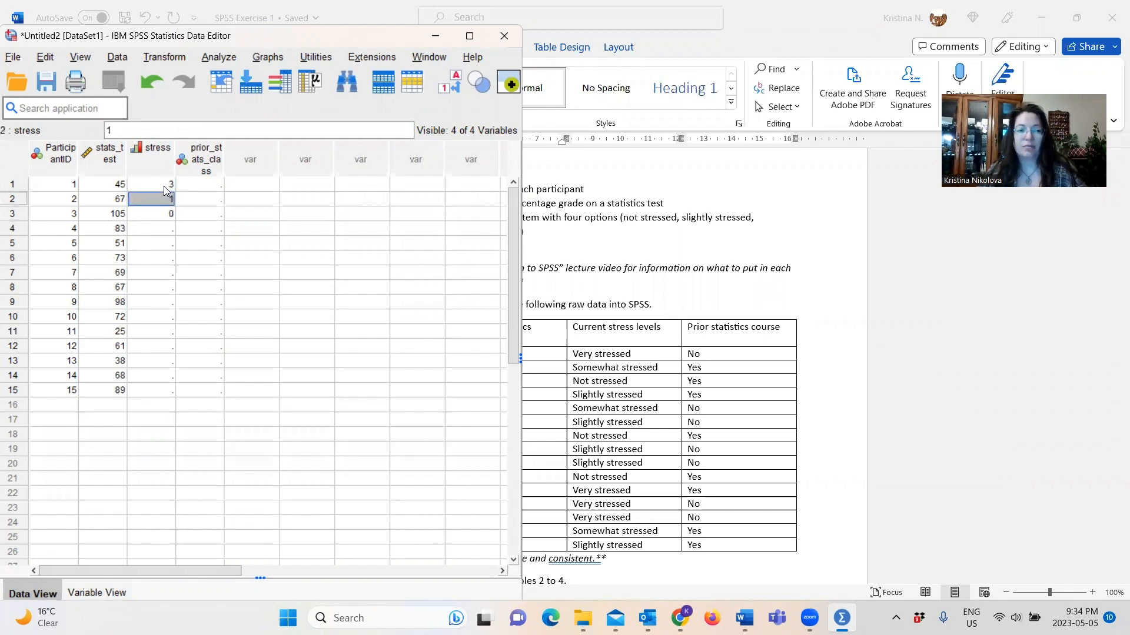
pyautogui.write('2')
pyautogui.press('Return')
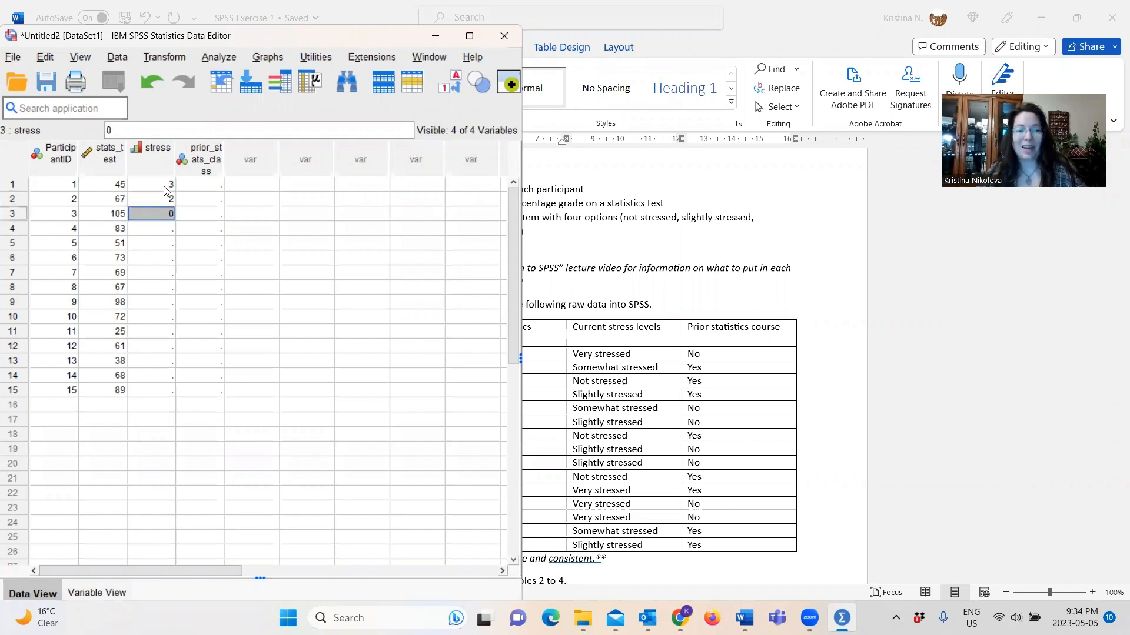
# Enter the stress values 1, 2, 1 and 0 for participants 4 to 7.
pyautogui.press('Return')
pyautogui.write('1')
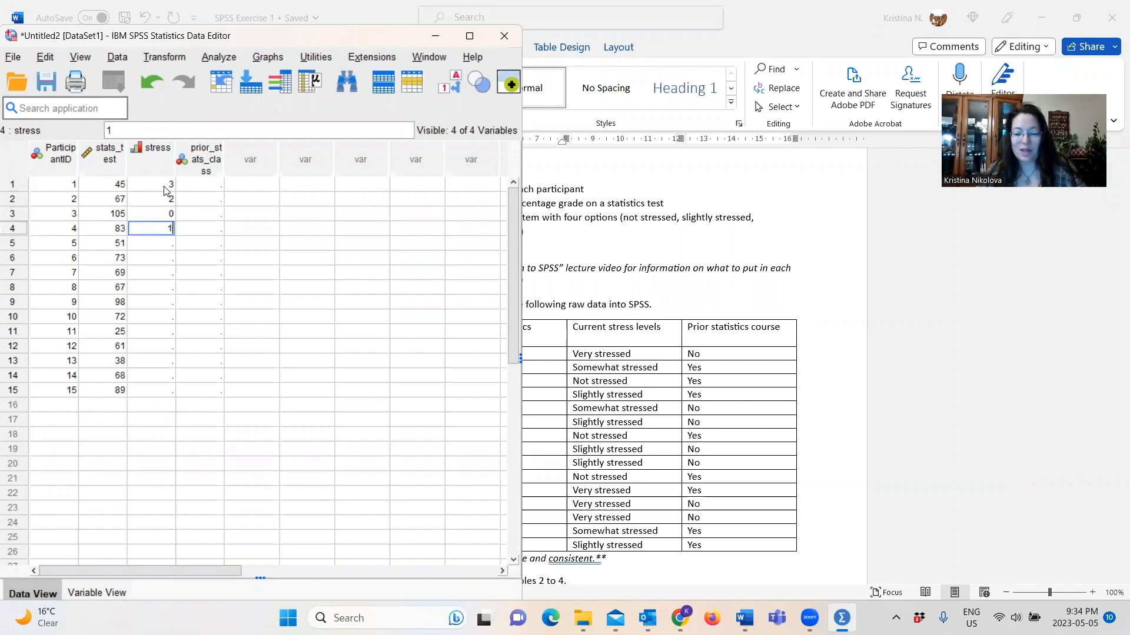
pyautogui.press('Return')
pyautogui.write('2')
pyautogui.press('Return')
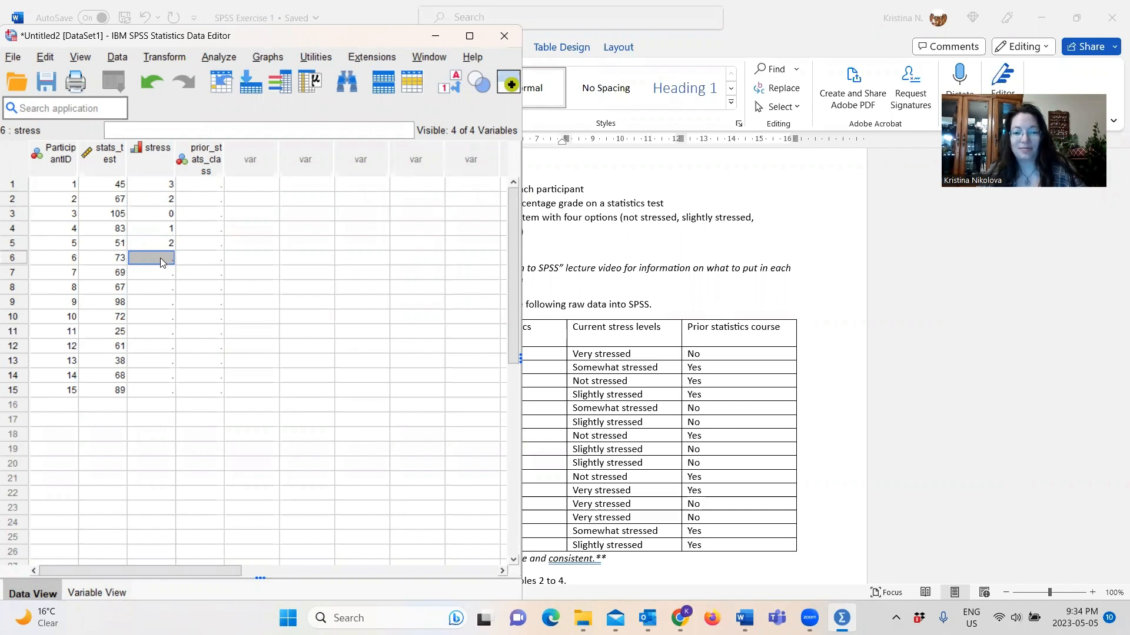
pyautogui.write('1')
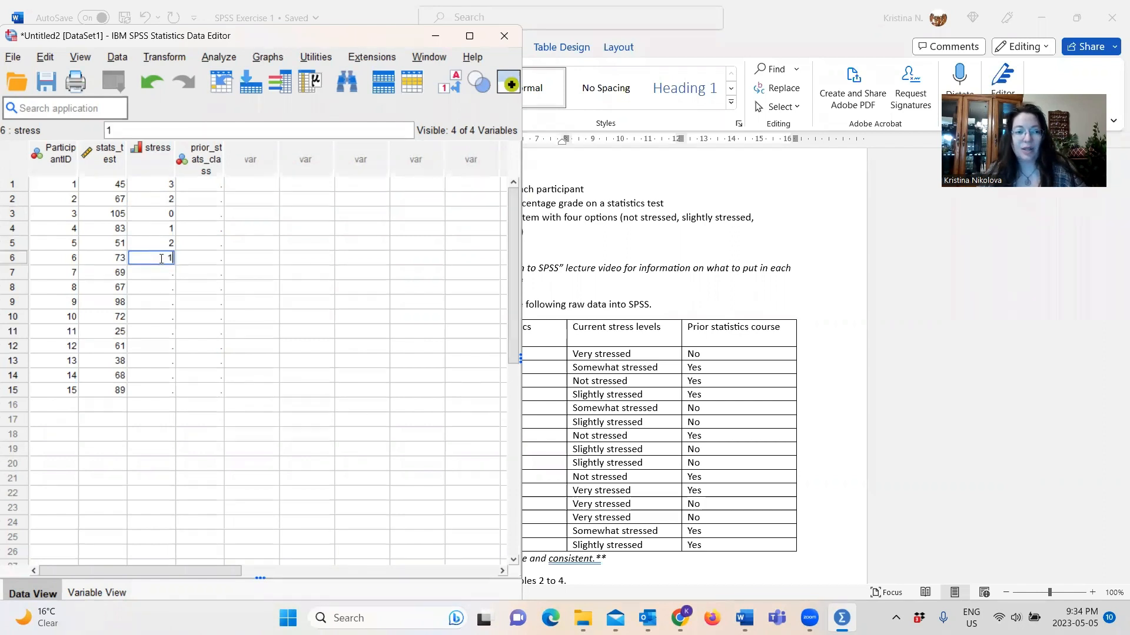
pyautogui.press('Return')
pyautogui.write('0')
pyautogui.press('Return')
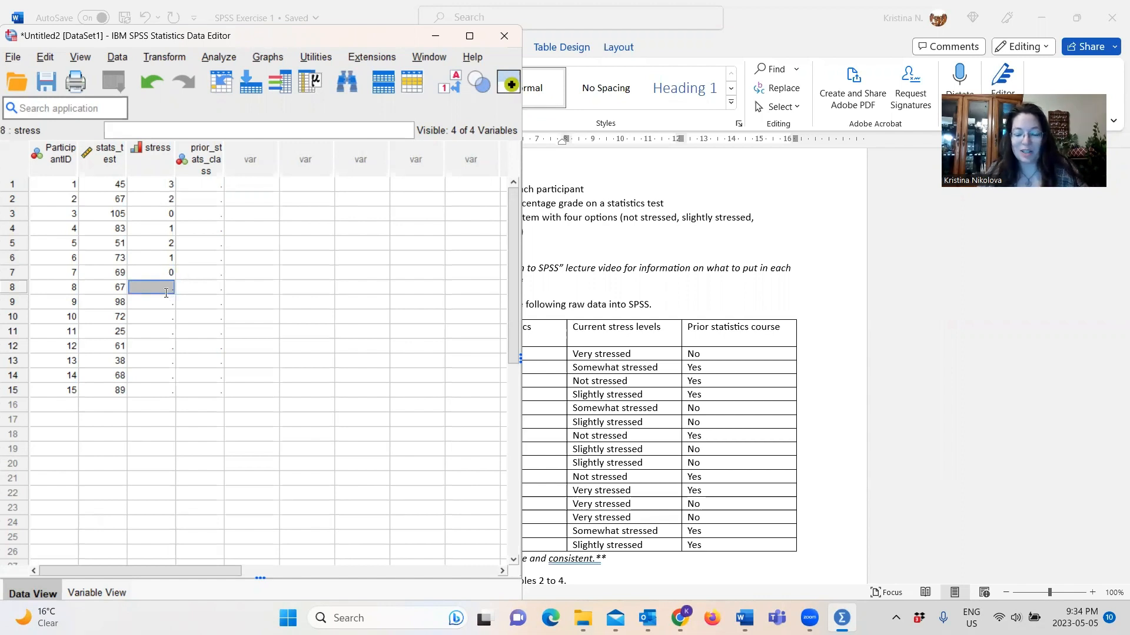
# Enter the stress values 1, 1, 0 and 3 for participants 8 to 11.
pyautogui.write('1')
pyautogui.press('Return')
pyautogui.write('1')
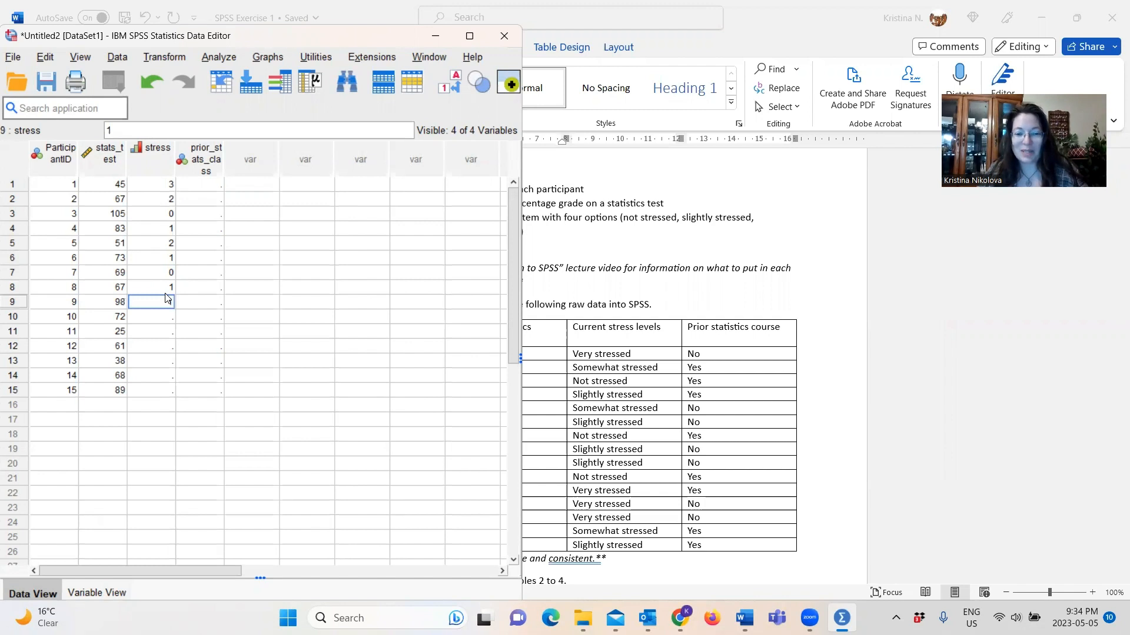
pyautogui.press('Return')
pyautogui.write('0')
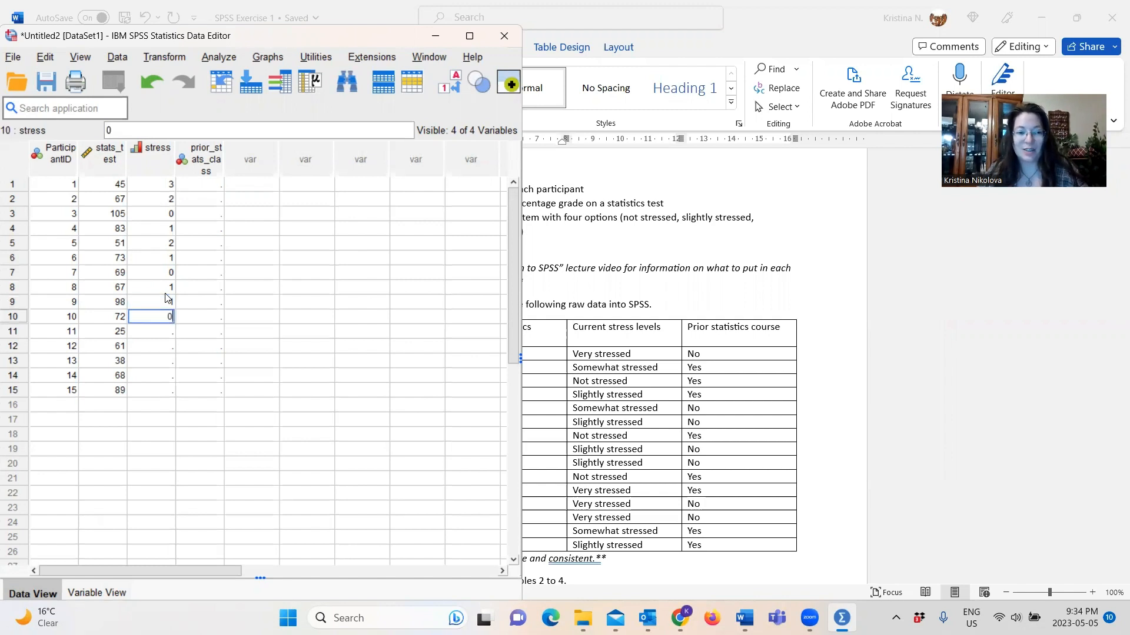
pyautogui.press('Return')
pyautogui.write('3')
pyautogui.press('Return')
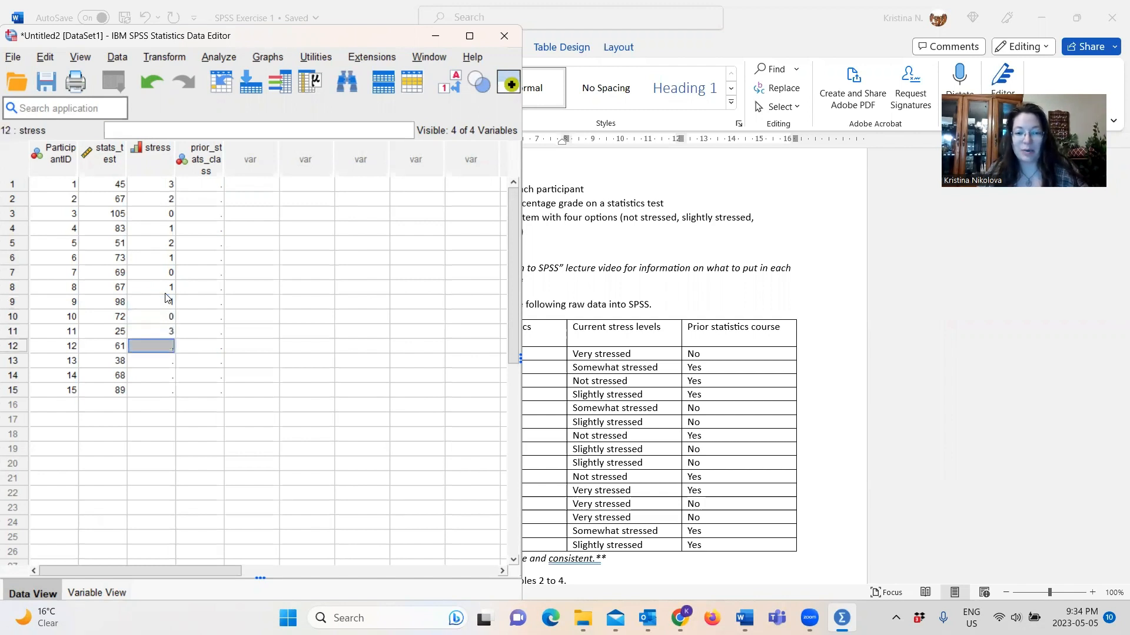
# Complete the stress column with the values 3, 3, 2 and 1 for participants 12 to 15.
pyautogui.write('3')
pyautogui.press('Return')
pyautogui.write('3')
pyautogui.press('Return')
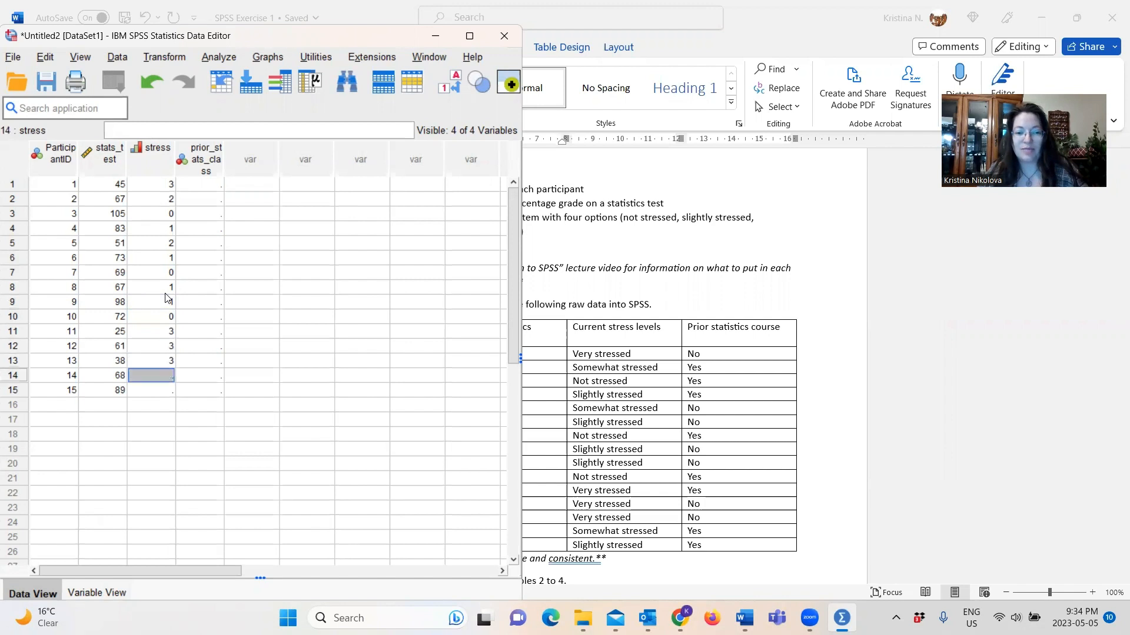
pyautogui.write('2')
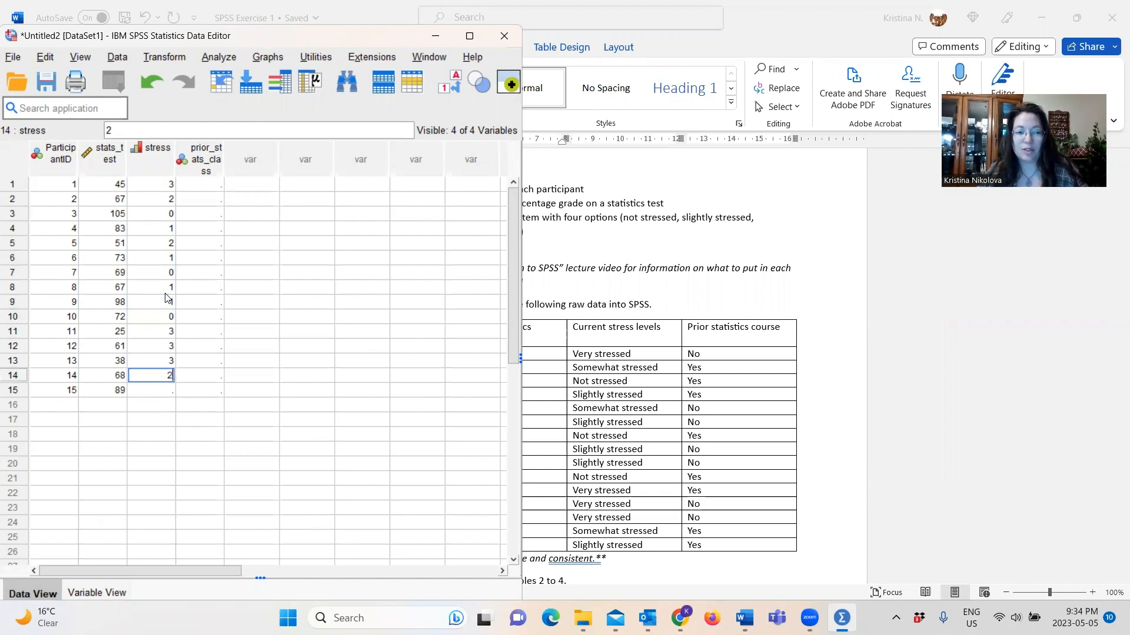
pyautogui.press('Return')
pyautogui.write('1')
pyautogui.press('Tab')
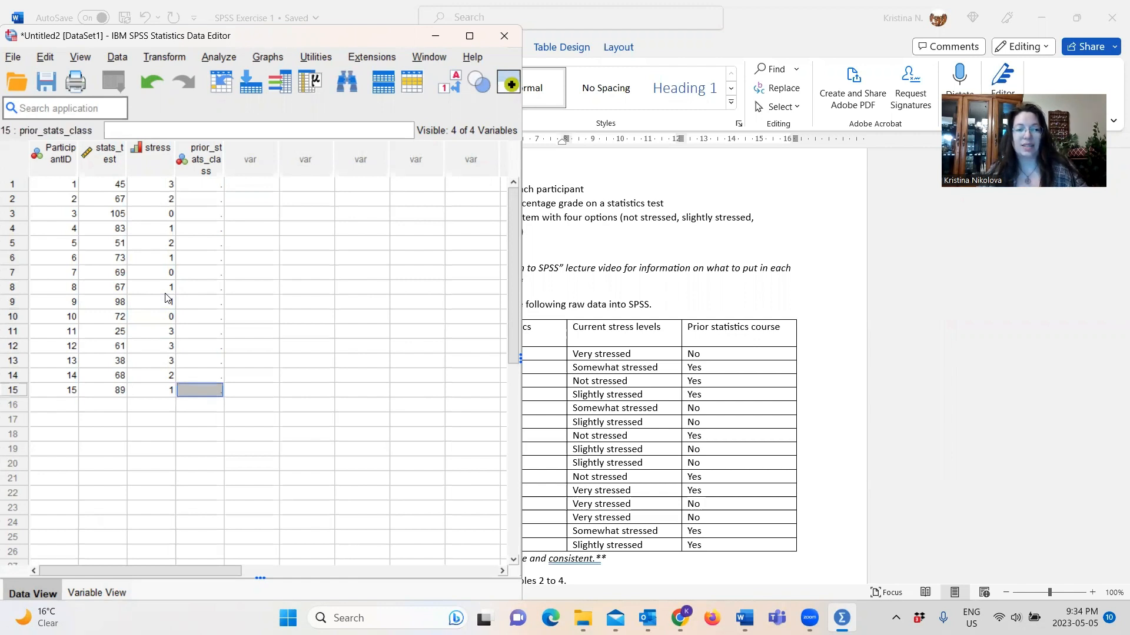
# Enter the prior_stats_class values 0, 1 and 1 for participants 1 to 3.
pyautogui.press('Up')
pyautogui.press('Up')
pyautogui.press('Up')
pyautogui.press('Up')
pyautogui.press('Up')
pyautogui.press('Up')
pyautogui.press('Up')
pyautogui.press('Up')
pyautogui.press('Up')
pyautogui.press('Up')
pyautogui.press('Up')
pyautogui.press('Up')
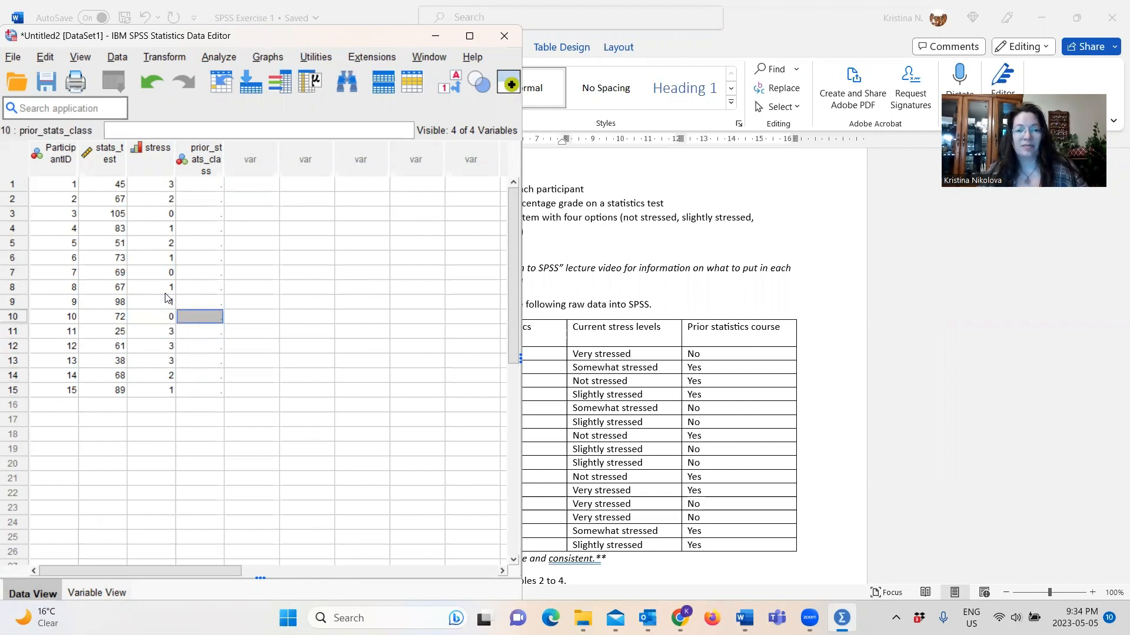
pyautogui.press('Up')
pyautogui.press('Up')
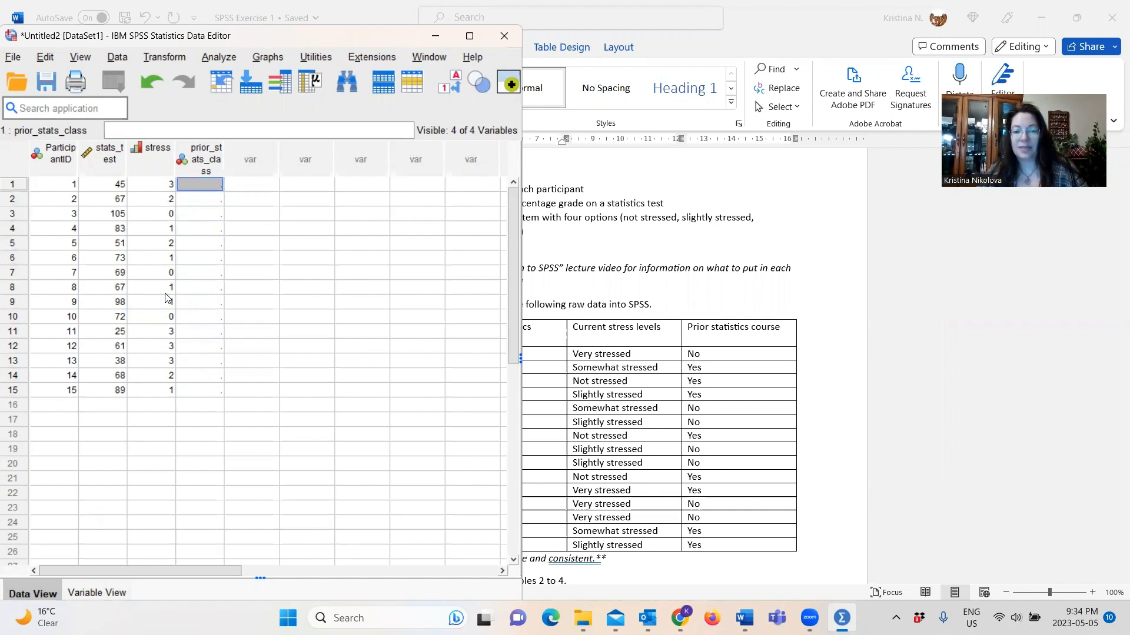
pyautogui.write('0')
pyautogui.press('Return')
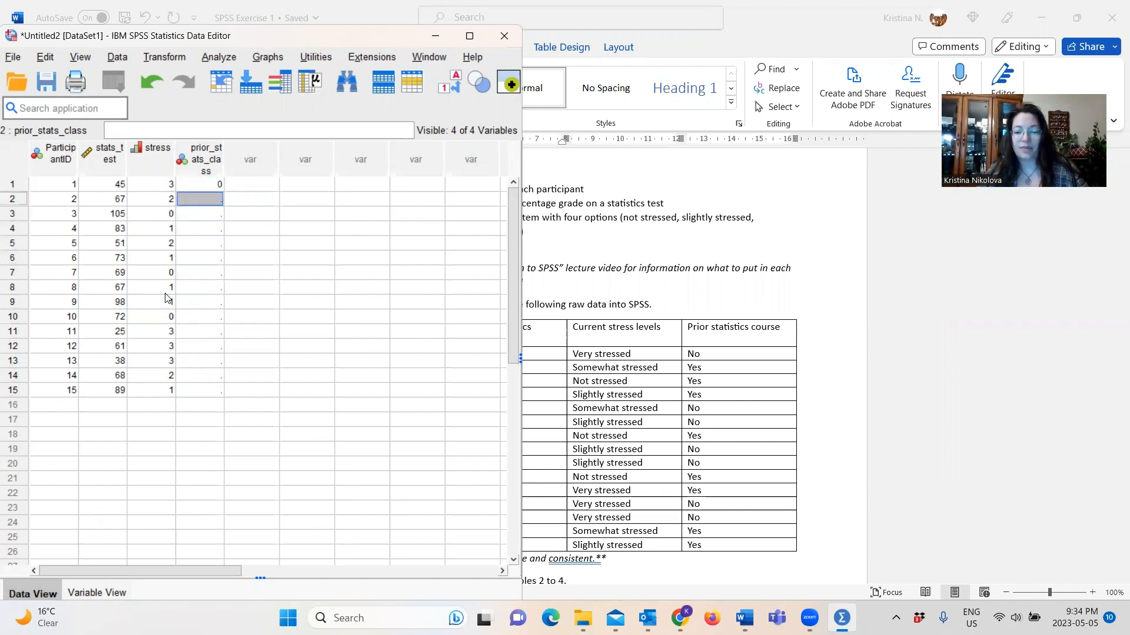
pyautogui.write('1')
pyautogui.press('Return')
pyautogui.write('1')
pyautogui.press('Return')
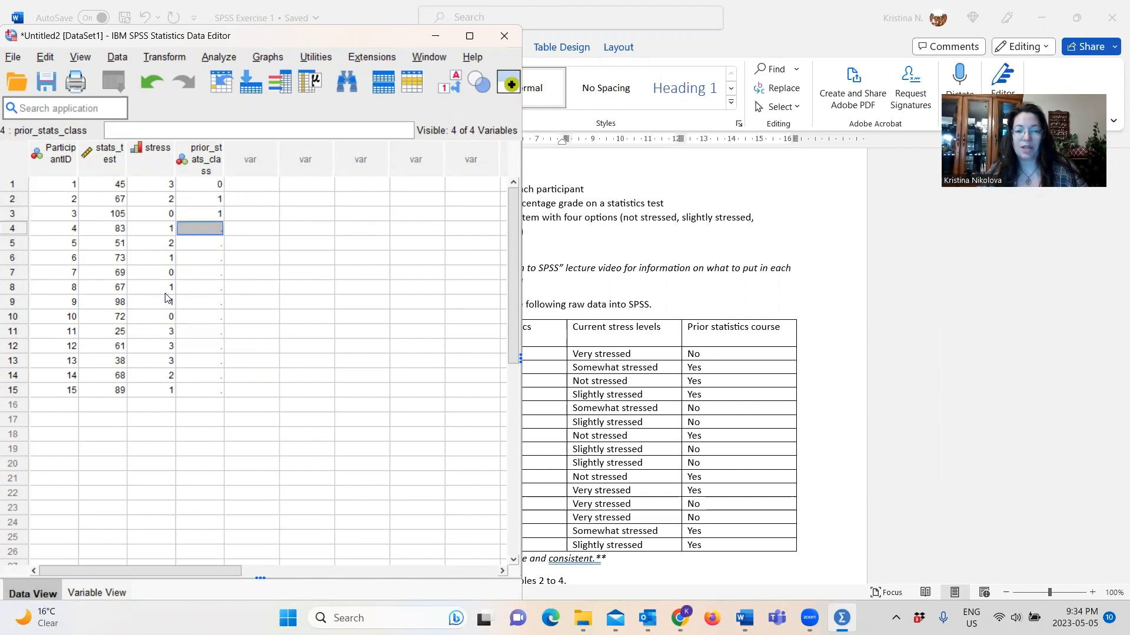
# Enter the prior_stats_class values 1, 0, 0 and 1 for participants 4 to 7.
pyautogui.write('1')
pyautogui.press('Return')
pyautogui.write('0')
pyautogui.press('Return')
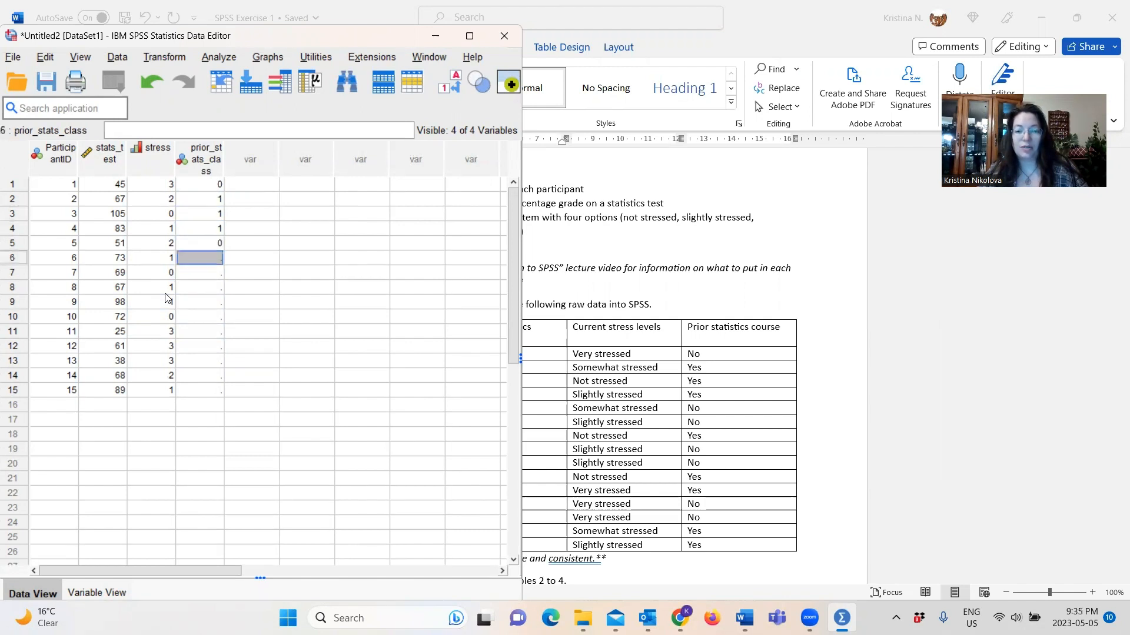
pyautogui.write('0')
pyautogui.press('Return')
pyautogui.write('1')
pyautogui.press('Return')
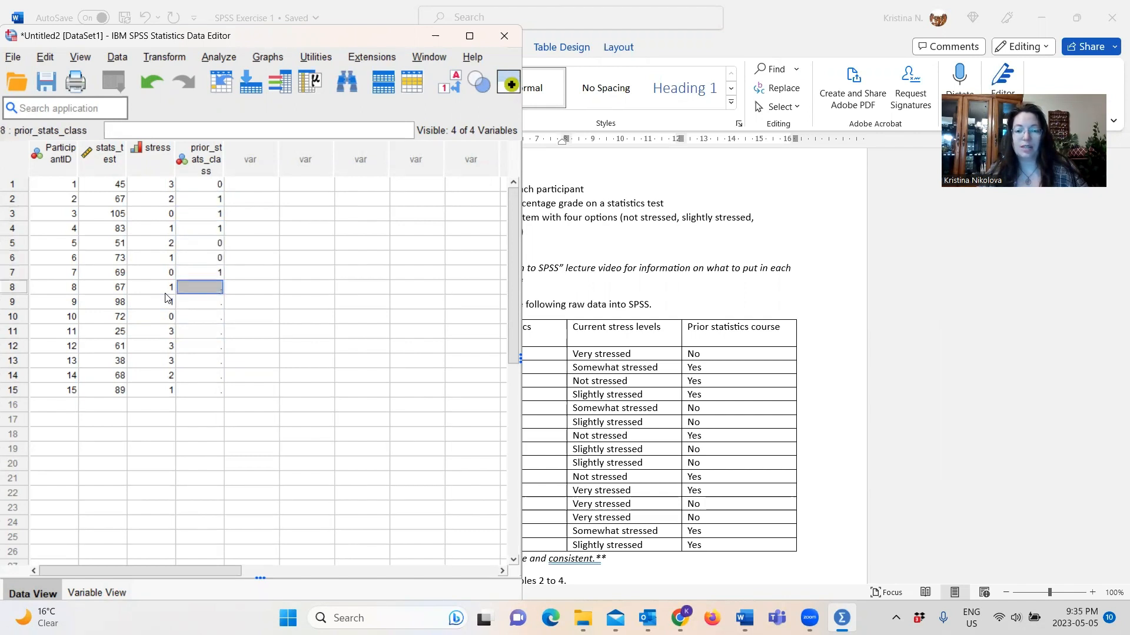
# Enter the prior_stats_class values 0, 0, 1 and 1 for participants 8 to 11.
pyautogui.write('0')
pyautogui.press('Return')
pyautogui.write('0')
pyautogui.press('Return')
pyautogui.write('1')
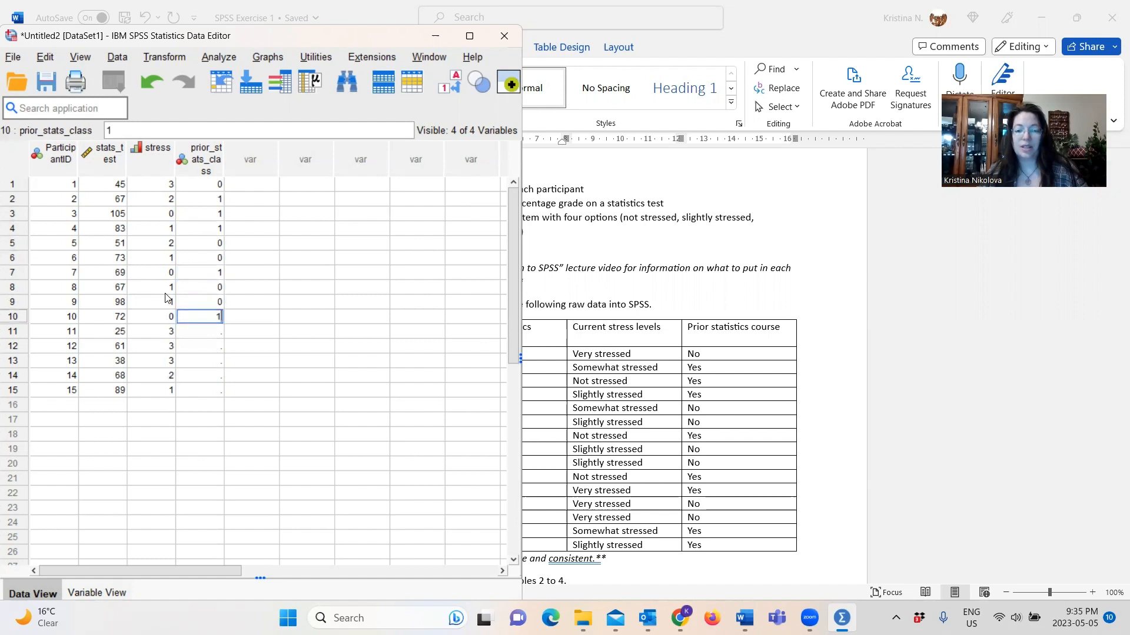
pyautogui.press('Return')
pyautogui.write('1')
pyautogui.press('Return')
# Complete the prior_stats_class column with the values 0, 0, 1 and 1 for participants 12 to 15.
pyautogui.write('0')
pyautogui.press('Return')
pyautogui.write('0')
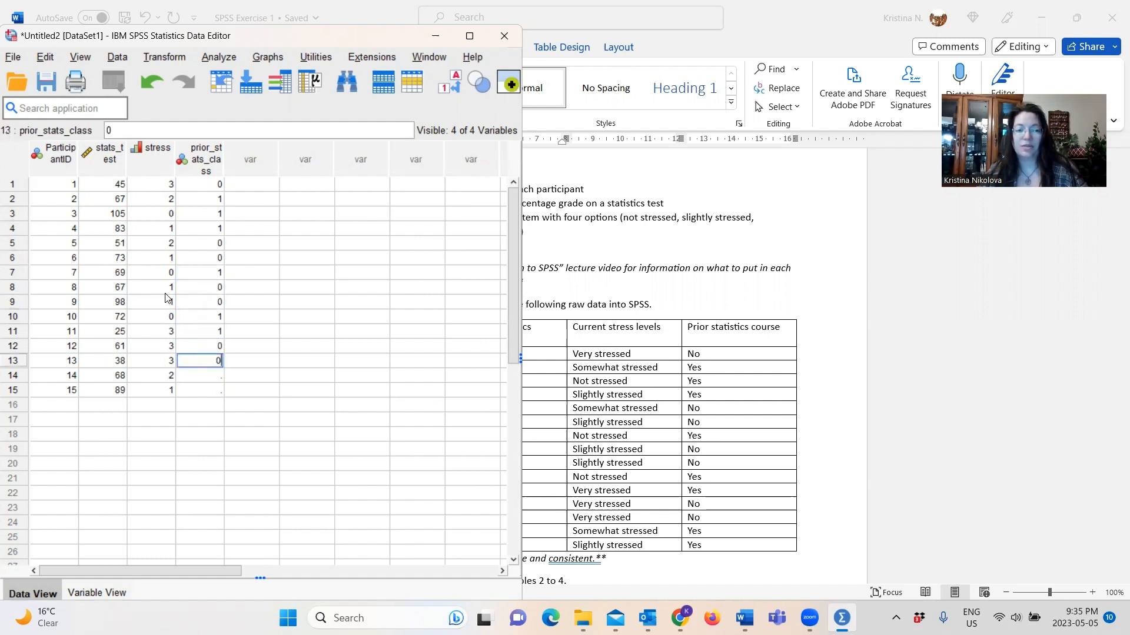
pyautogui.press('Return')
pyautogui.write('1')
pyautogui.press('Return')
pyautogui.write('1')
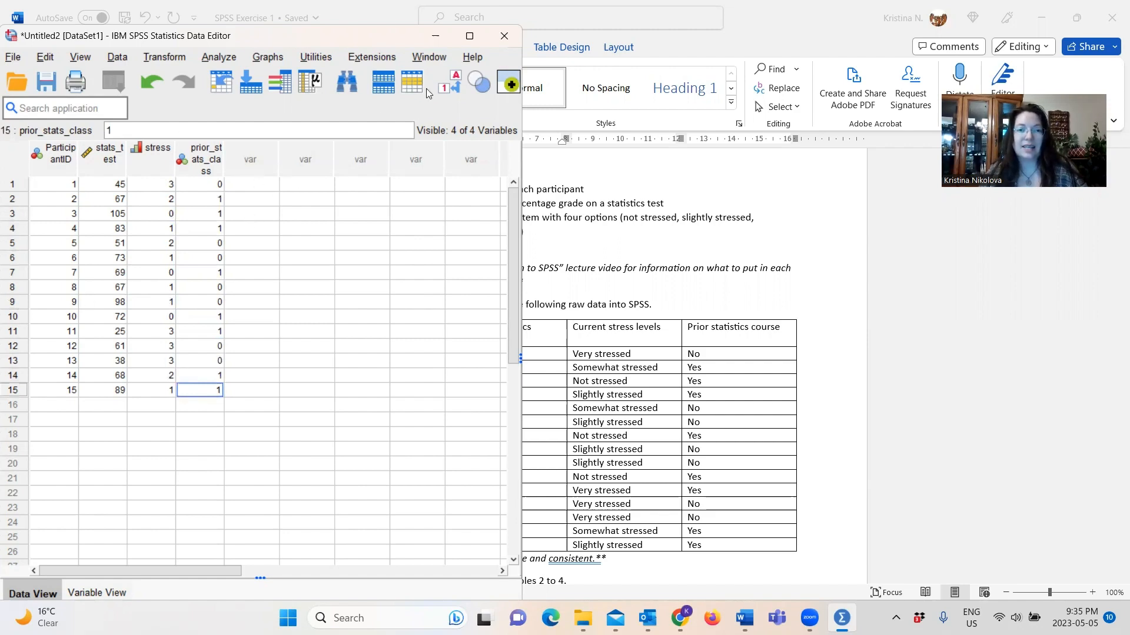
# Maximize the Data Editor window and show value labels instead of numeric codes in the data grid.
pyautogui.press('super+Up')
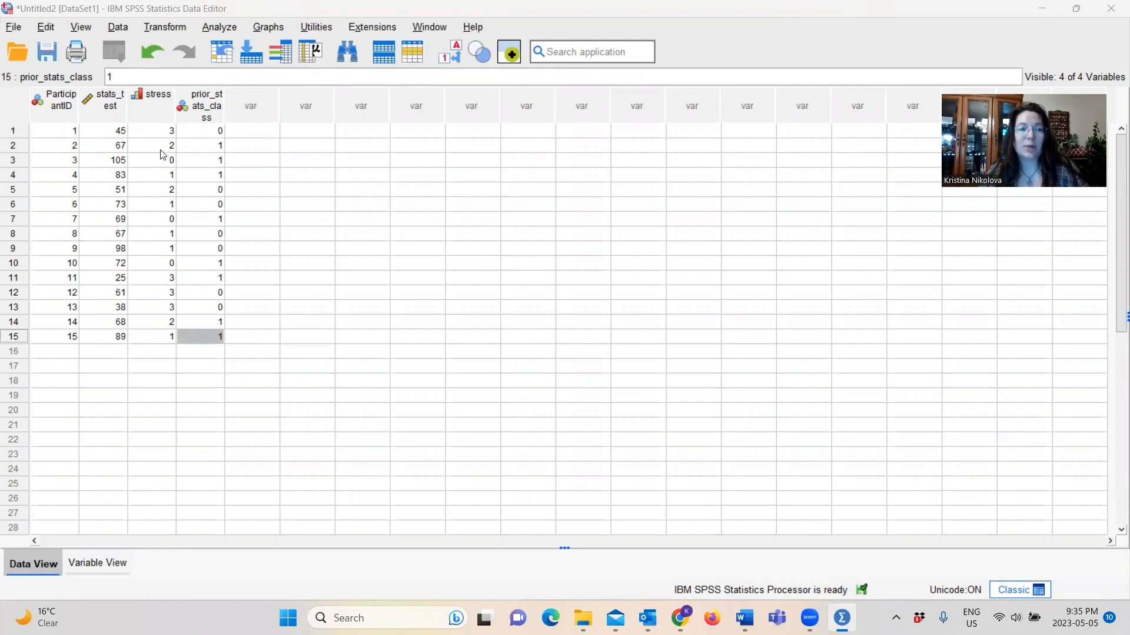
pyautogui.click(157, 130)
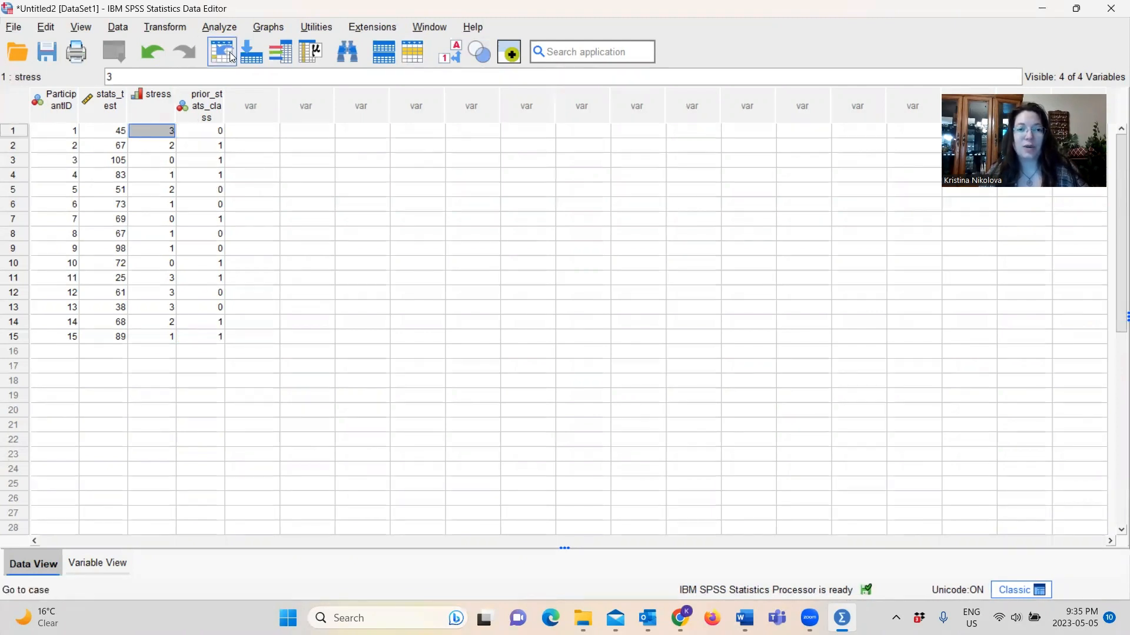
pyautogui.click(449, 62)
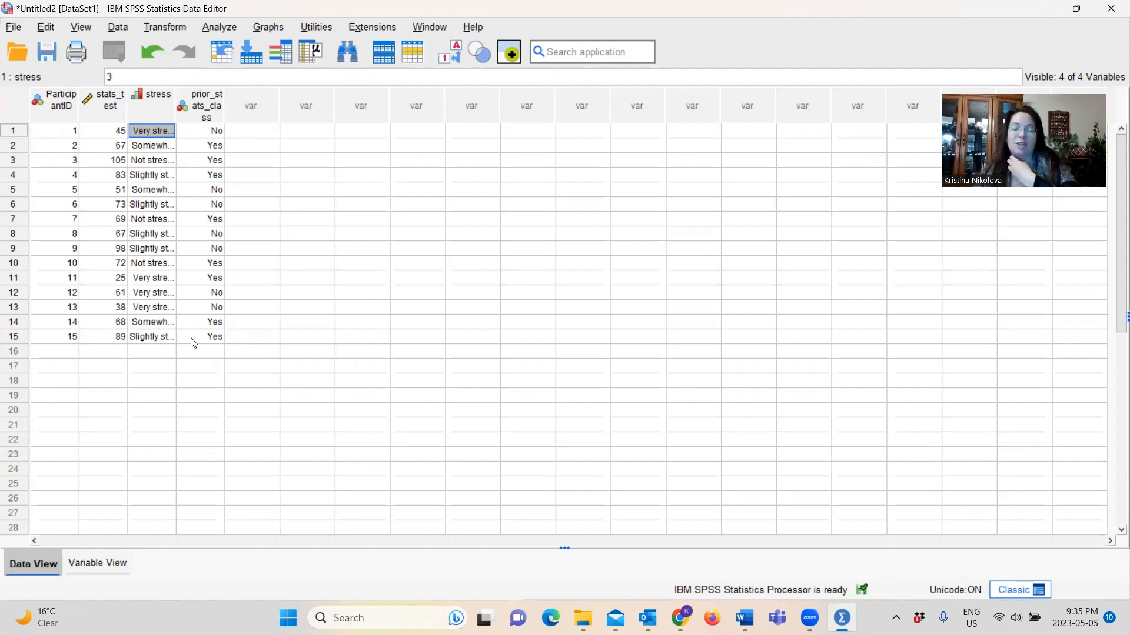
pyautogui.click(457, 61)
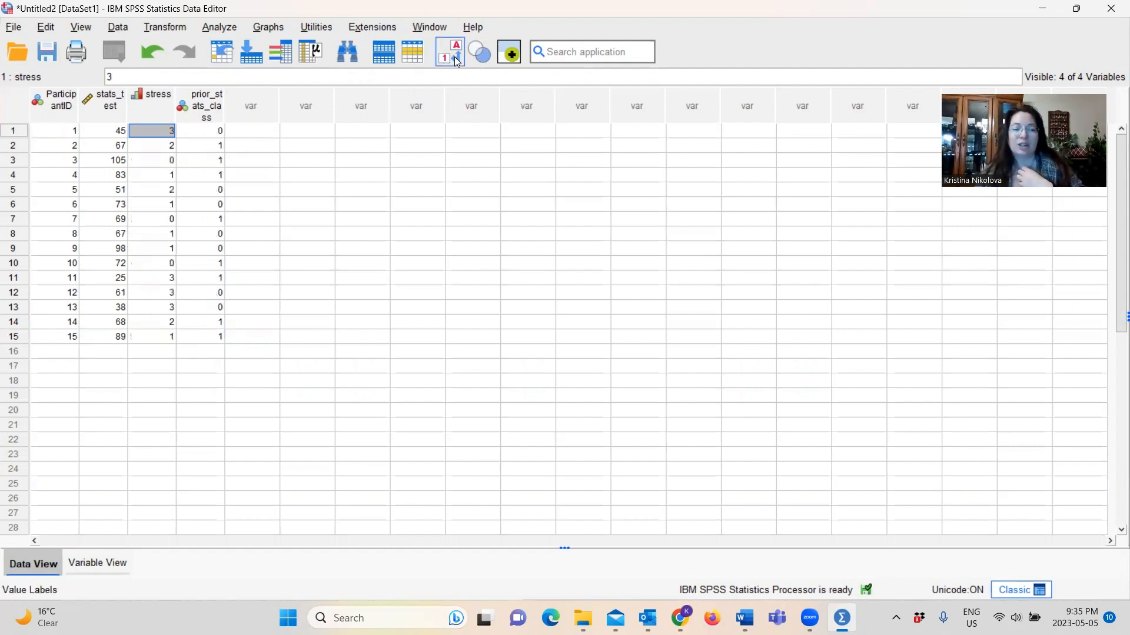
pyautogui.click(458, 61)
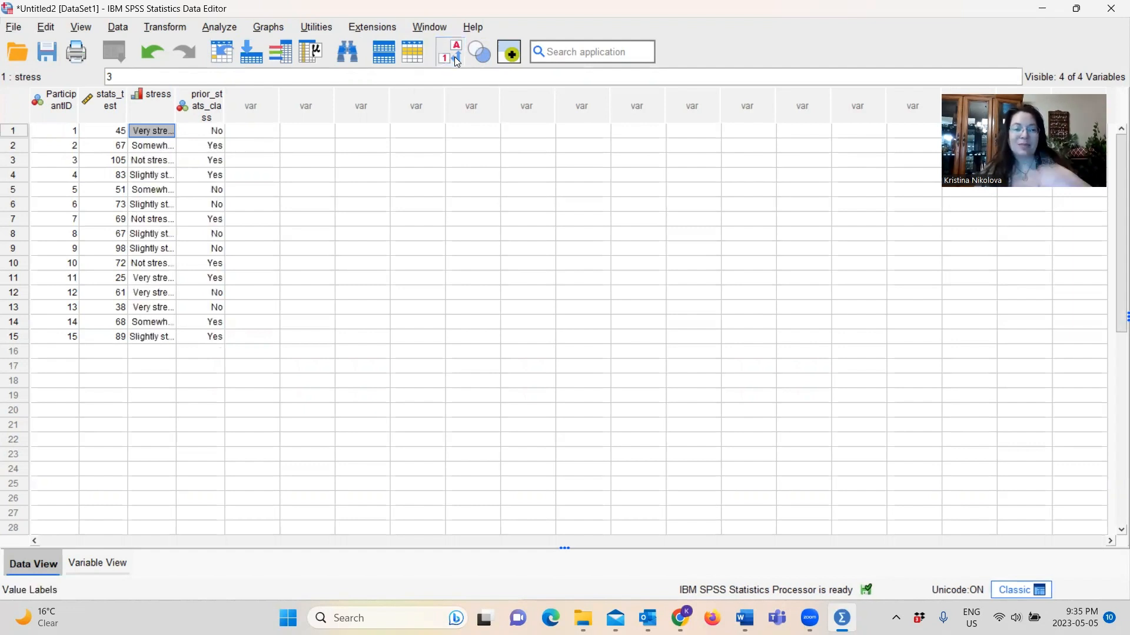
# Start saving the dataset and choose the SWRK 2000 folder inside Documents as the location.
pyautogui.click(49, 52)
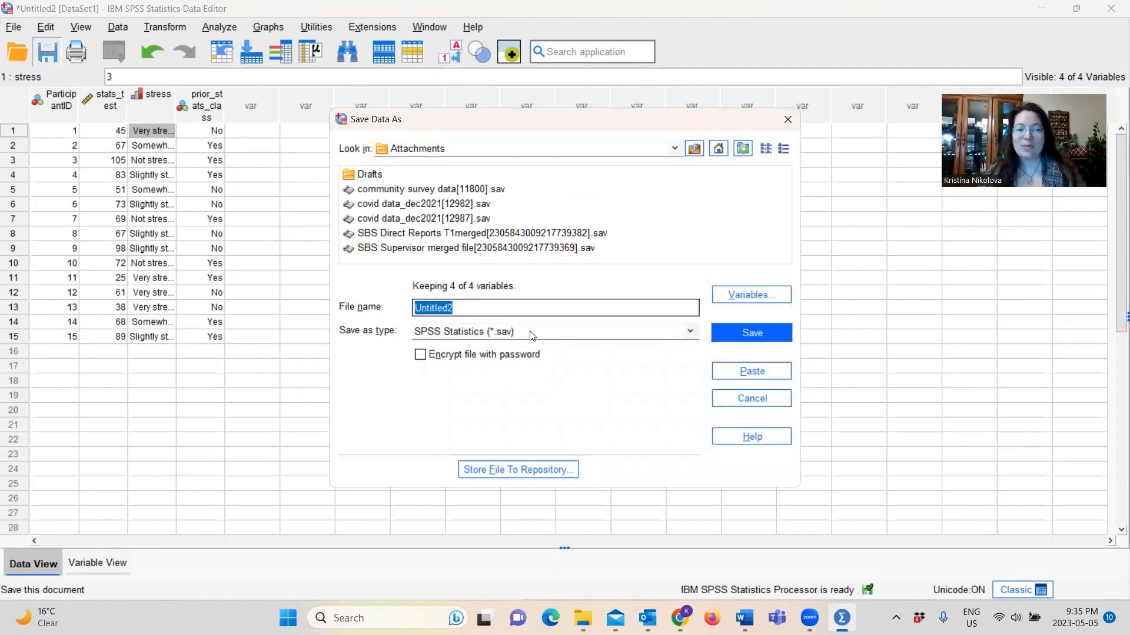
pyautogui.click(695, 150)
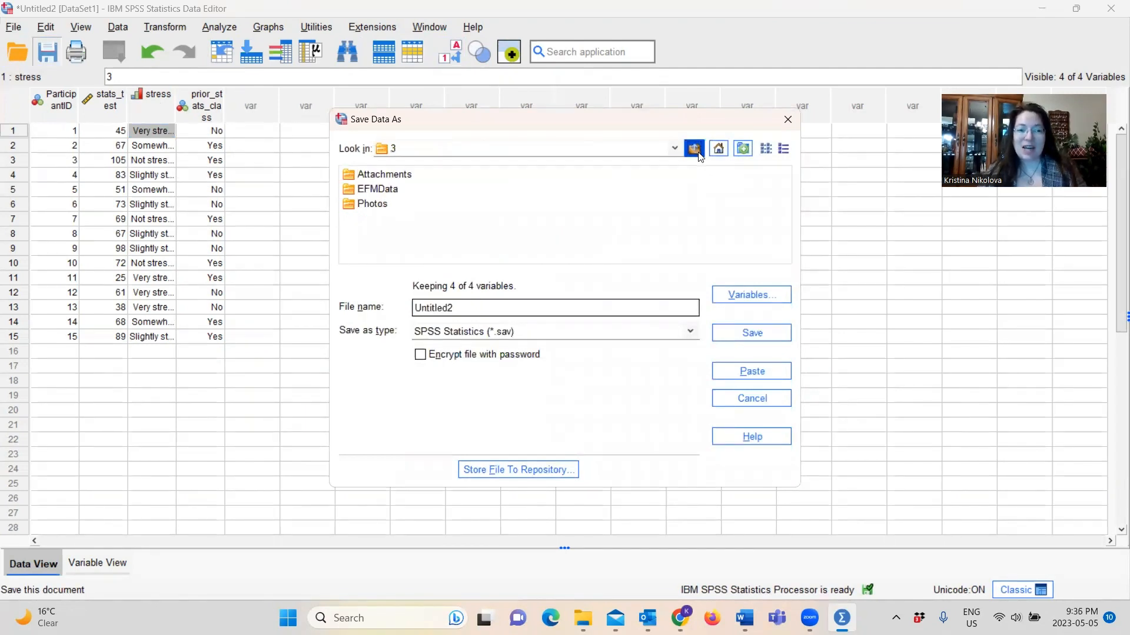
pyautogui.click(695, 150)
pyautogui.click(698, 153)
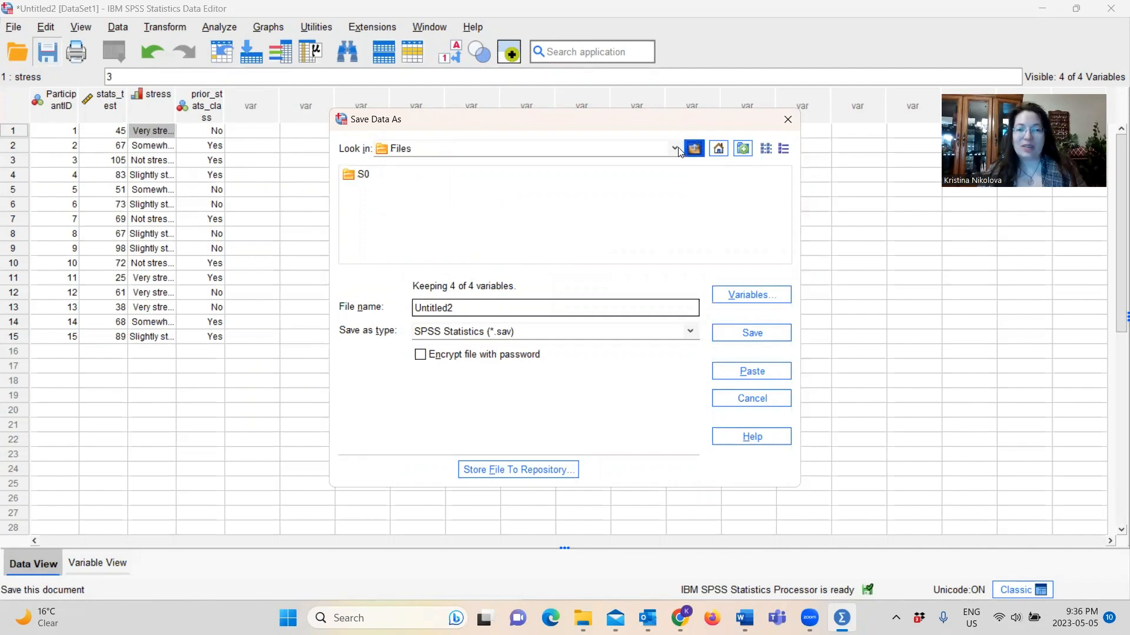
pyautogui.click(676, 150)
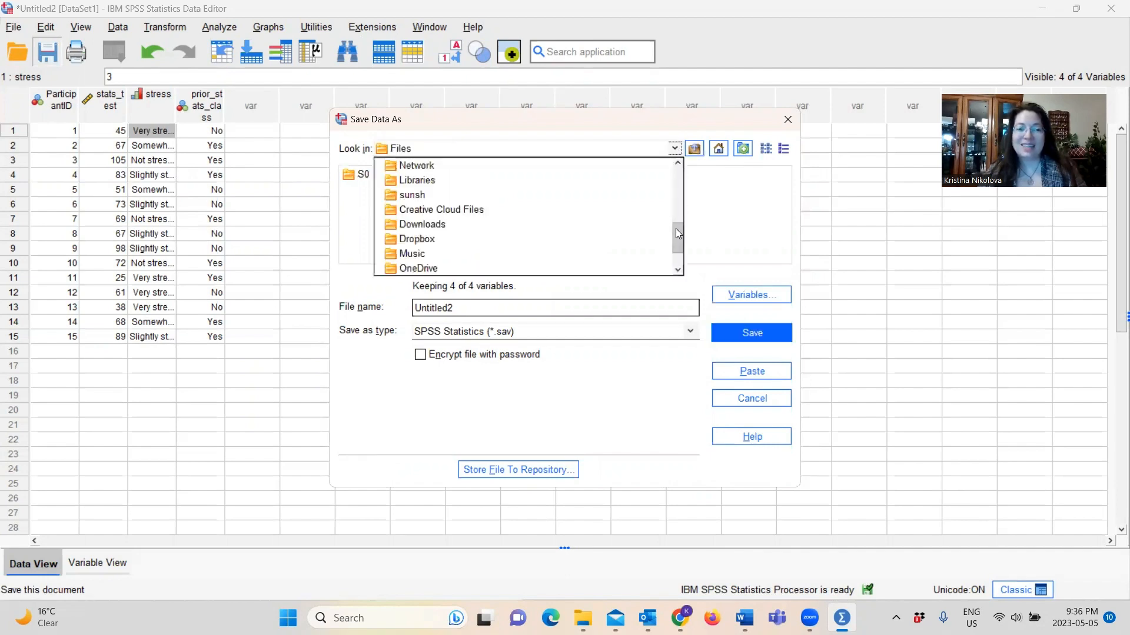
pyautogui.moveTo(678, 233); pyautogui.dragTo(674, 162)
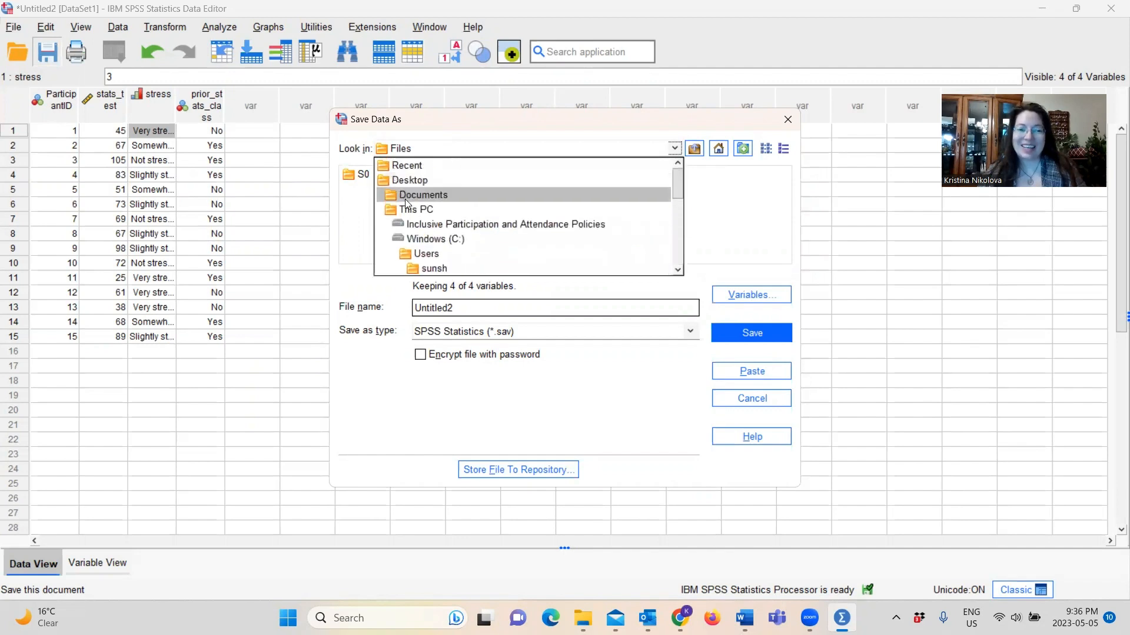
pyautogui.click(406, 202)
pyautogui.doubleClick(405, 200)
pyautogui.click(696, 149)
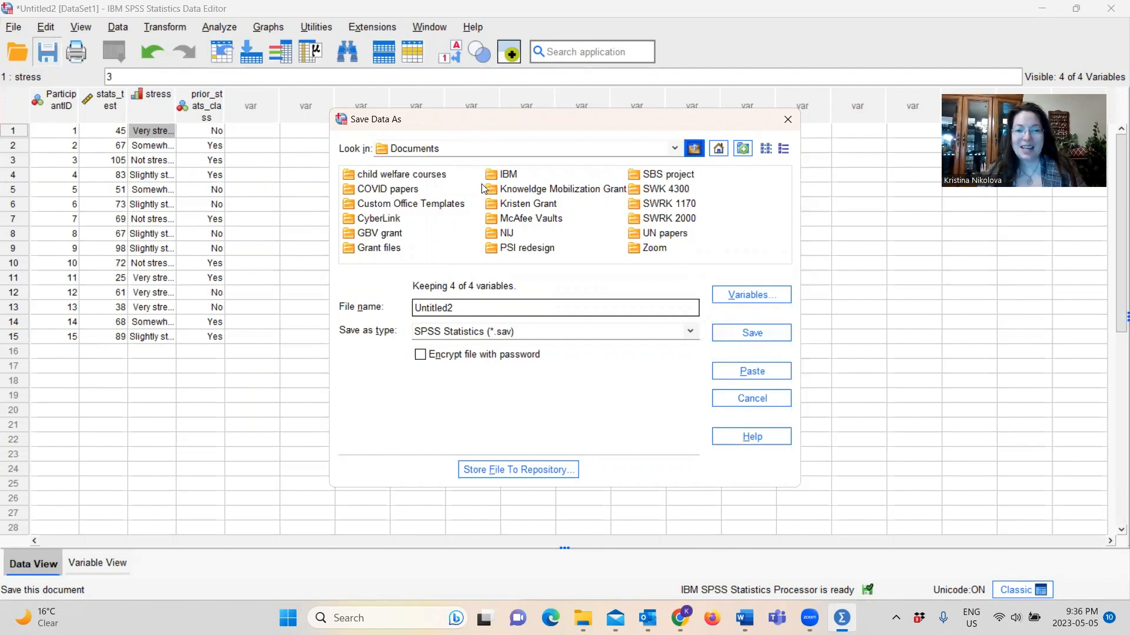
pyautogui.doubleClick(692, 219)
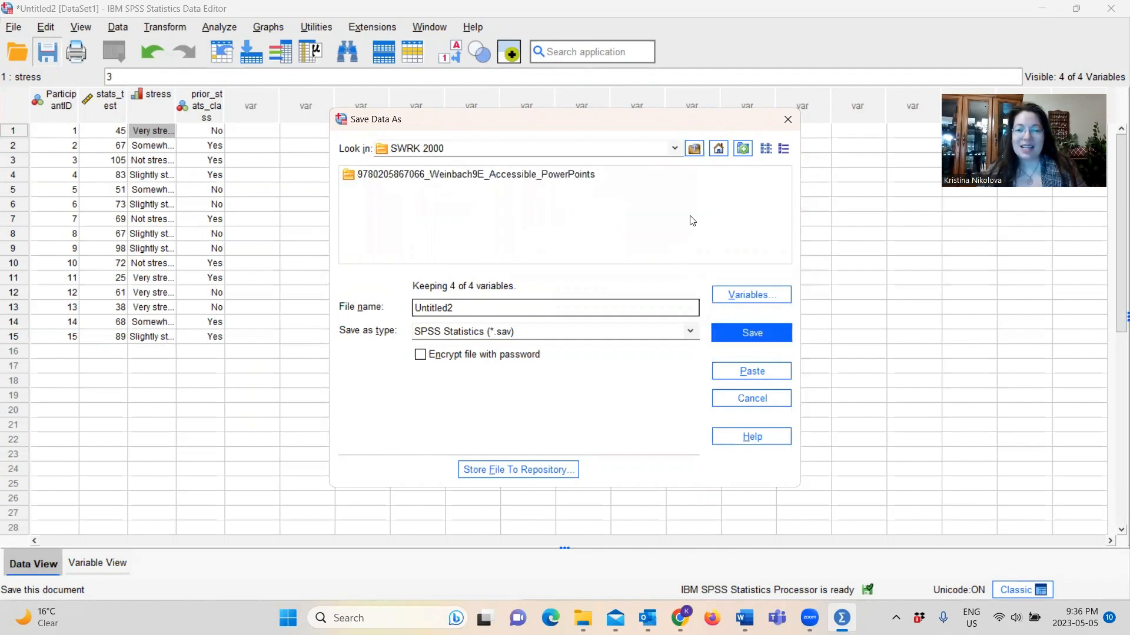
# Name the data file SPSS Exercise 1 and save it in SPSS Statistics (*.sav) format.
pyautogui.doubleClick(502, 301)
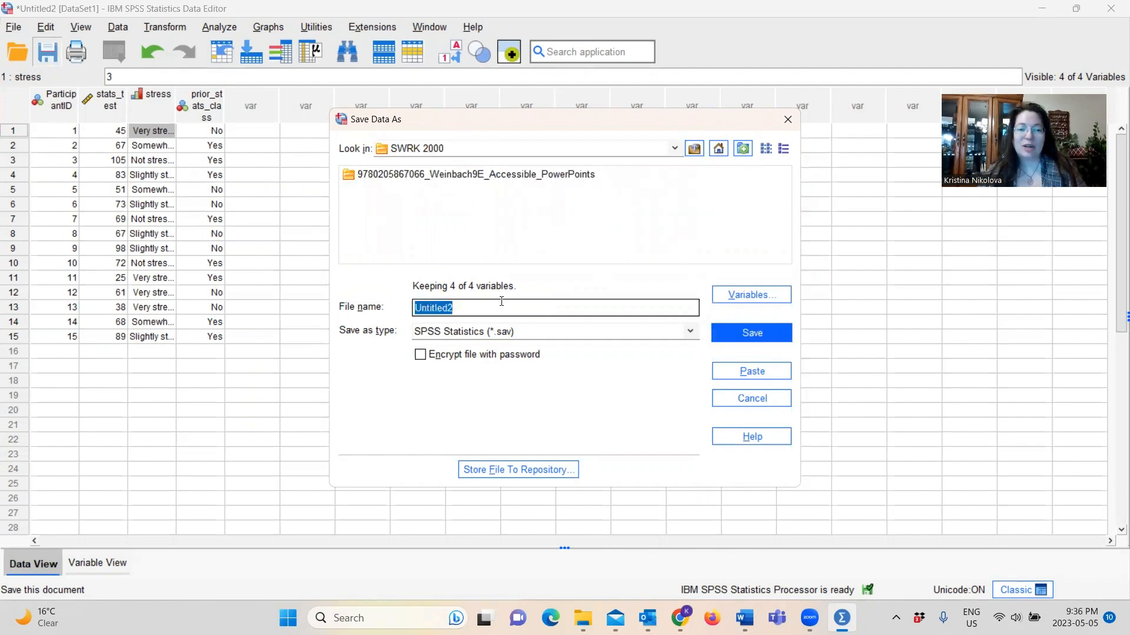
pyautogui.write('SPSS Exercise 1')
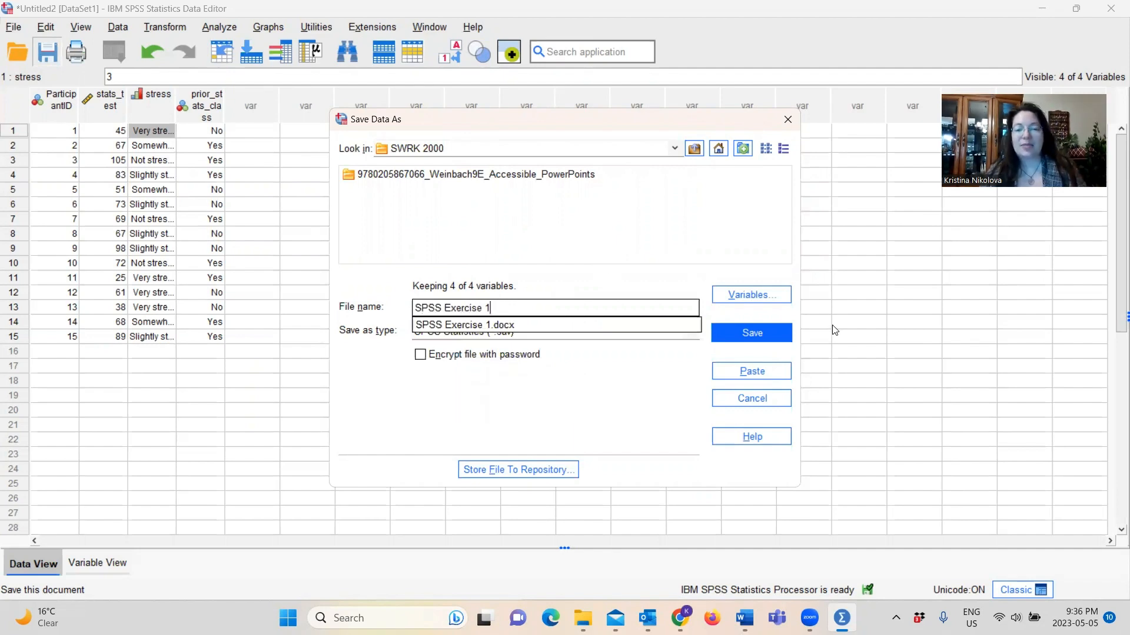
pyautogui.click(775, 331)
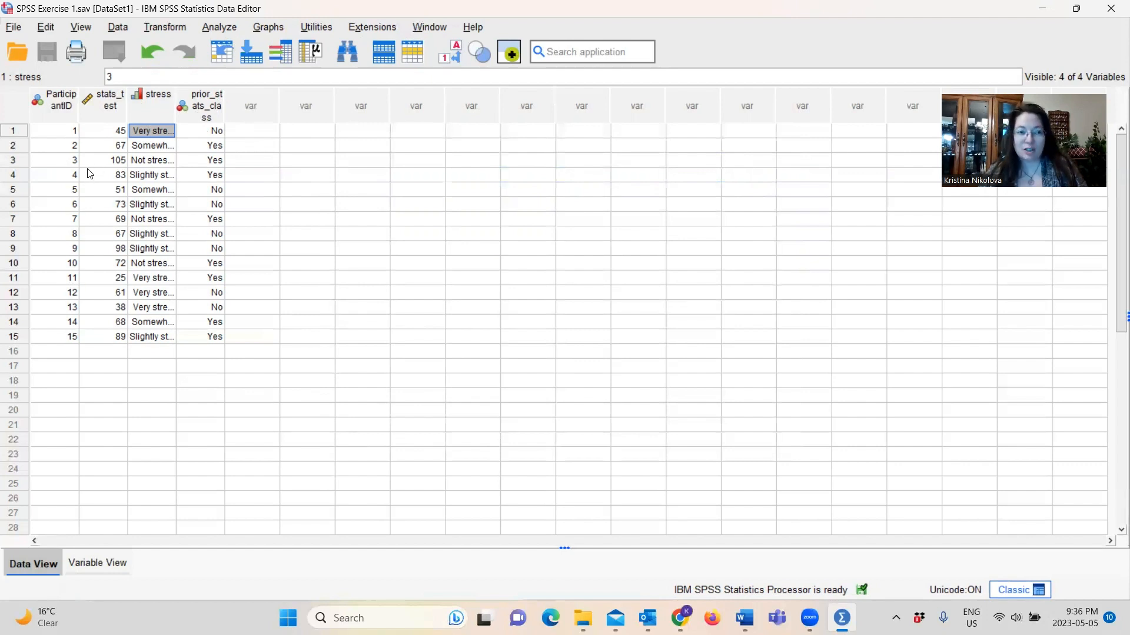
# Start a Frequencies analysis and add the percentage score variable to the variables to analyze.
pyautogui.click(219, 28)
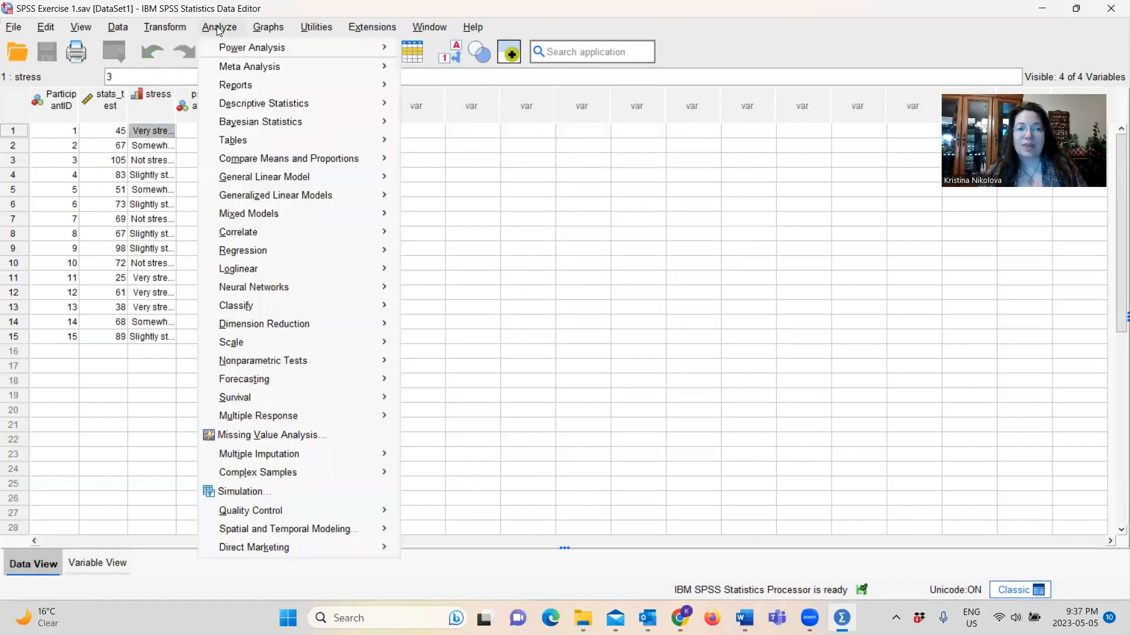
pyautogui.moveTo(316, 109)
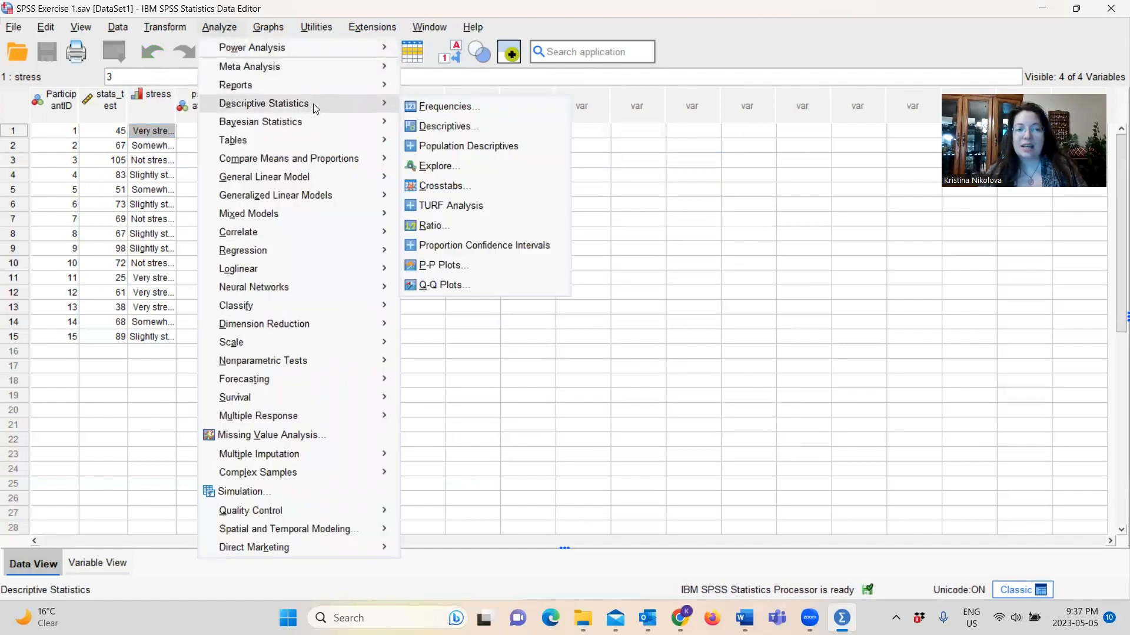
pyautogui.click(449, 112)
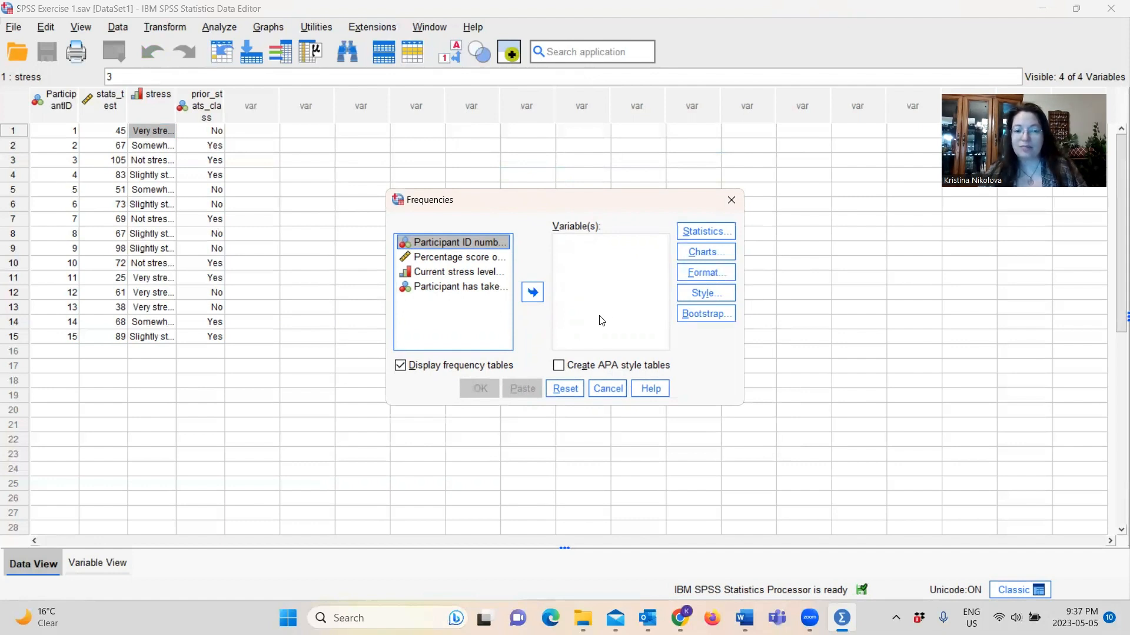
pyautogui.click(475, 259)
pyautogui.click(535, 300)
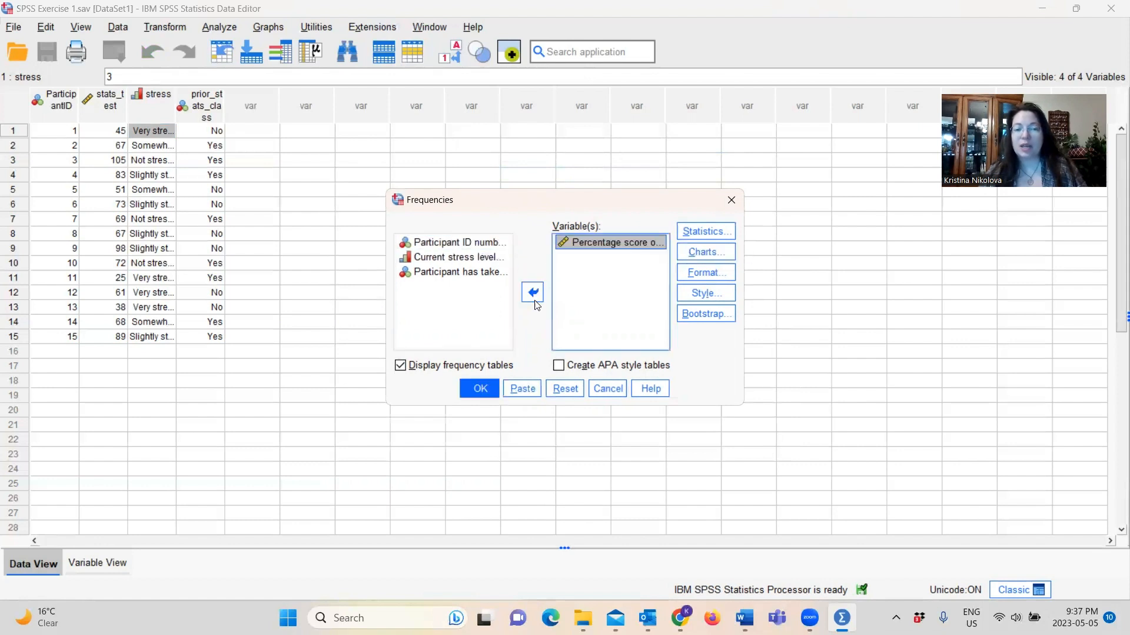
# Add the current stress level and prior statistics class variables to the Frequencies analysis.
pyautogui.click(470, 260)
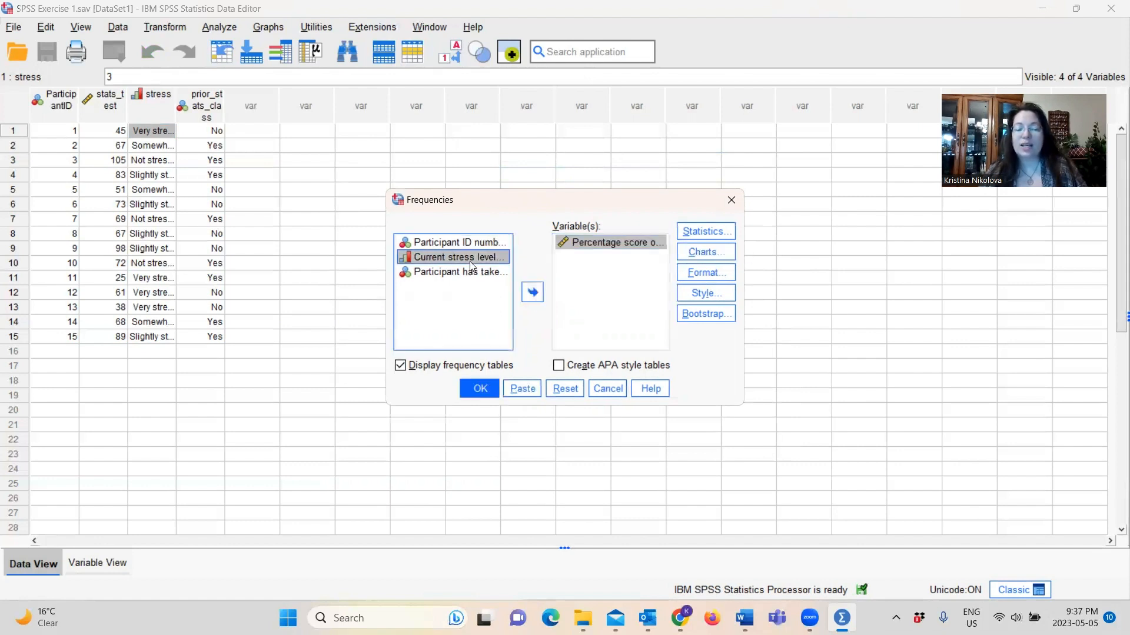
pyautogui.click(533, 293)
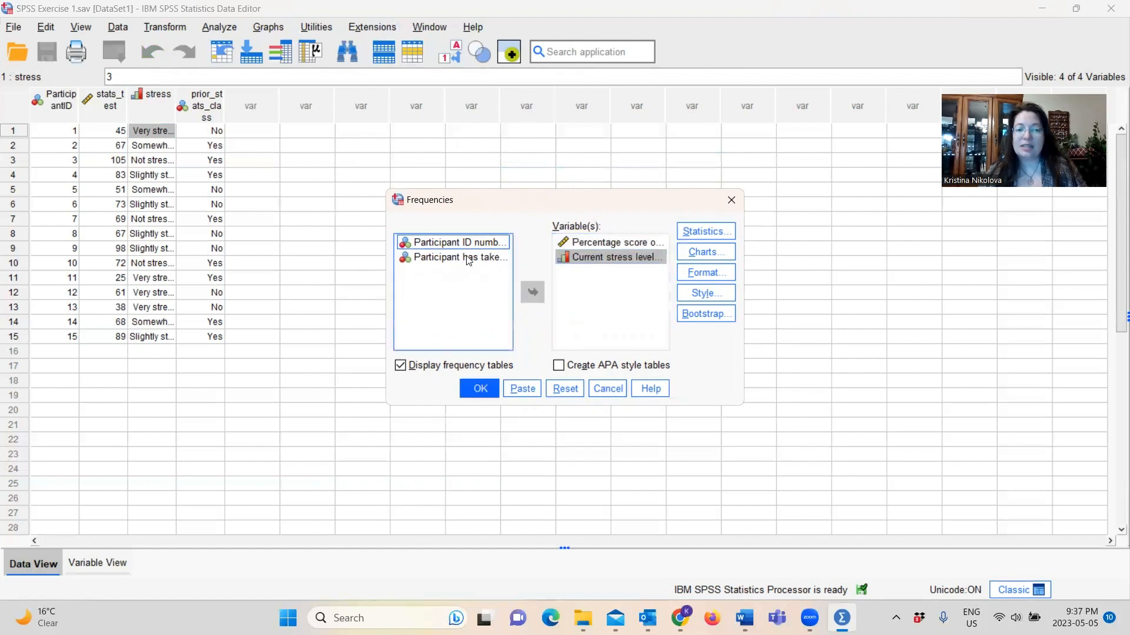
pyautogui.click(469, 260)
pyautogui.click(533, 293)
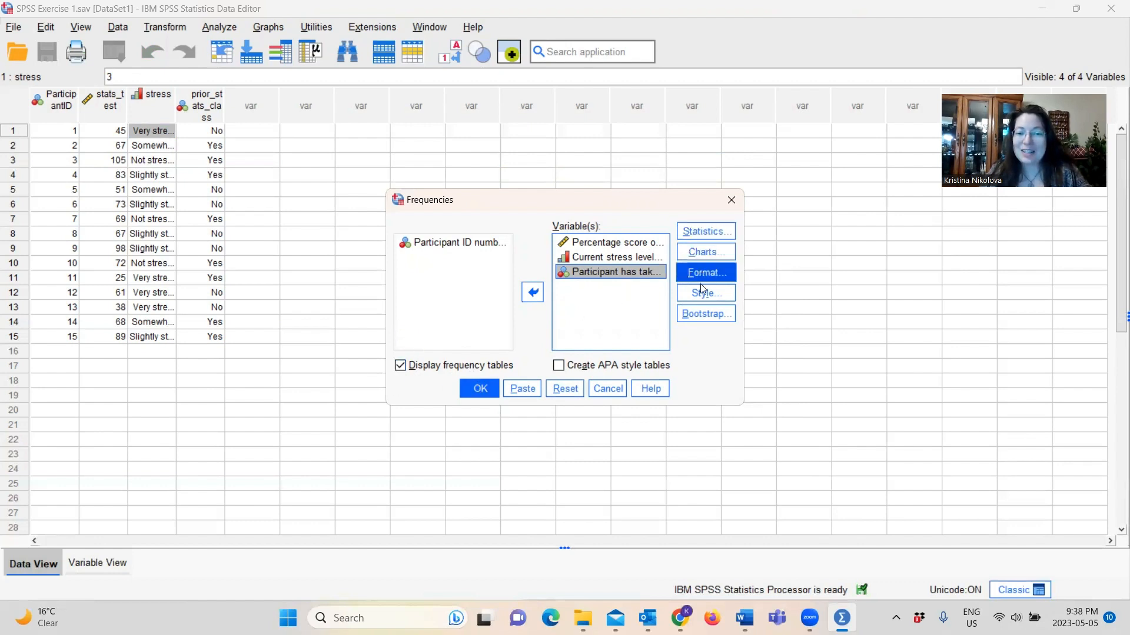
# Review the statistics and chart type options of the Frequencies analysis, cancelling out of both without choosing any.
pyautogui.click(713, 234)
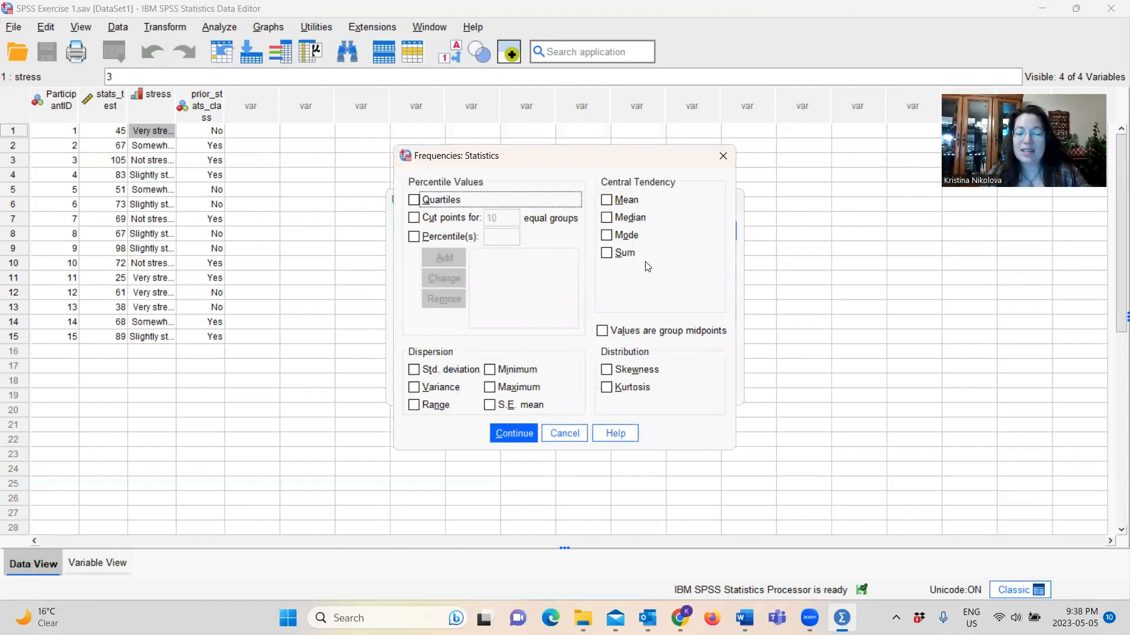
pyautogui.click(564, 433)
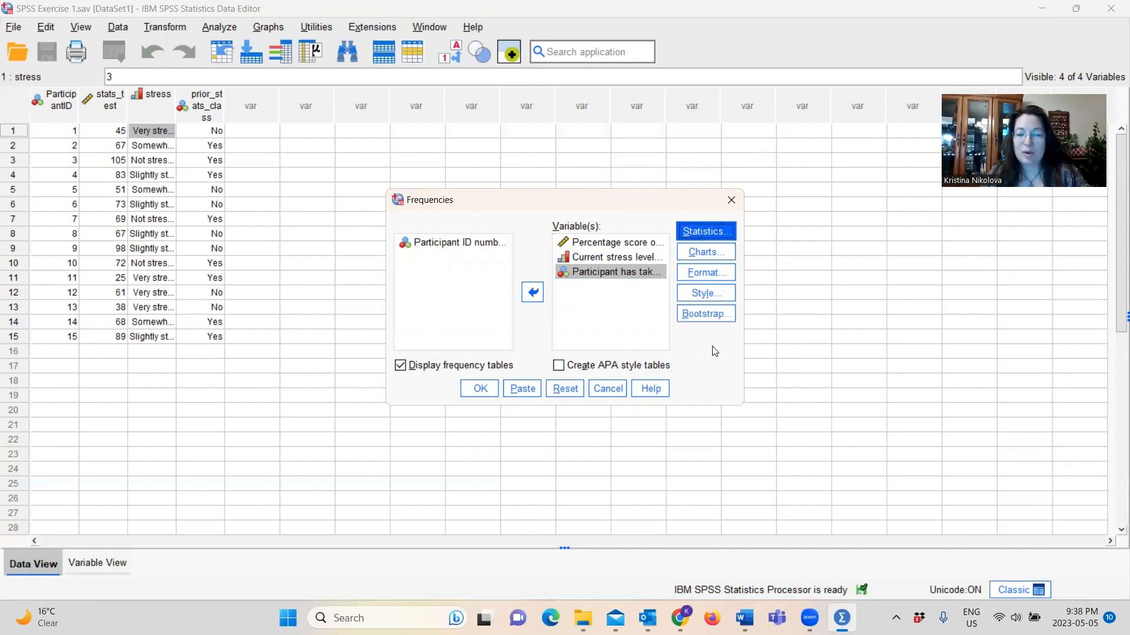
pyautogui.click(704, 253)
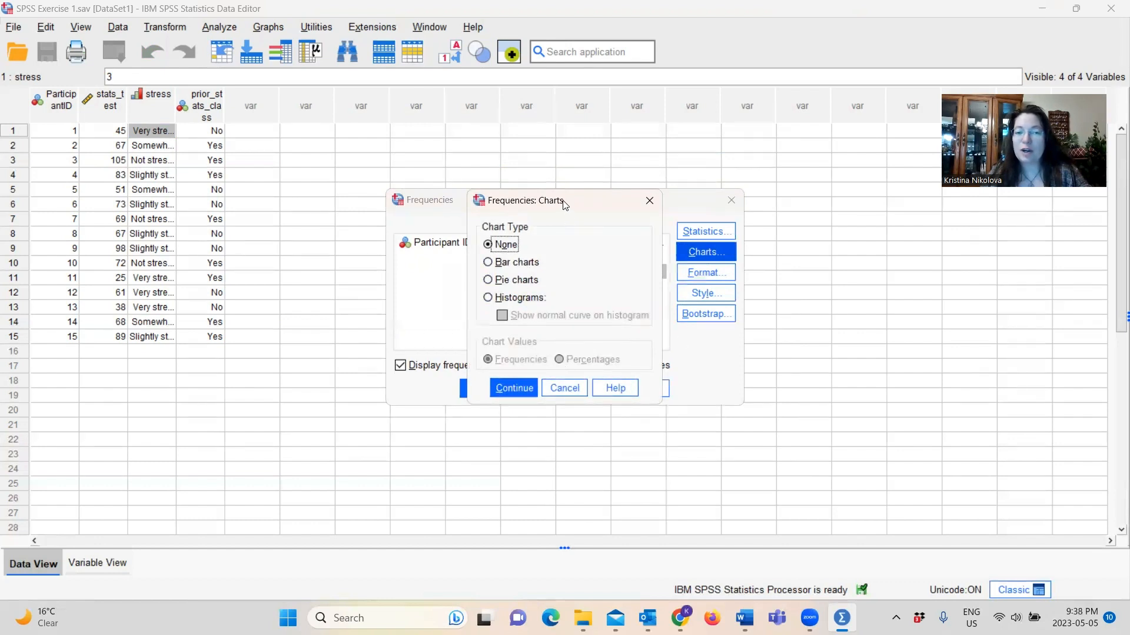
pyautogui.moveTo(551, 205); pyautogui.dragTo(406, 200)
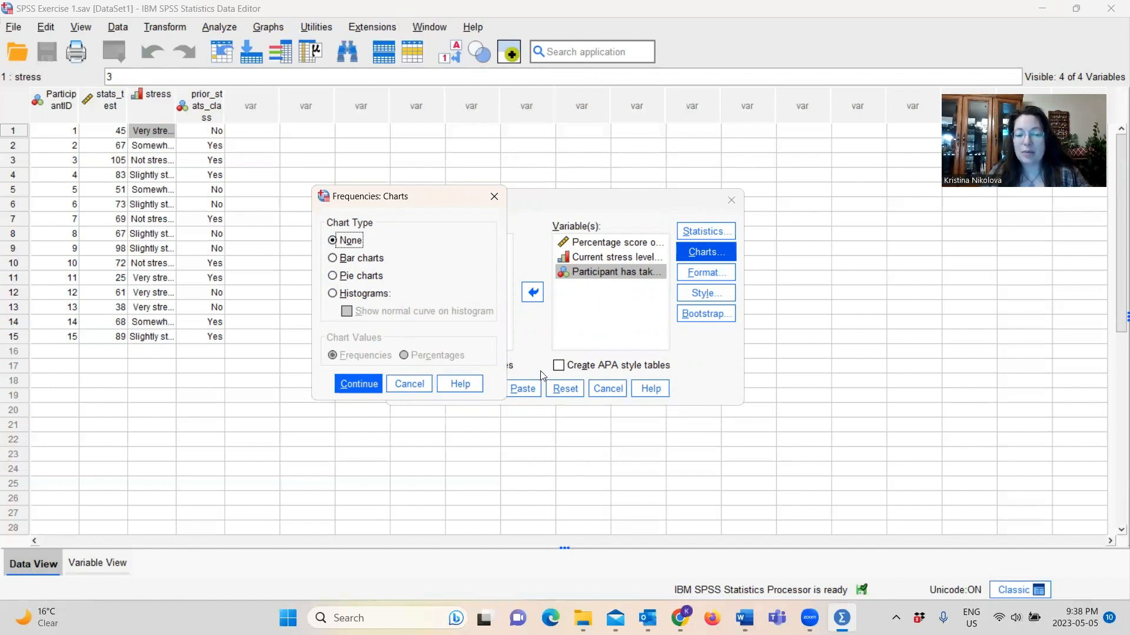
pyautogui.click(418, 386)
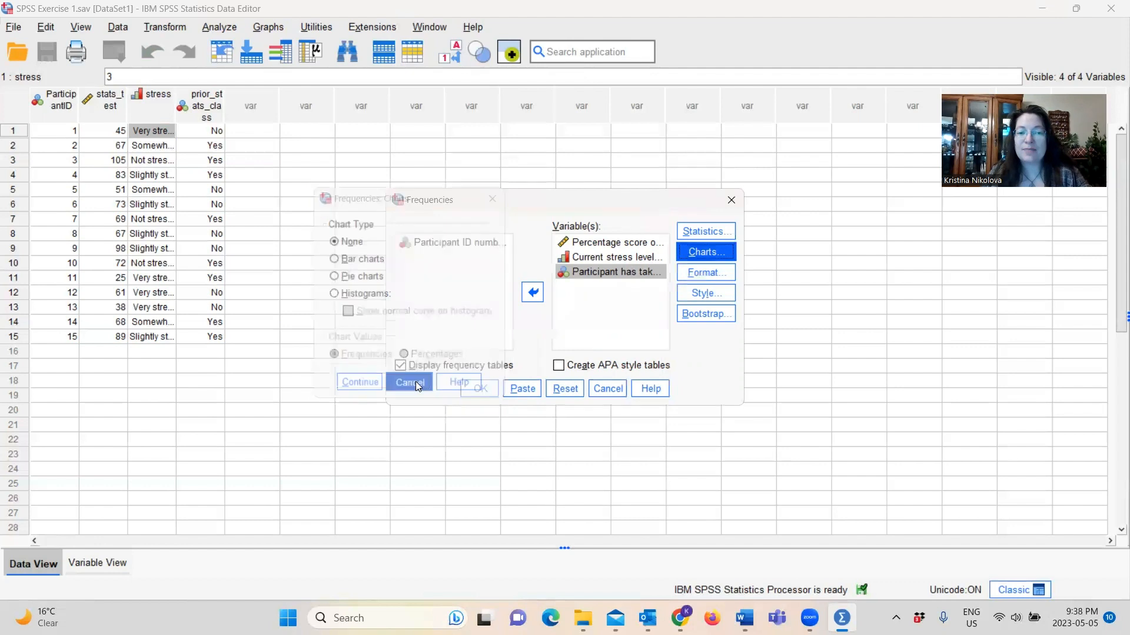
# Remove the current stress level and prior statistics class variables from the Frequencies analysis.
pyautogui.click(619, 259)
pyautogui.click(533, 293)
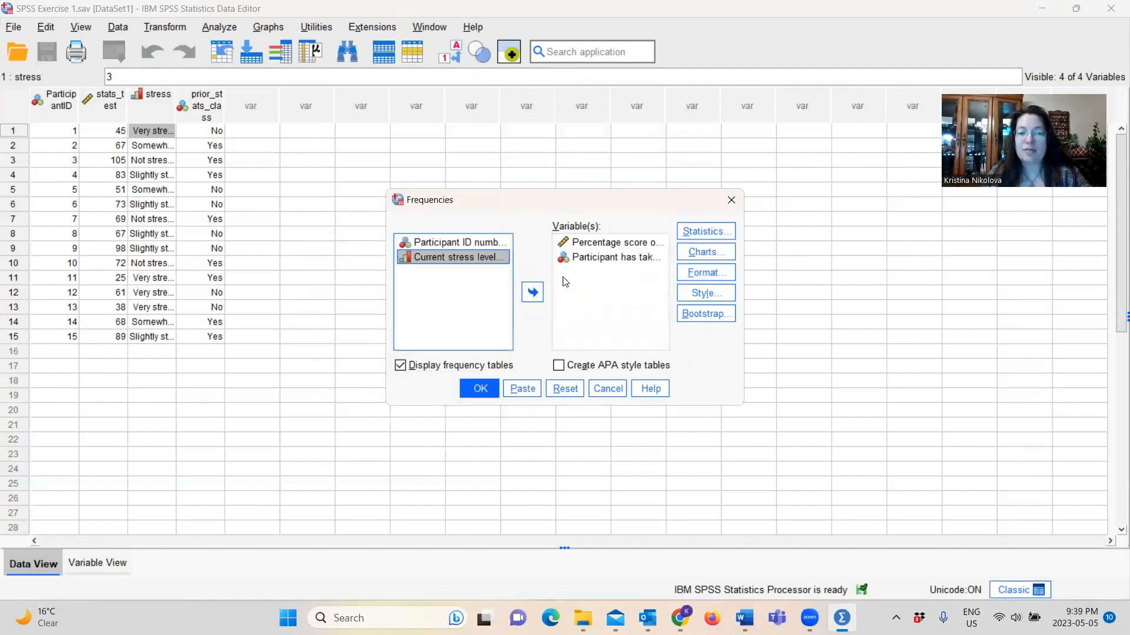
pyautogui.click(604, 259)
pyautogui.click(536, 291)
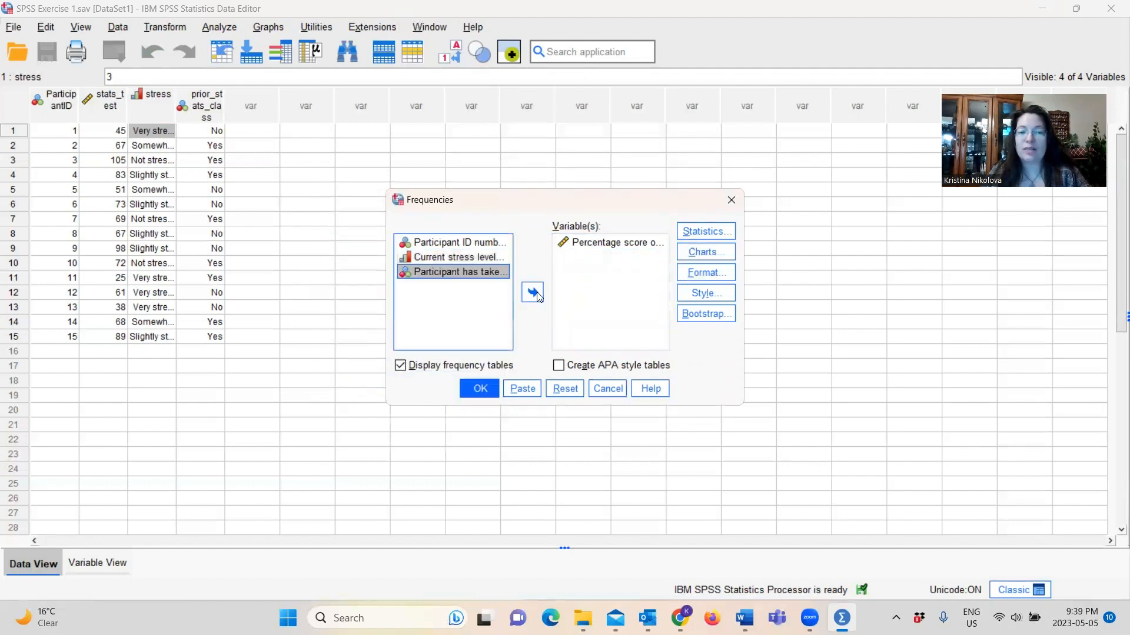
# Set the Frequencies chart type to histograms with the normal curve shown on the histogram.
pyautogui.click(719, 250)
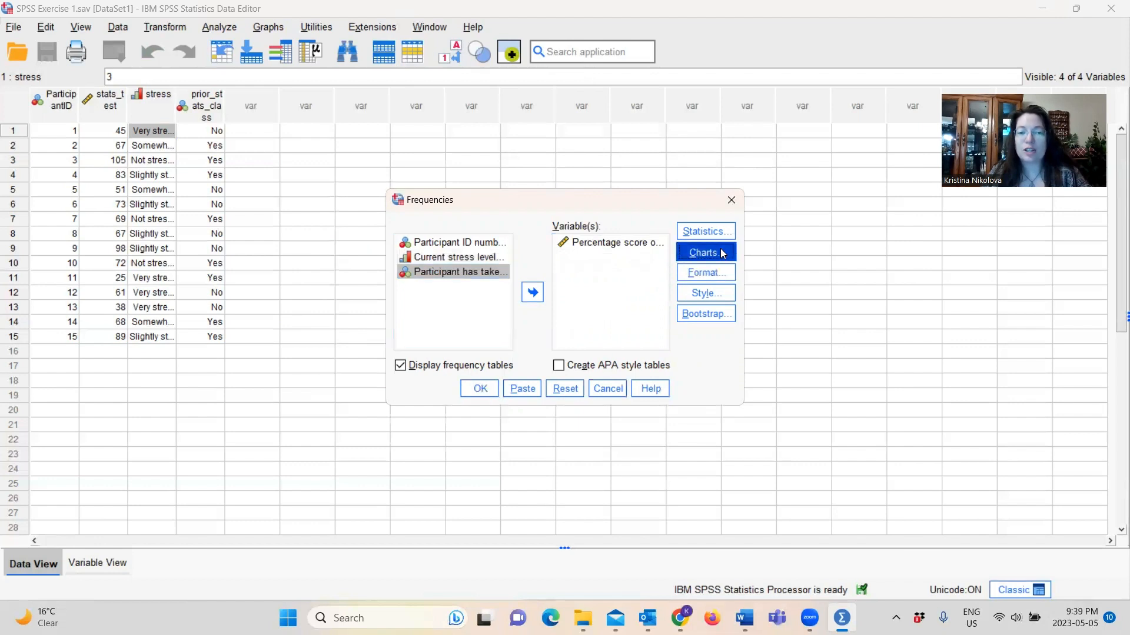
pyautogui.click(532, 297)
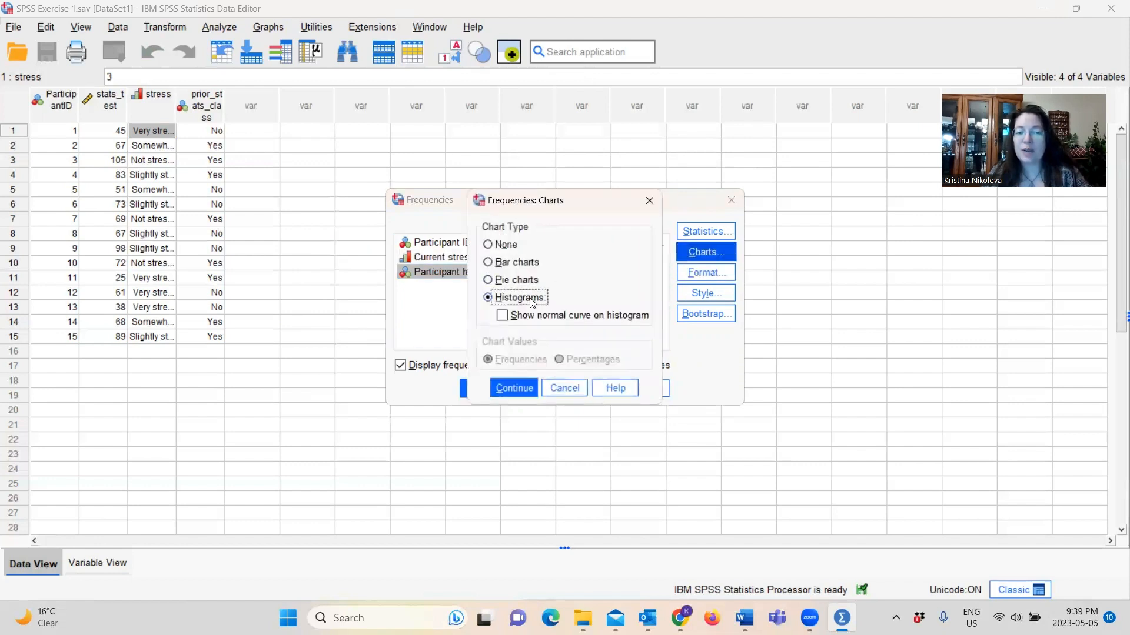
pyautogui.moveTo(570, 200); pyautogui.dragTo(444, 204)
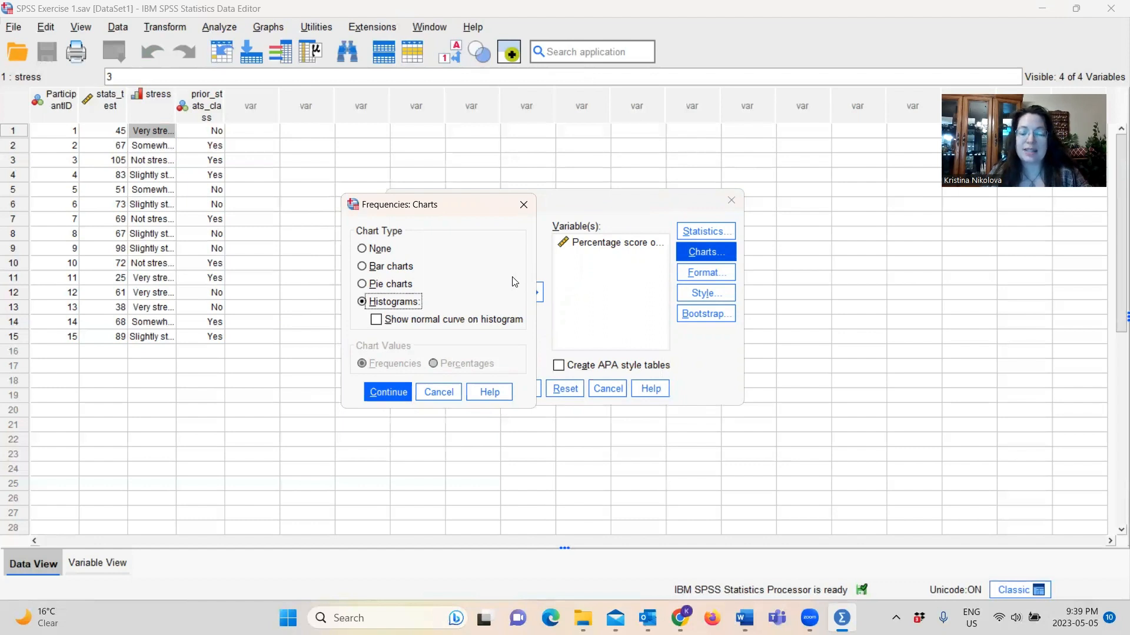
pyautogui.click(376, 319)
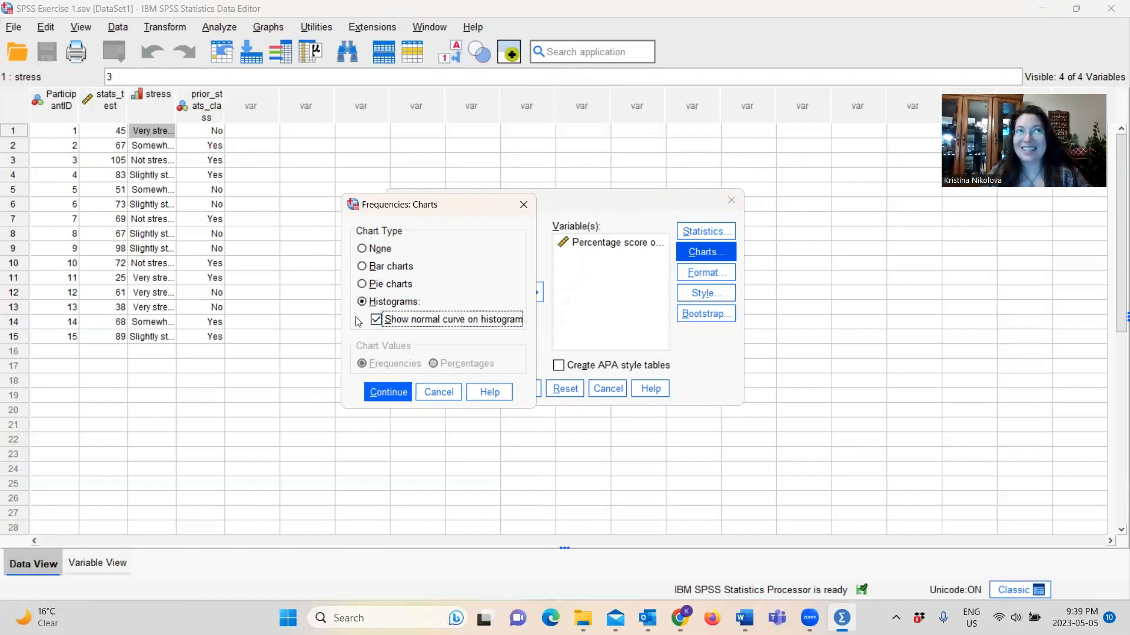
pyautogui.click(387, 399)
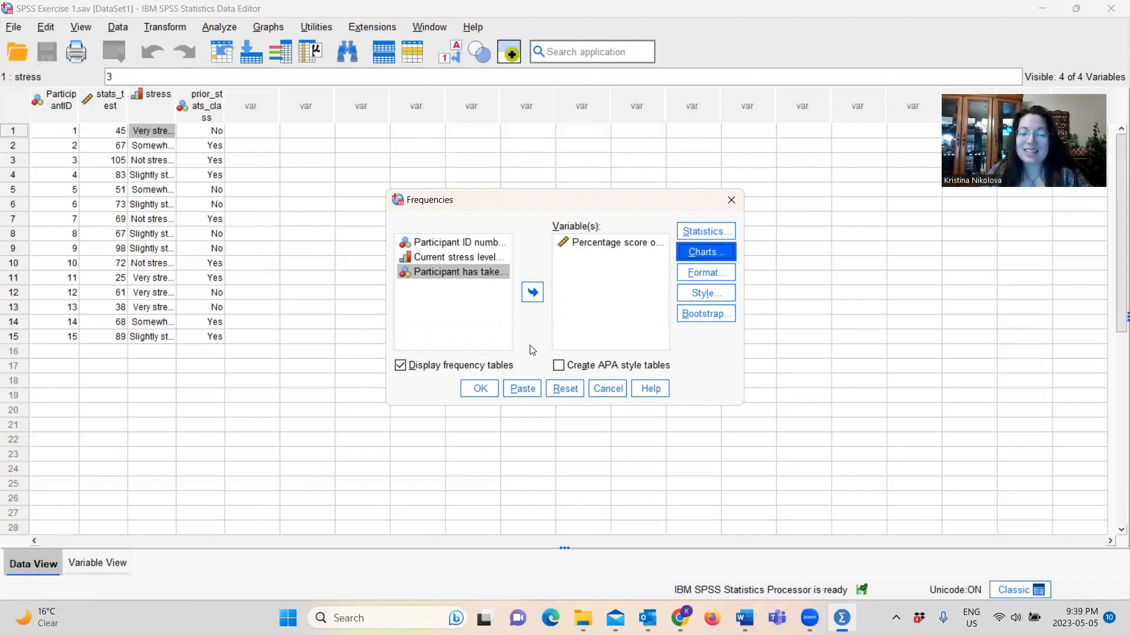
# Paste the percentage score Frequencies analysis as syntax, then select all the pasted commands and run them.
pyautogui.click(523, 390)
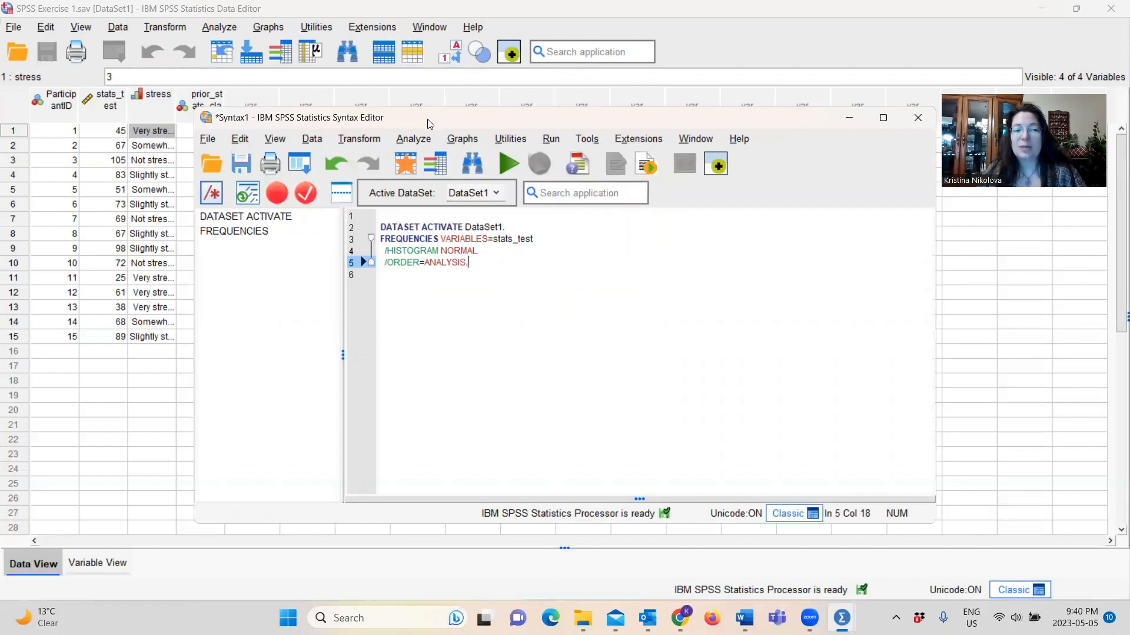
pyautogui.moveTo(427, 118); pyautogui.dragTo(416, 121)
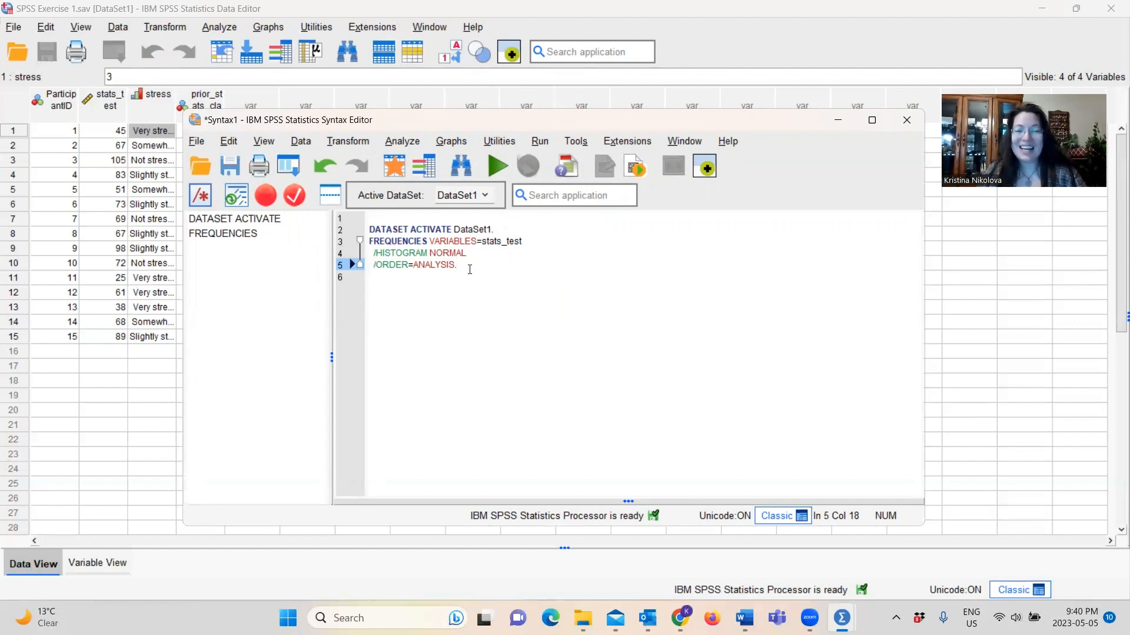
pyautogui.moveTo(463, 264); pyautogui.dragTo(360, 233)
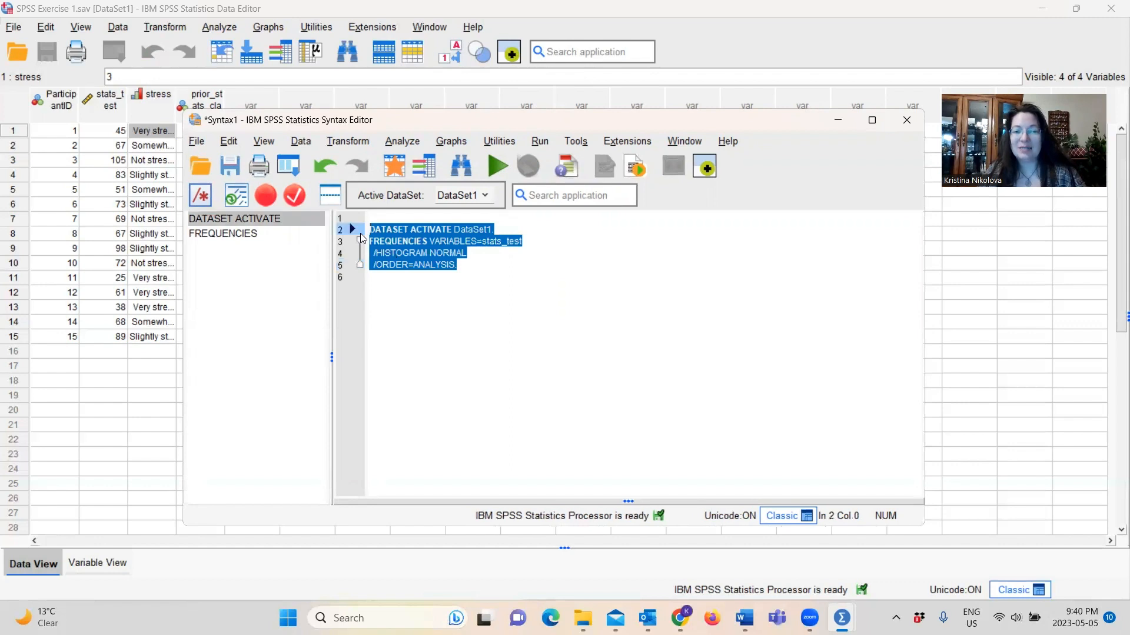
pyautogui.click(500, 167)
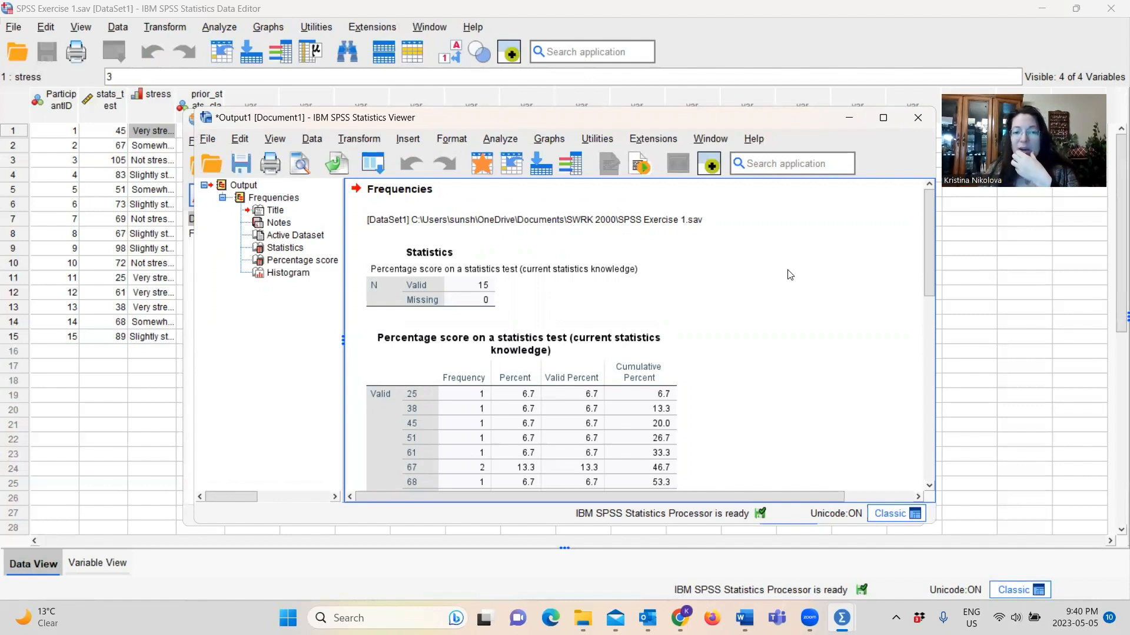
# Examine the statistics table, frequency table and histogram for the percentage score, dismissing the feedback request.
pyautogui.moveTo(929, 209)
pyautogui.mouseDown()
pyautogui.moveTo(921, 433)
pyautogui.moveTo(924, 206)
pyautogui.mouseUp()
pyautogui.click(426, 276)
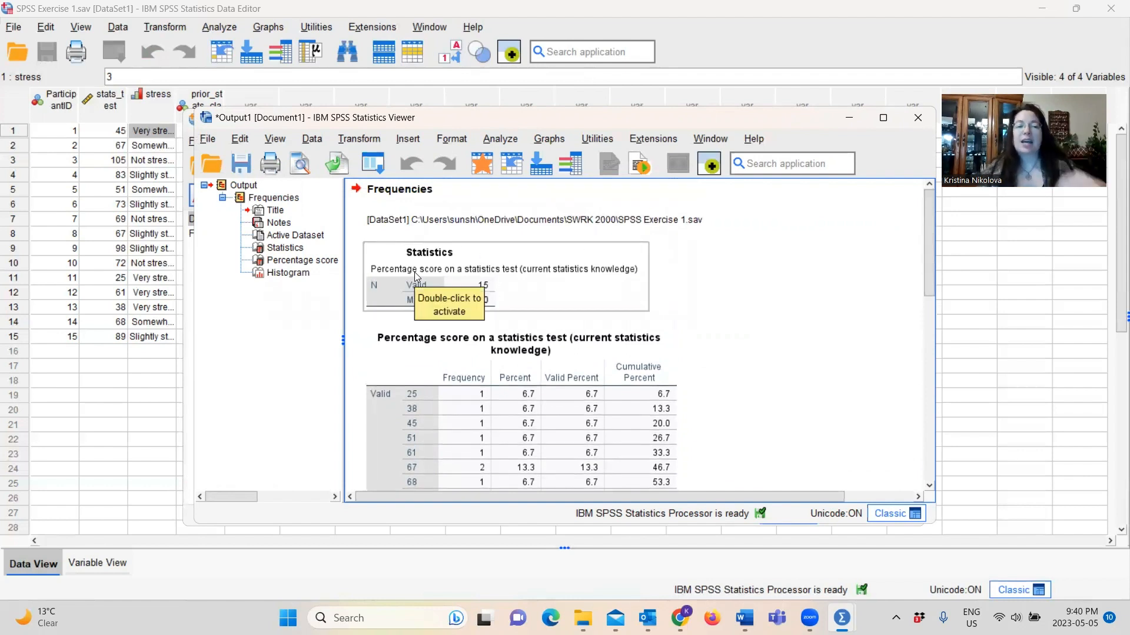
pyautogui.click(777, 260)
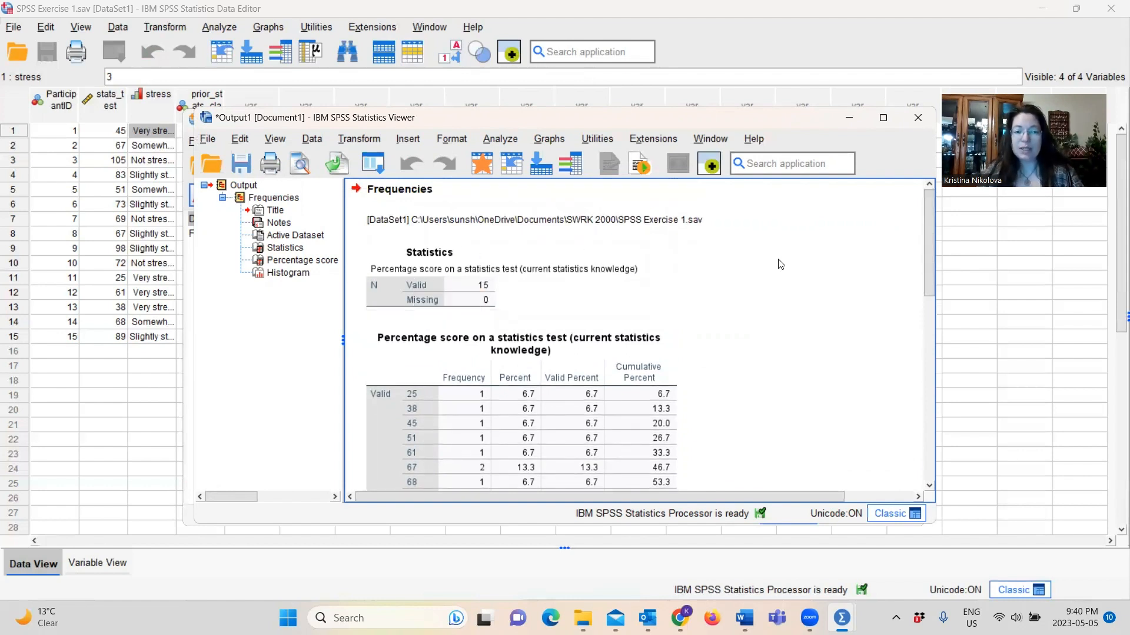
pyautogui.click(508, 291)
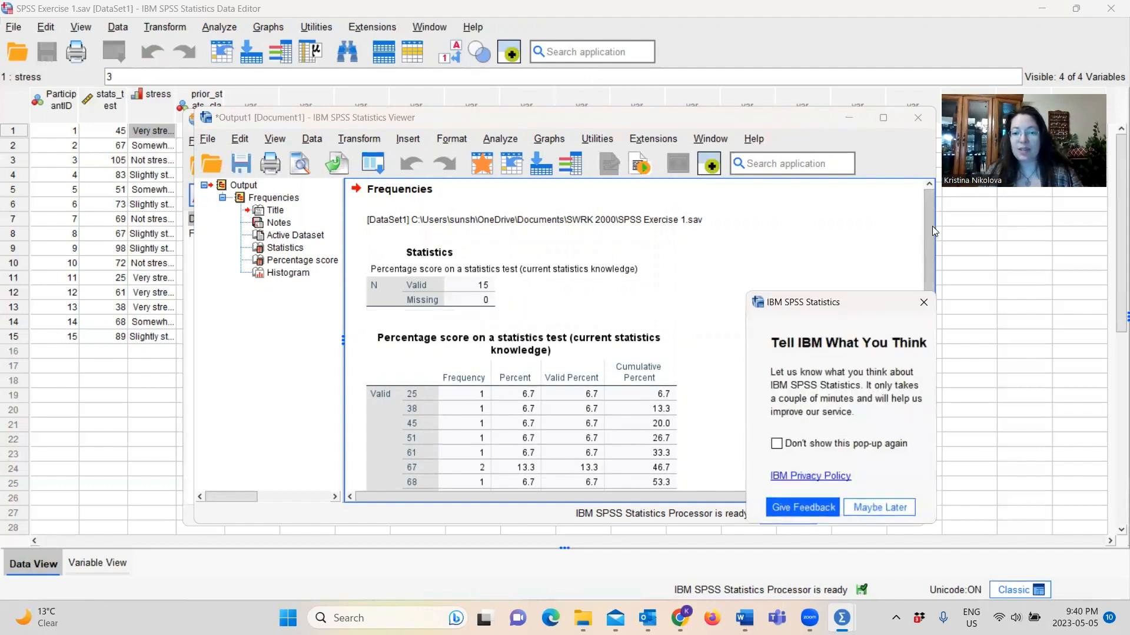
pyautogui.click(923, 302)
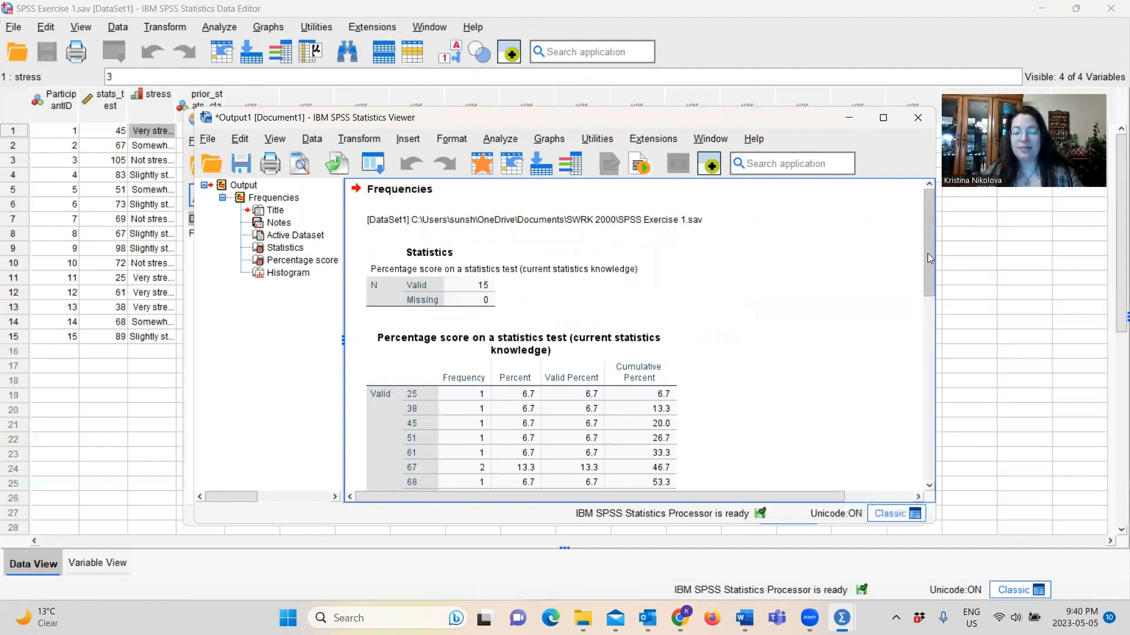
pyautogui.moveTo(929, 258); pyautogui.dragTo(933, 307)
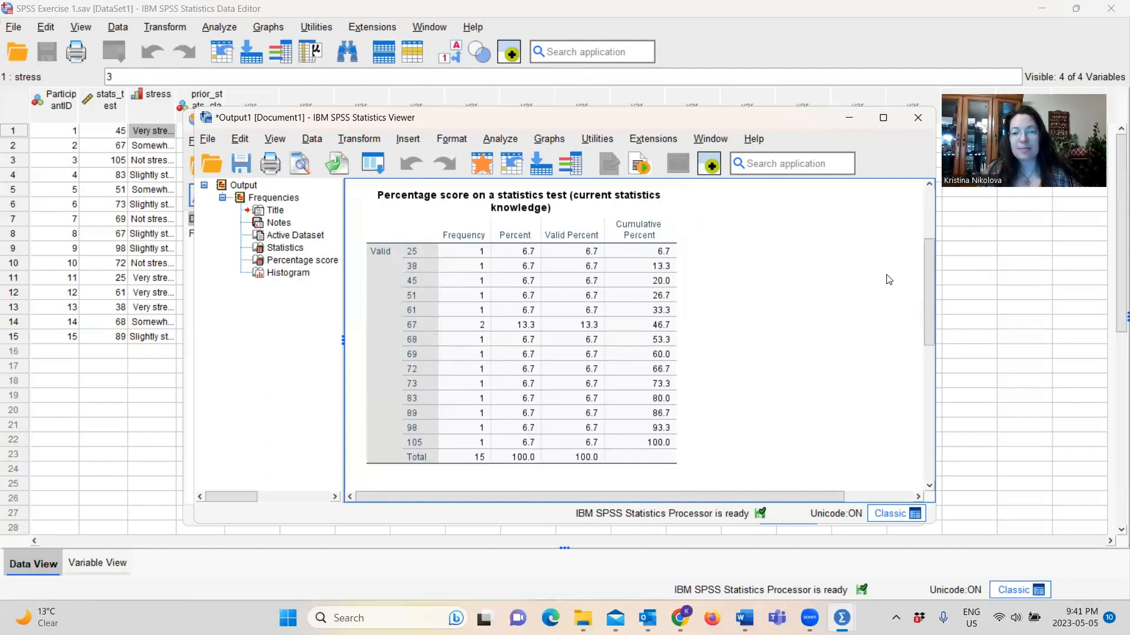
pyautogui.moveTo(926, 278); pyautogui.dragTo(935, 388)
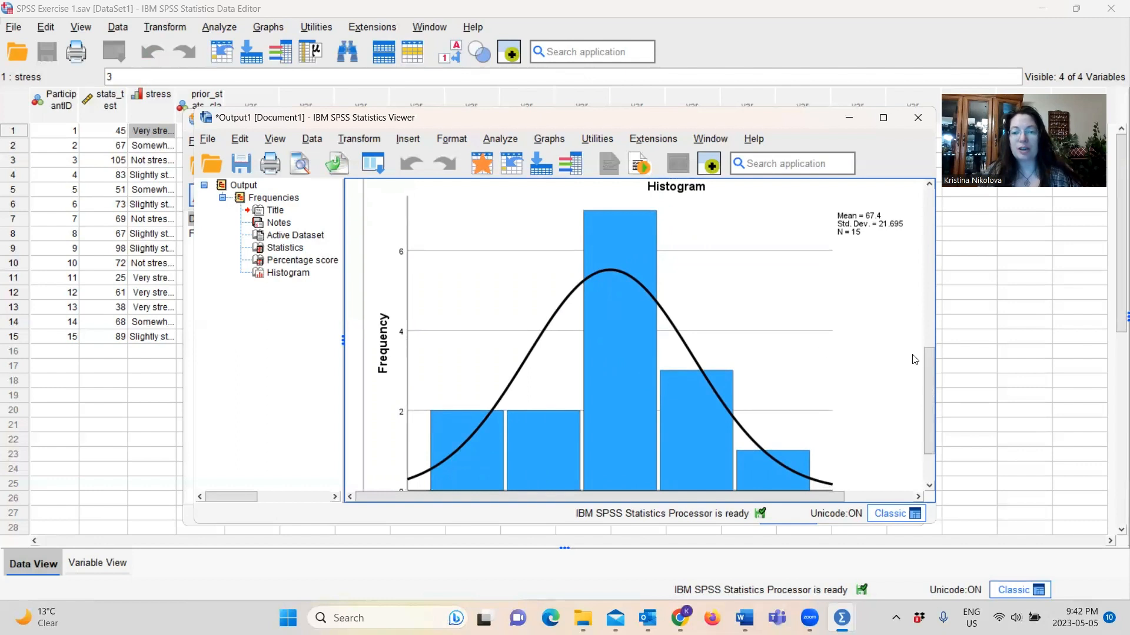
pyautogui.moveTo(928, 384); pyautogui.dragTo(926, 420)
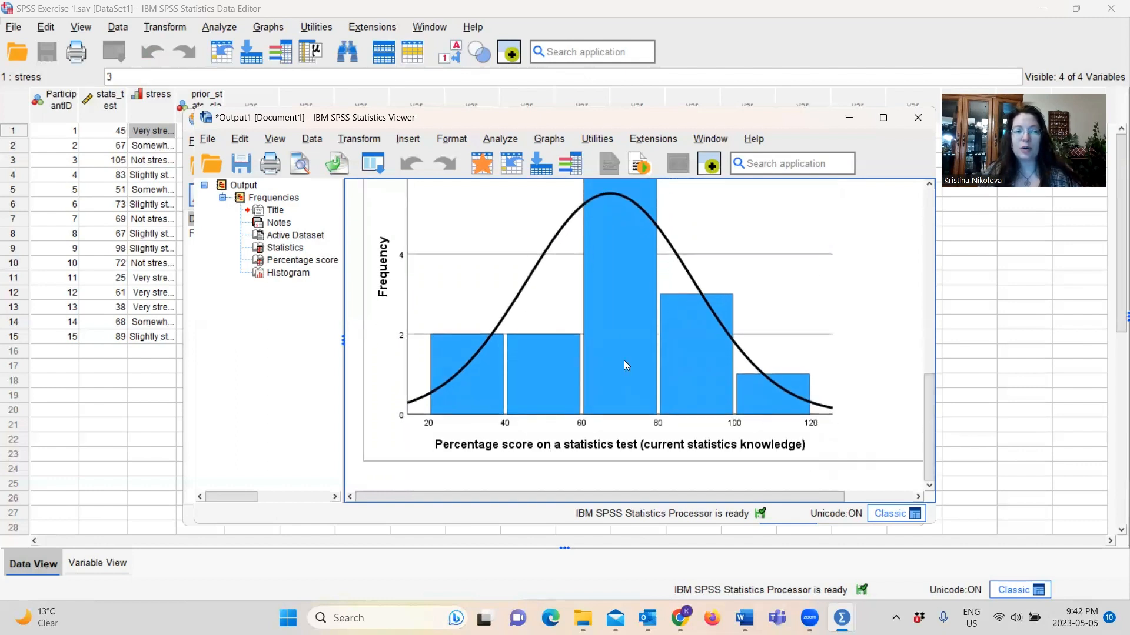
# In the dataset, delete participant 3's stats_test value to leave it missing.
pyautogui.click(52, 351)
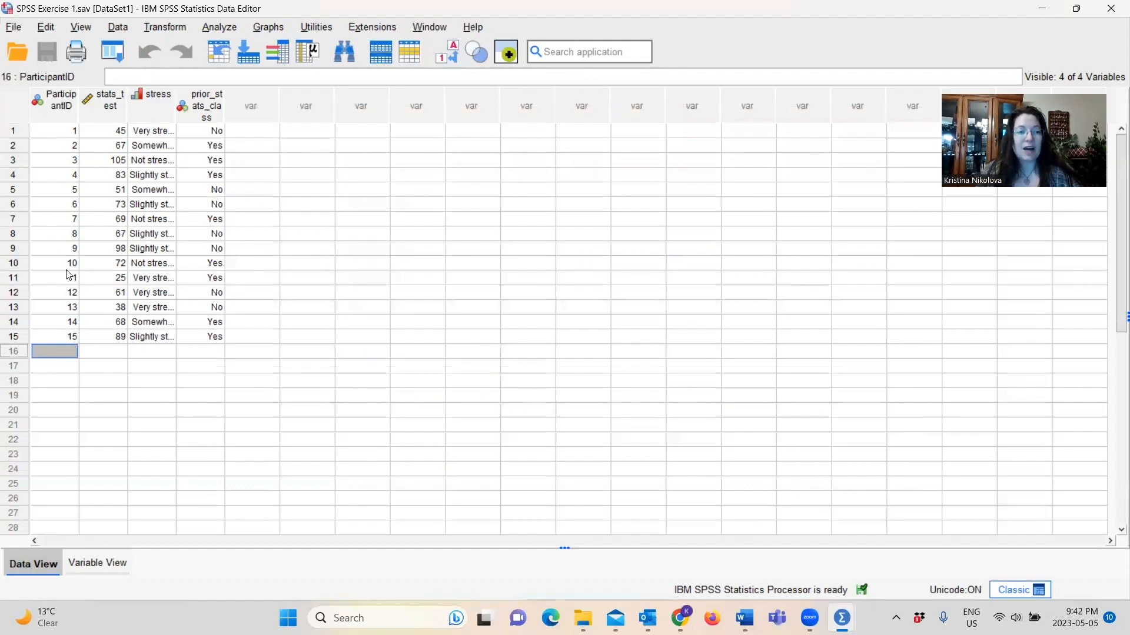
pyautogui.click(110, 160)
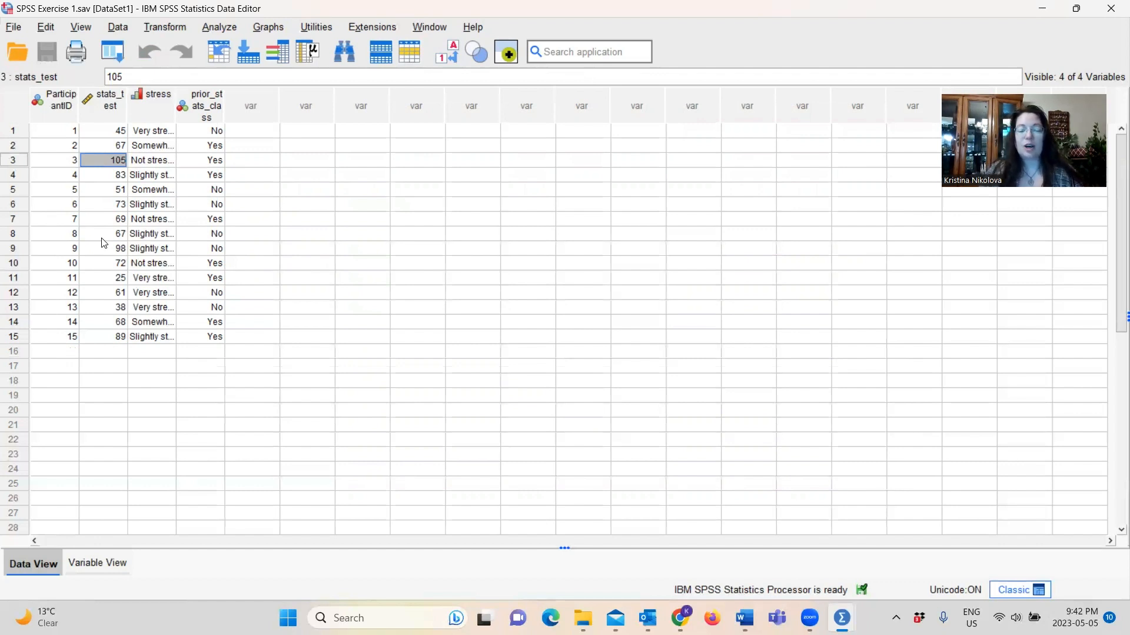
pyautogui.press('Delete')
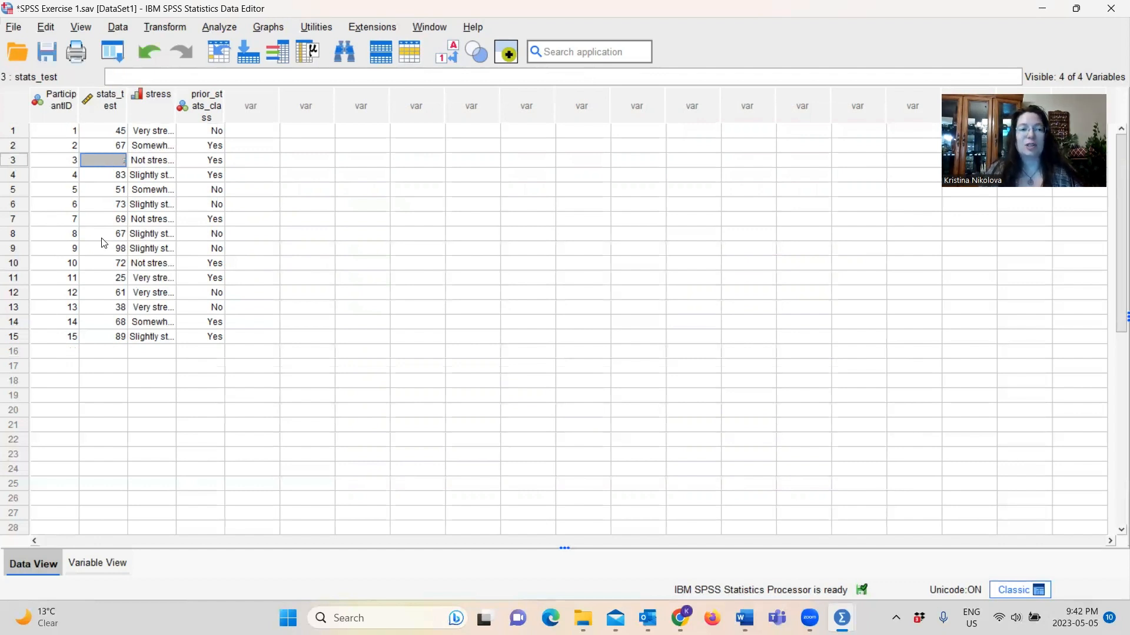
pyautogui.click(93, 175)
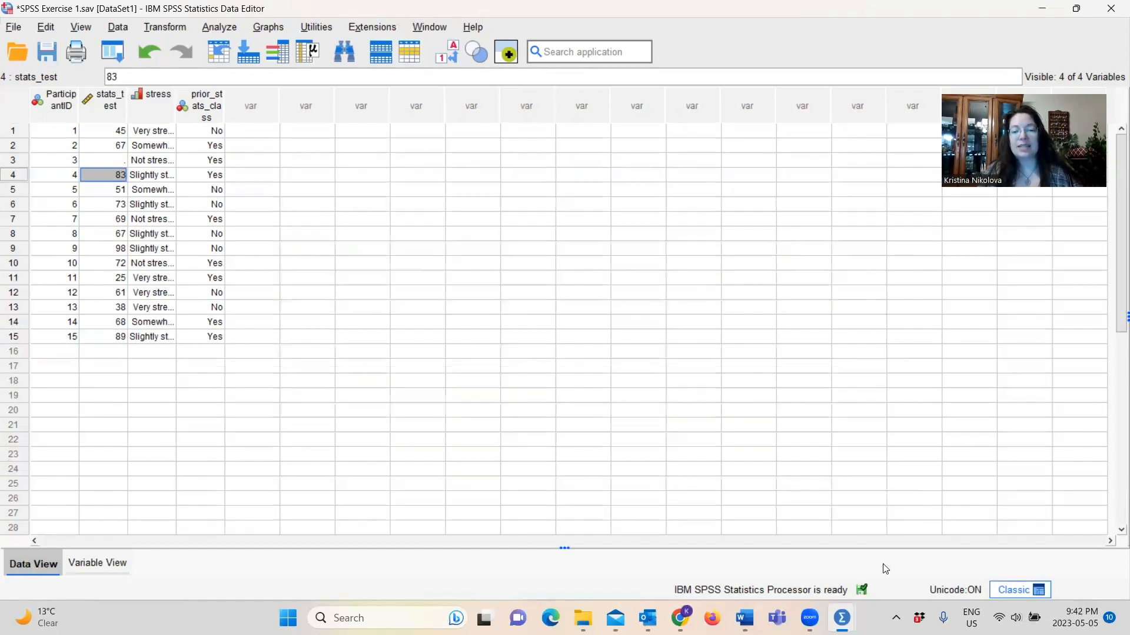
# Rerun the selected Frequencies syntax for stats_test and review the new frequency table and histogram.
pyautogui.moveTo(841, 618)
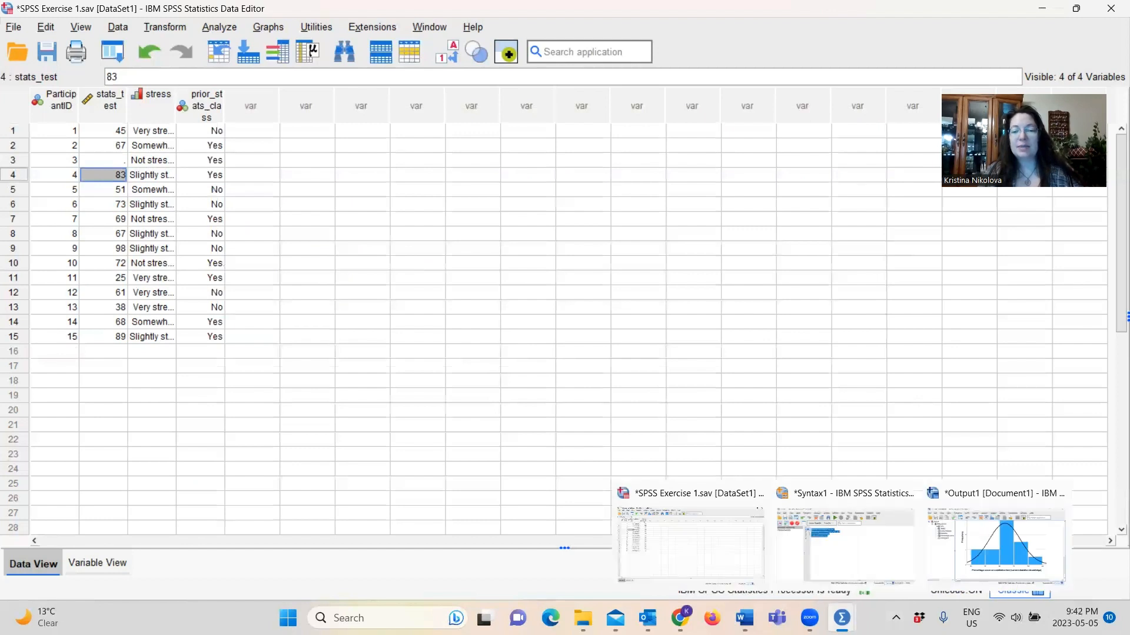
pyautogui.click(847, 547)
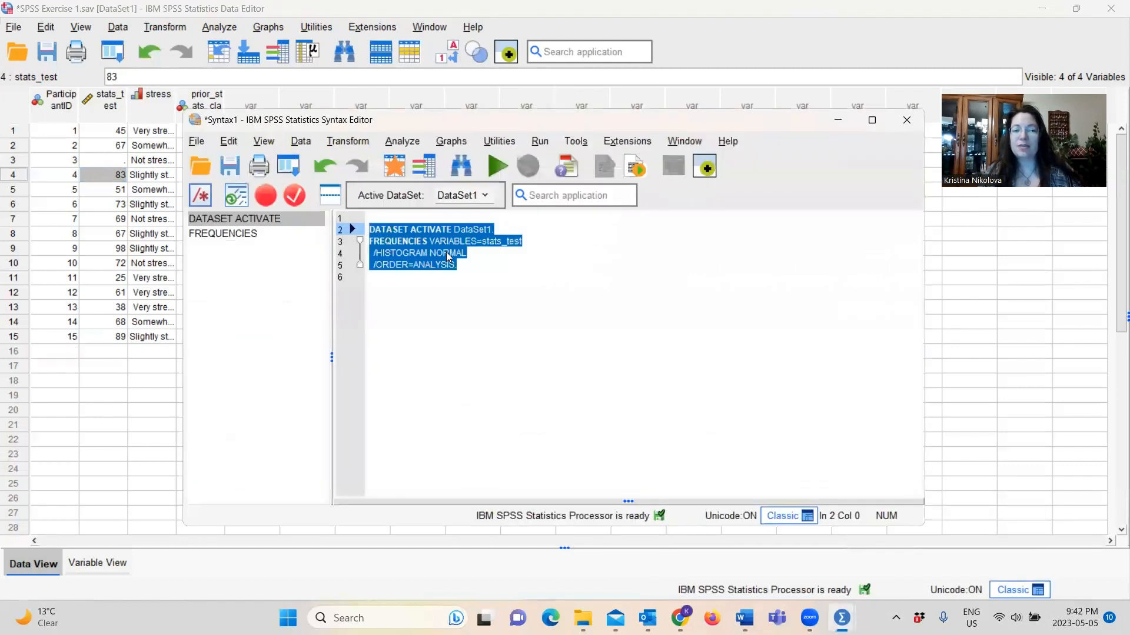
pyautogui.click(498, 169)
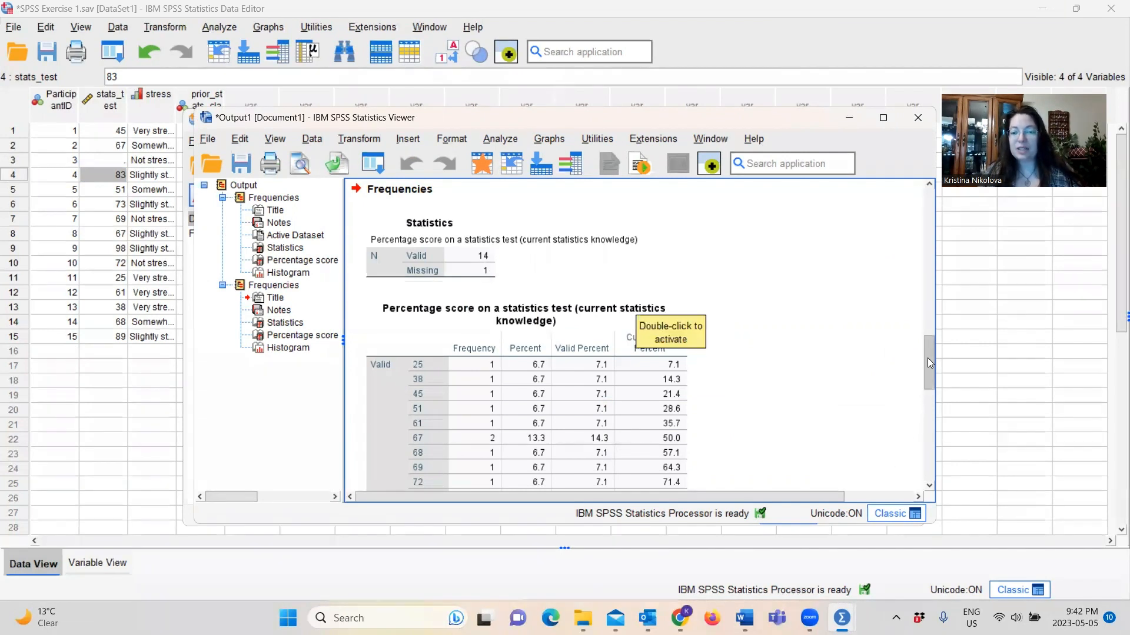
pyautogui.moveTo(928, 363); pyautogui.dragTo(931, 390)
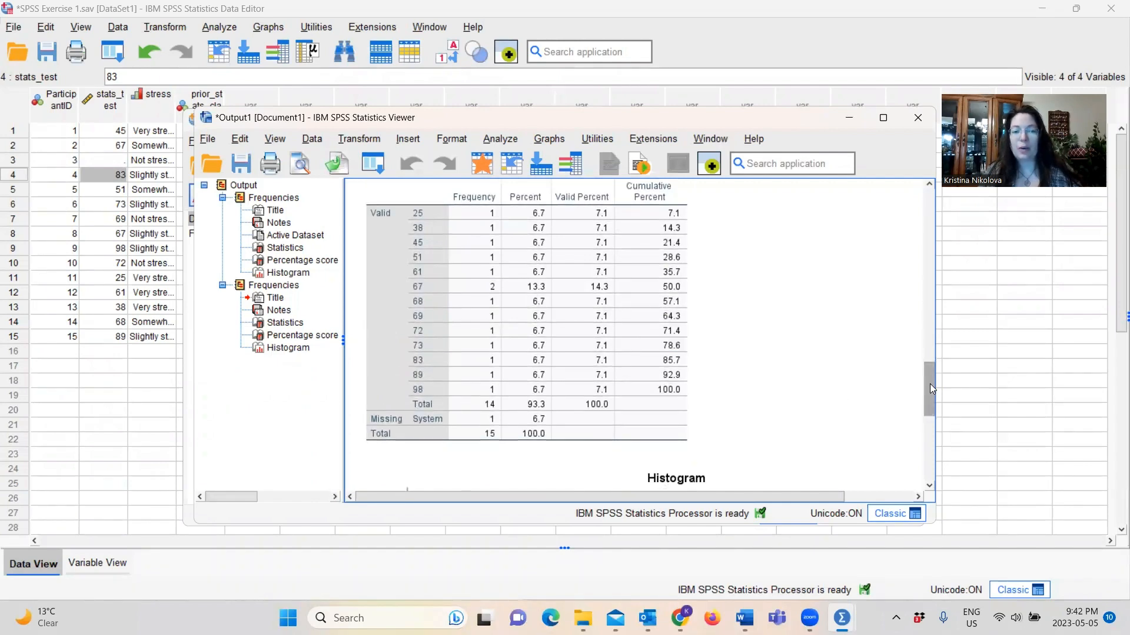
pyautogui.moveTo(930, 385)
pyautogui.mouseDown()
pyautogui.moveTo(929, 446)
pyautogui.moveTo(927, 380)
pyautogui.mouseUp()
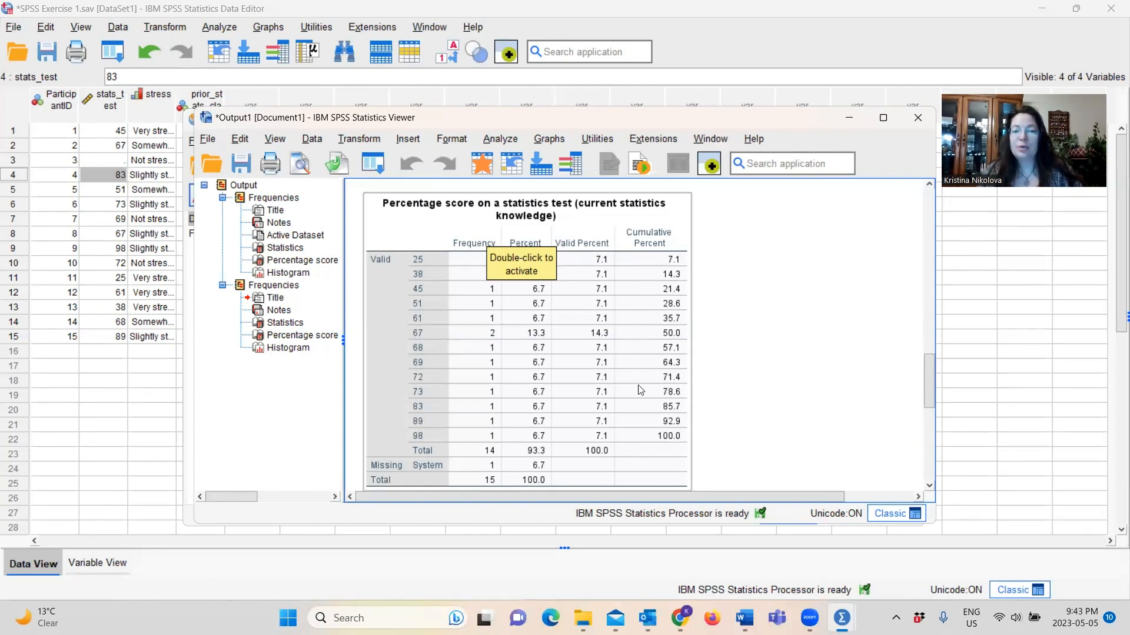
pyautogui.click(764, 395)
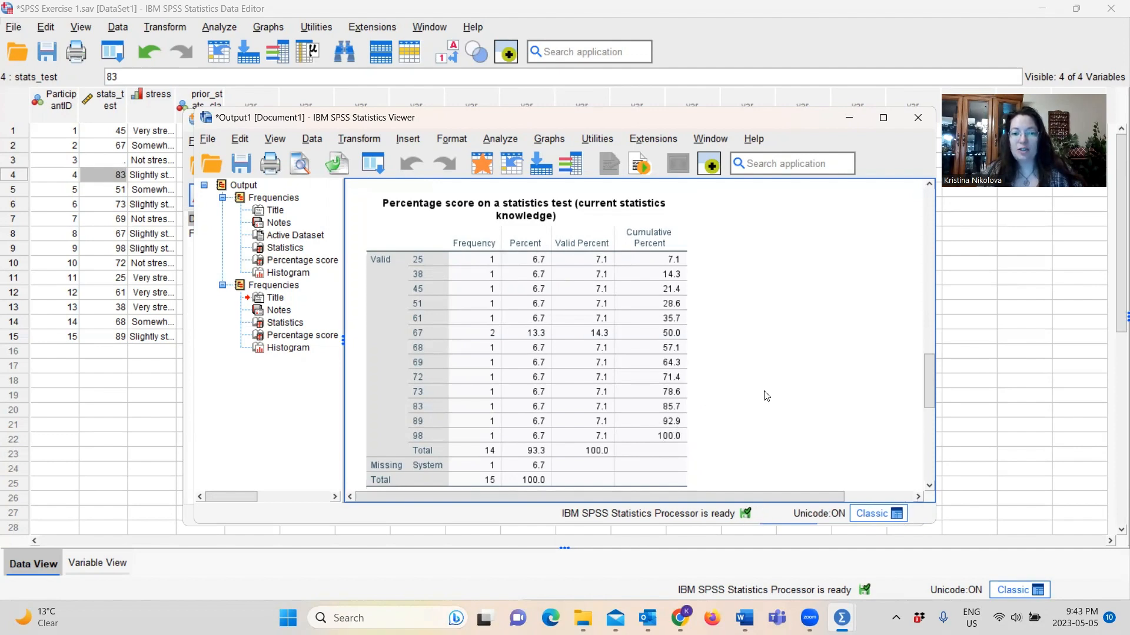
pyautogui.moveTo(932, 369); pyautogui.dragTo(932, 447)
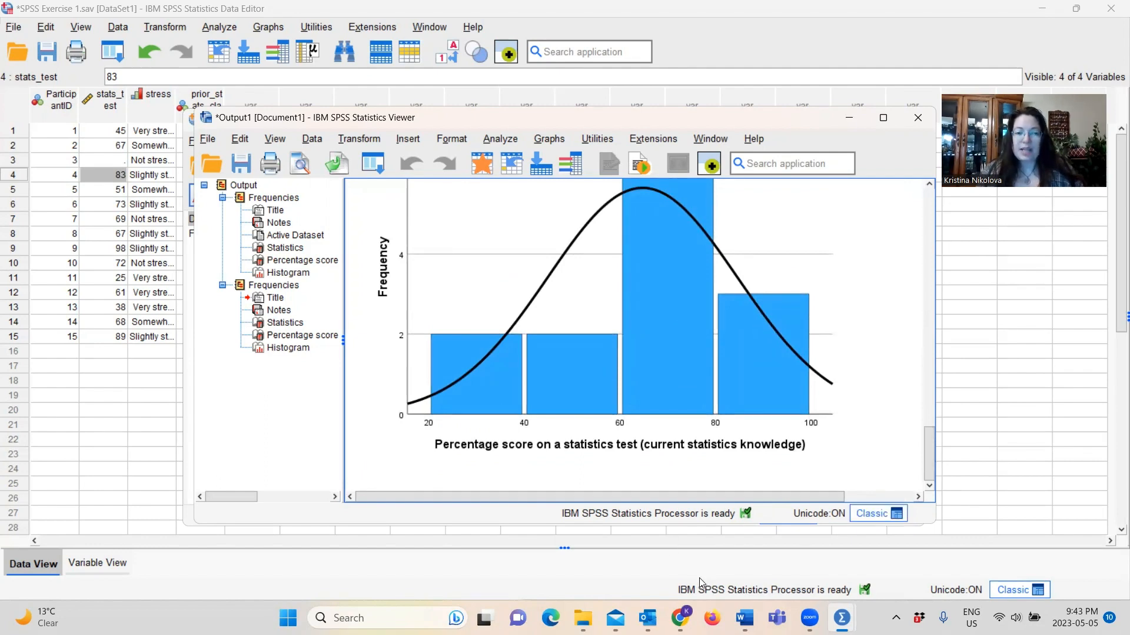
# Start another Frequencies analysis and remove the percentage score variable from the variables to analyze.
pyautogui.click(501, 139)
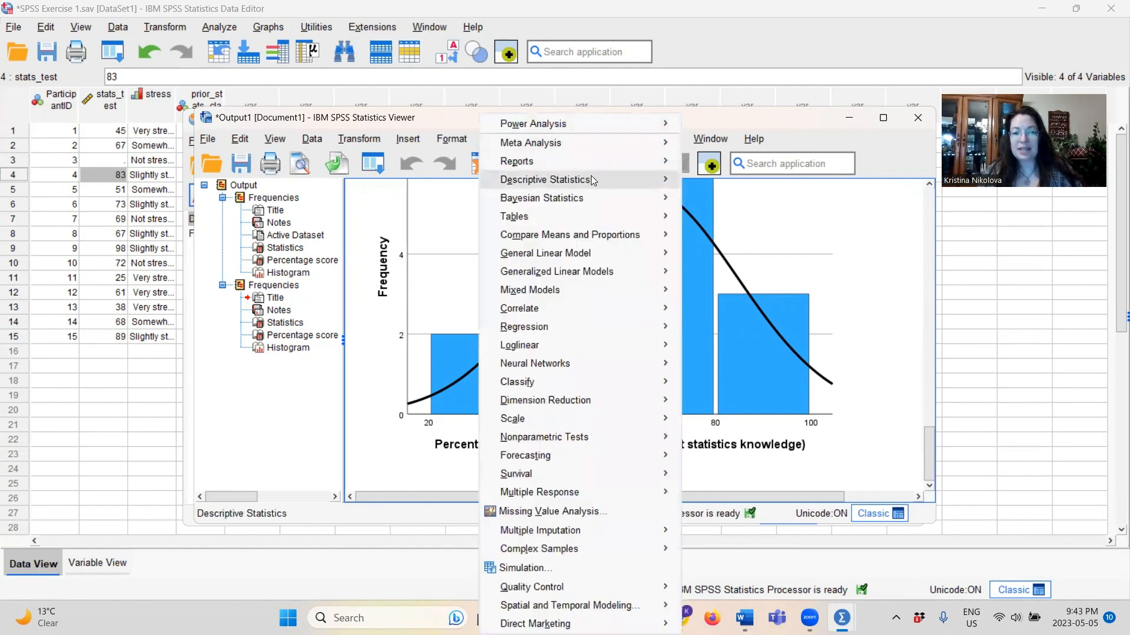
pyautogui.moveTo(592, 179)
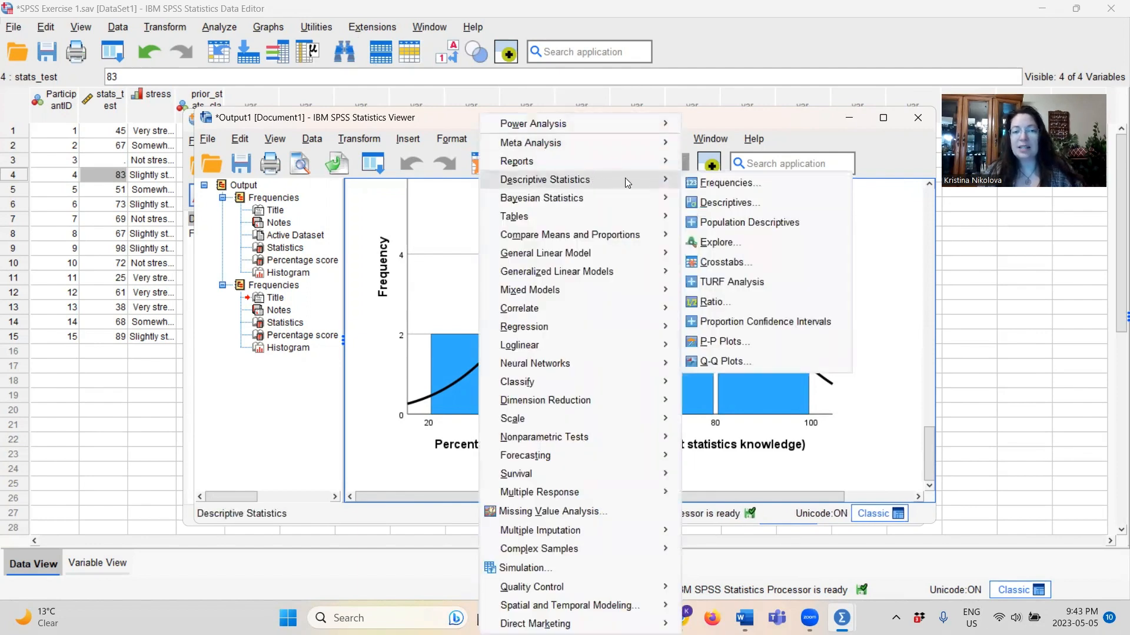
pyautogui.click(729, 183)
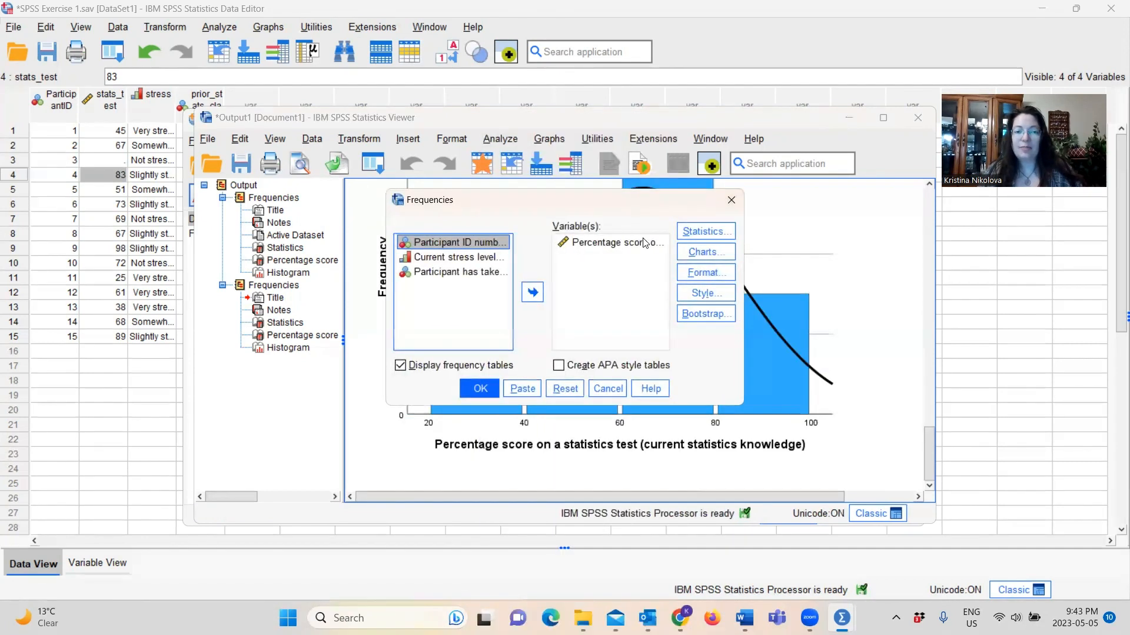
pyautogui.click(622, 241)
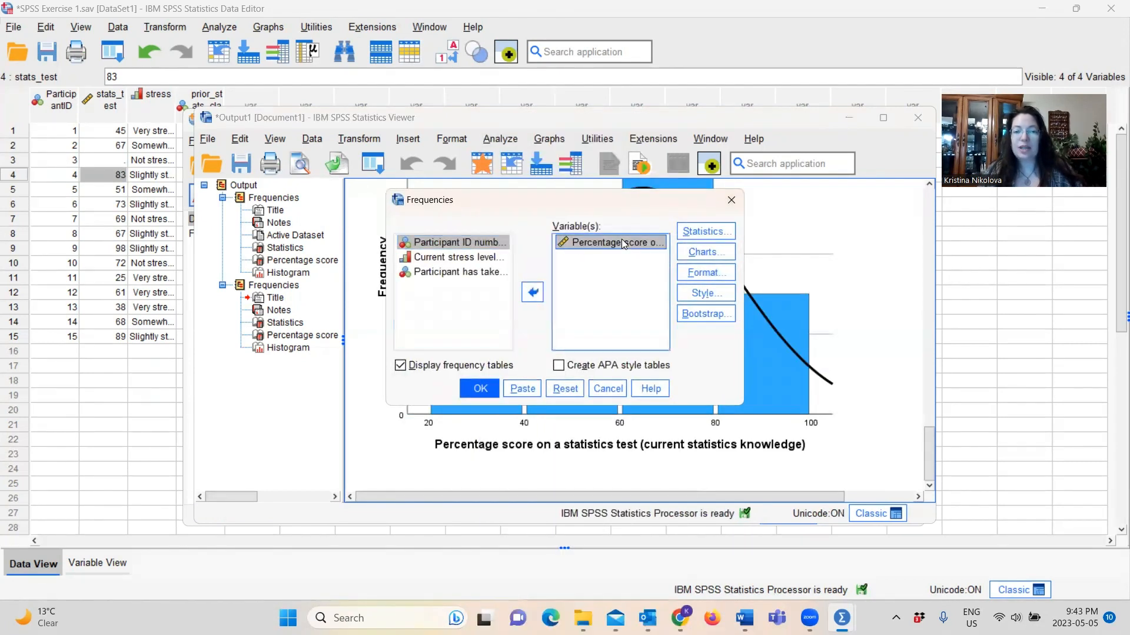
pyautogui.click(534, 299)
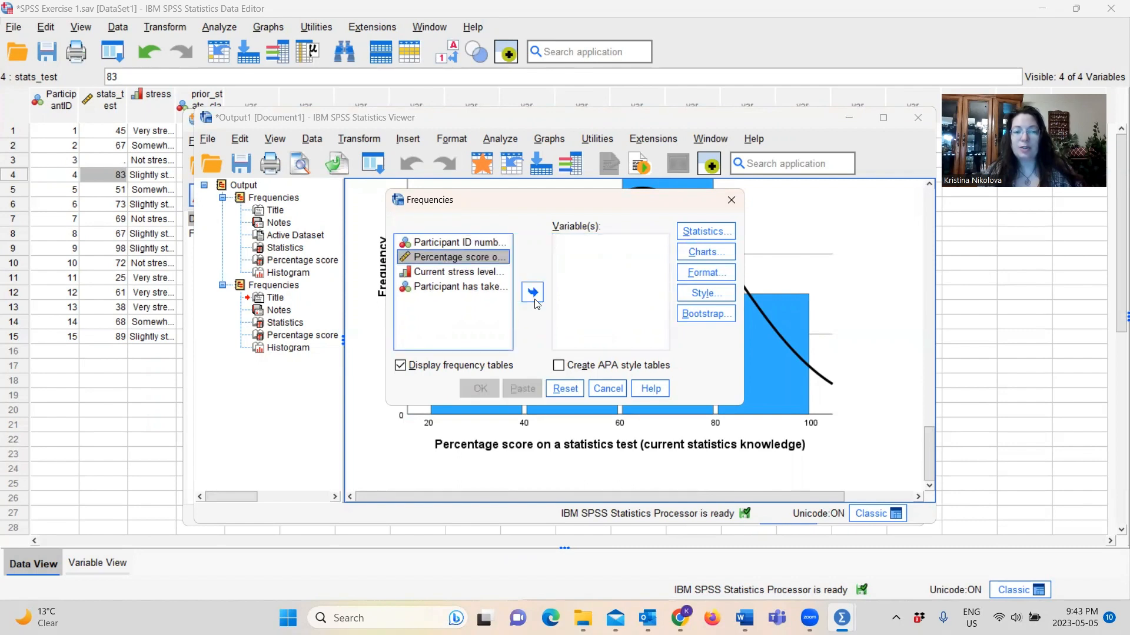
# Add the current stress level and prior statistics class variables to the Frequencies analysis.
pyautogui.click(457, 272)
pyautogui.click(533, 293)
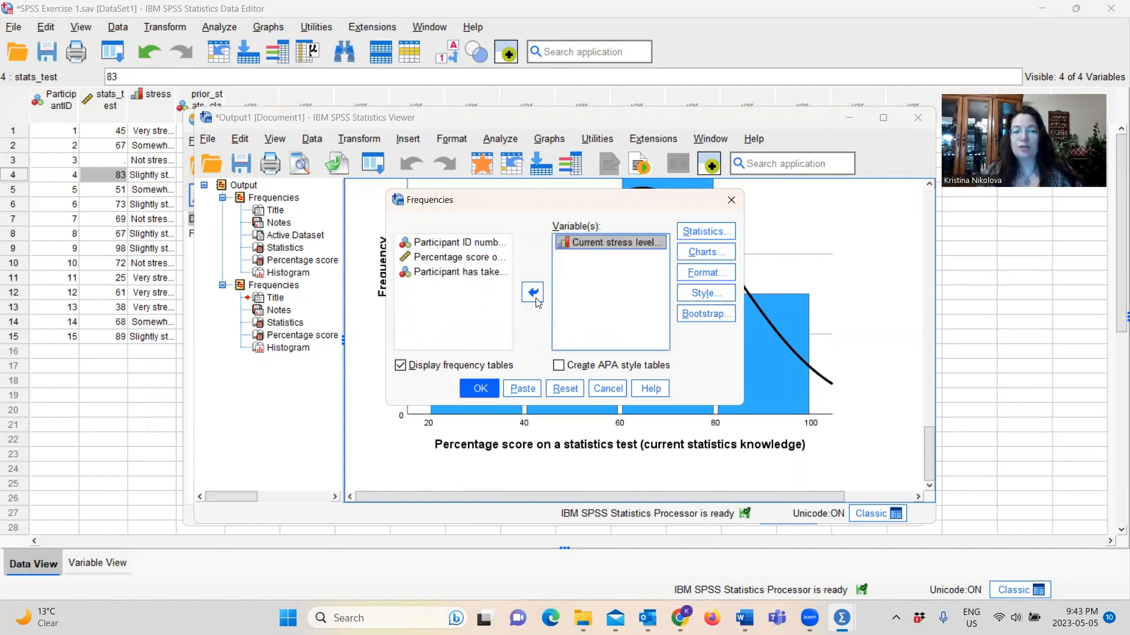
pyautogui.click(476, 273)
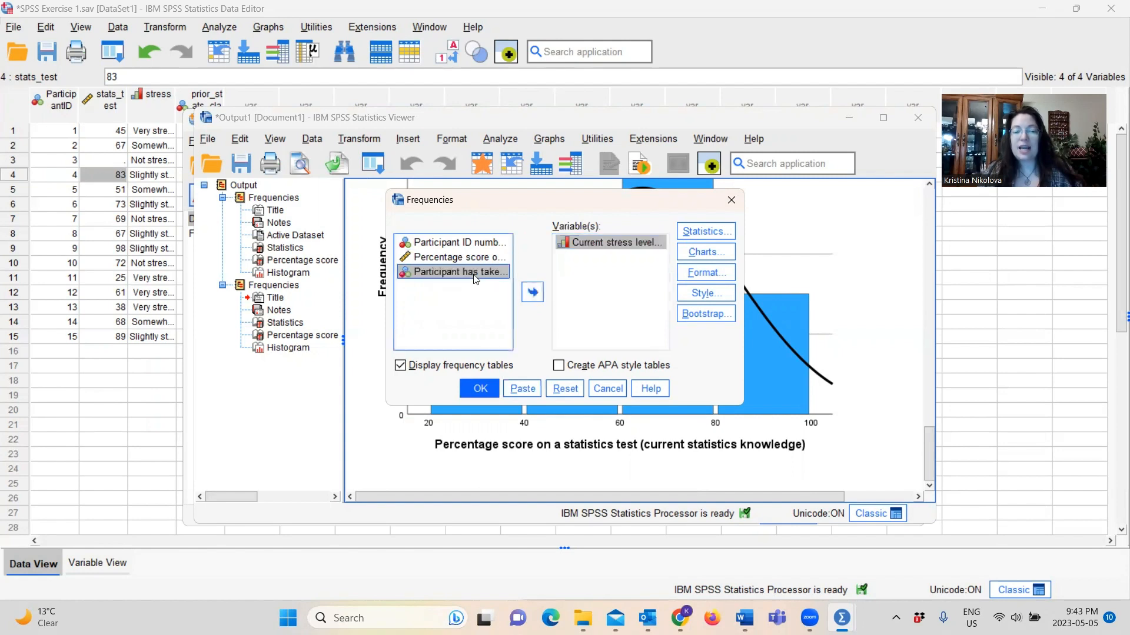
pyautogui.click(524, 286)
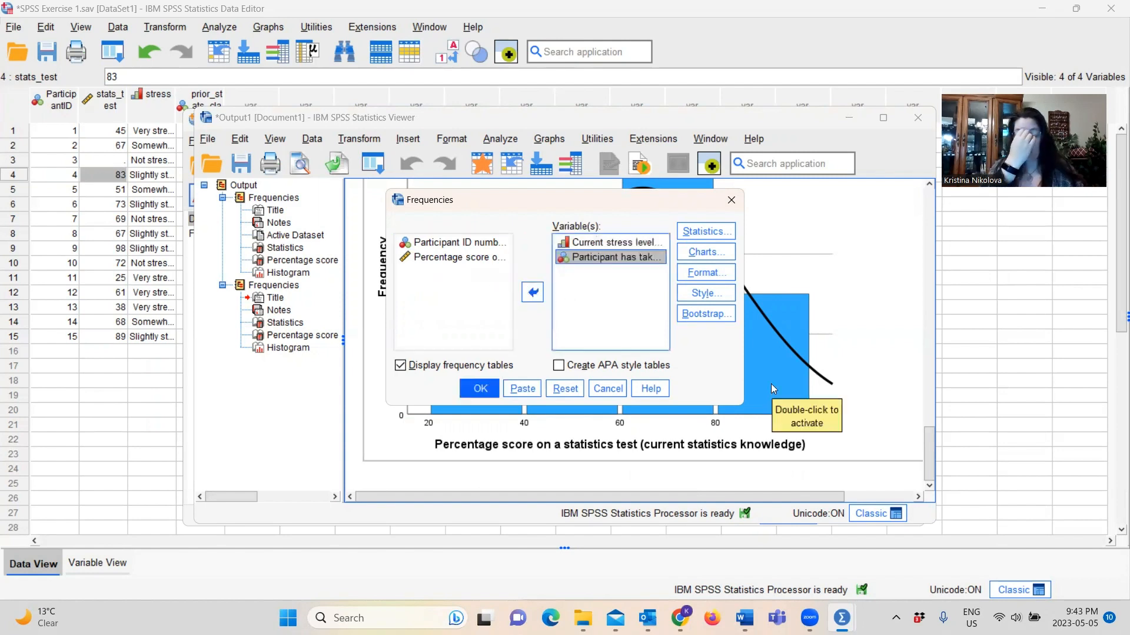
# Set the Frequencies charts to bar charts and paste the command for both variables into the syntax.
pyautogui.click(724, 252)
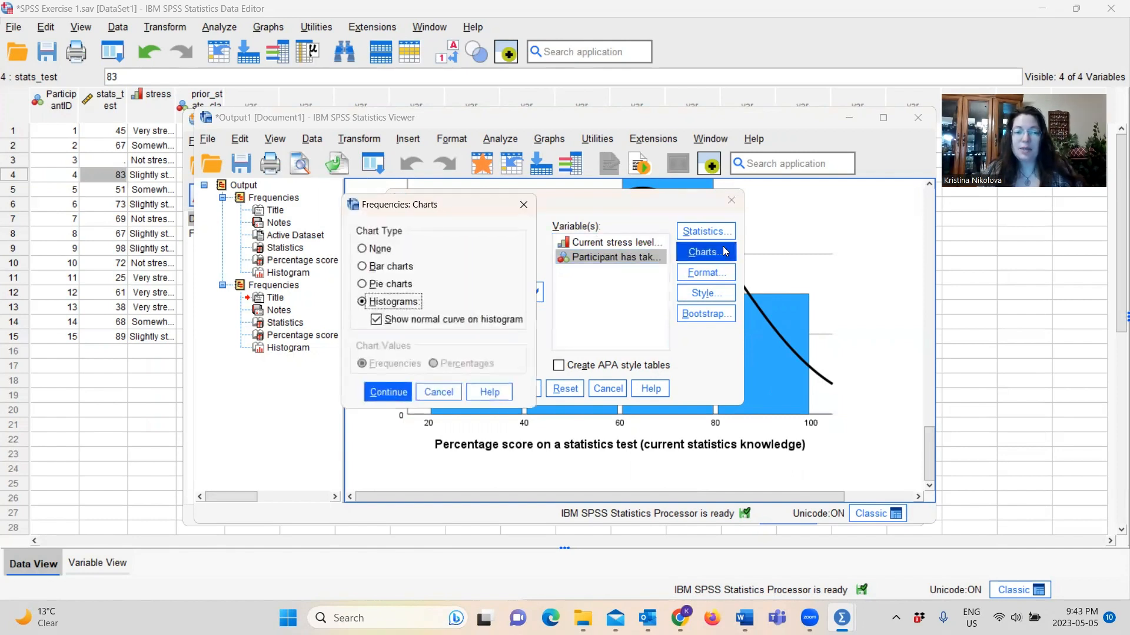
pyautogui.click(411, 268)
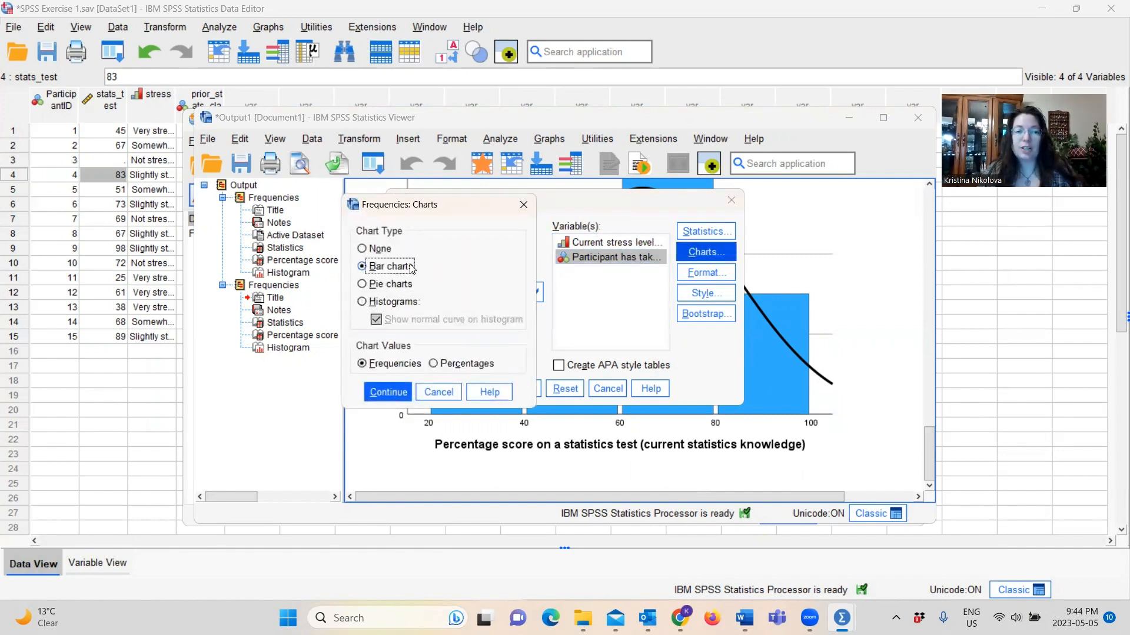
pyautogui.click(389, 399)
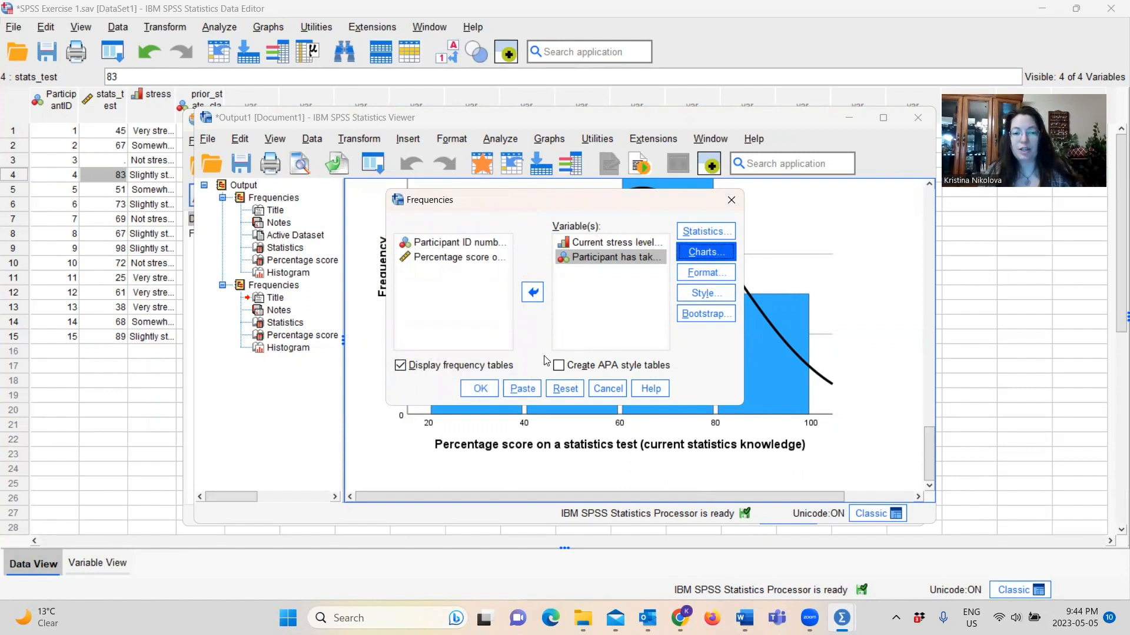
pyautogui.click(523, 393)
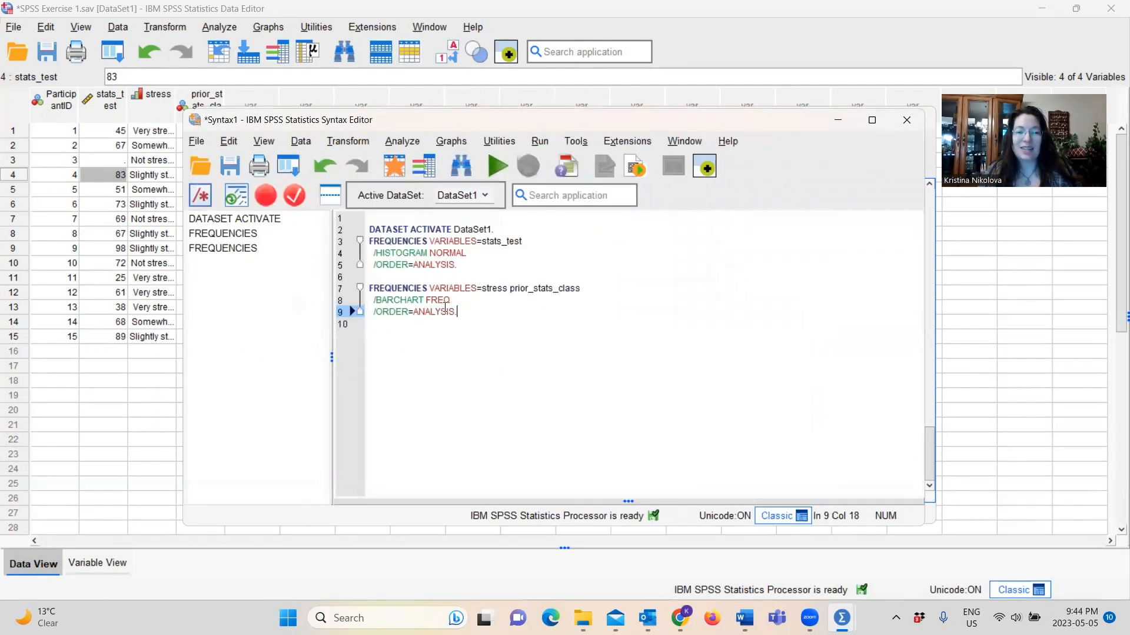
# Run only the new Frequencies syntax for stress and prior_stats_class, and review its frequency tables and bar charts.
pyautogui.moveTo(461, 312); pyautogui.dragTo(363, 290)
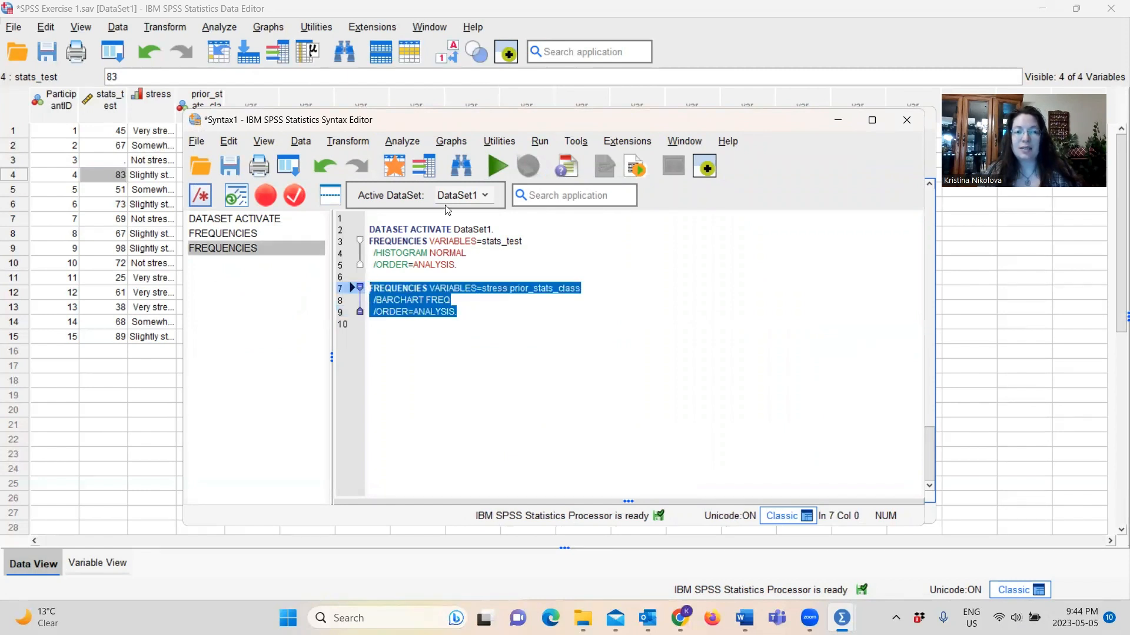
pyautogui.click(493, 167)
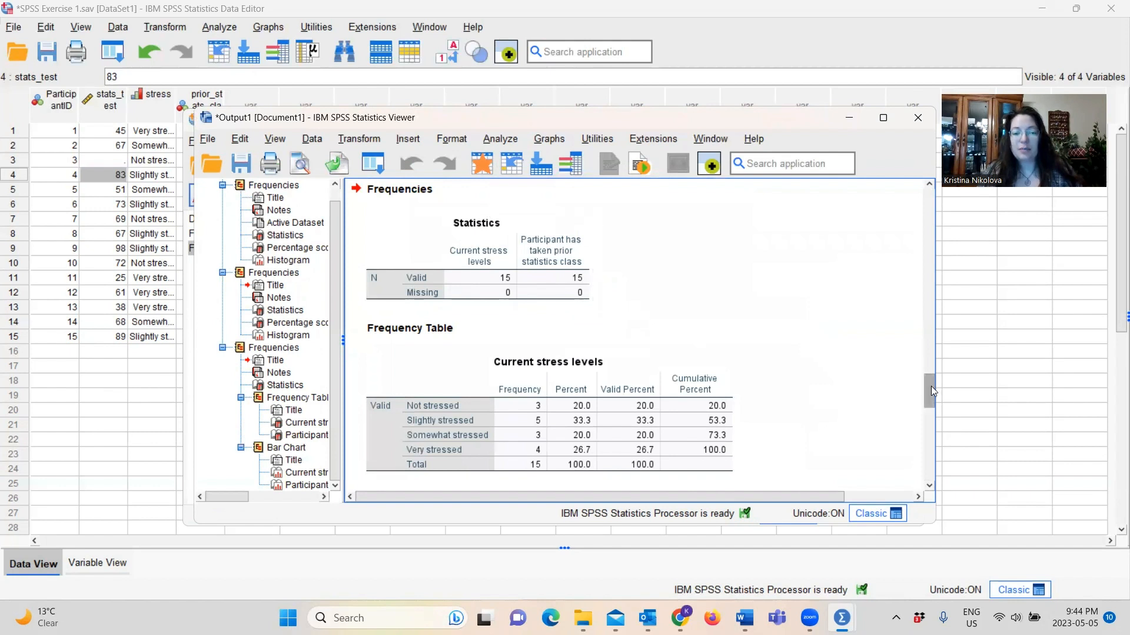
pyautogui.moveTo(930, 387); pyautogui.dragTo(930, 404)
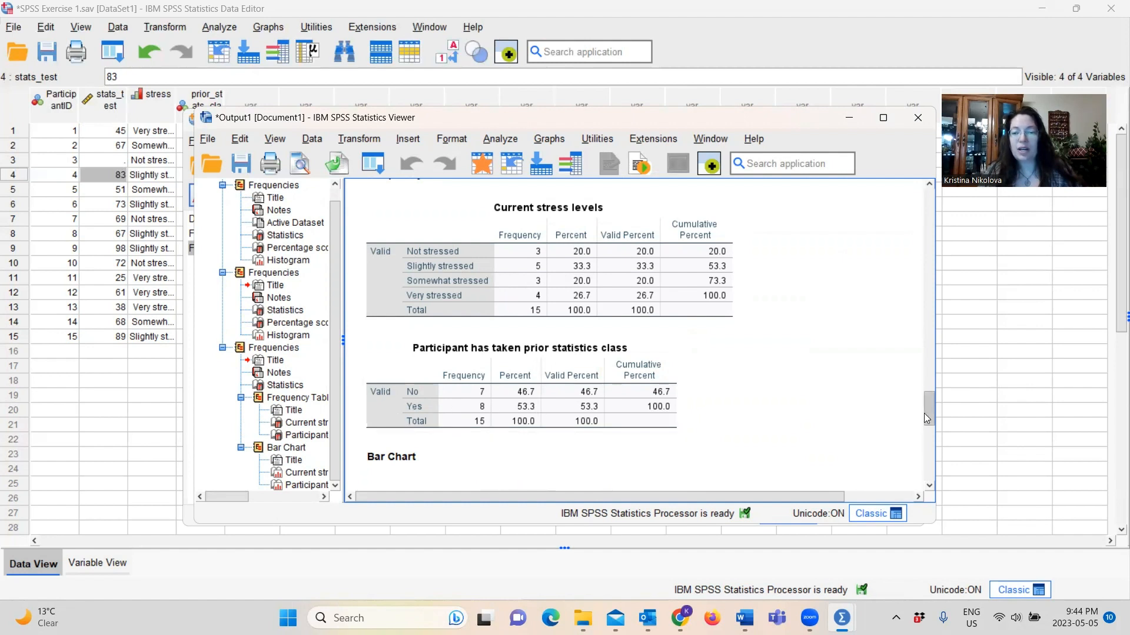
pyautogui.moveTo(927, 417); pyautogui.dragTo(929, 453)
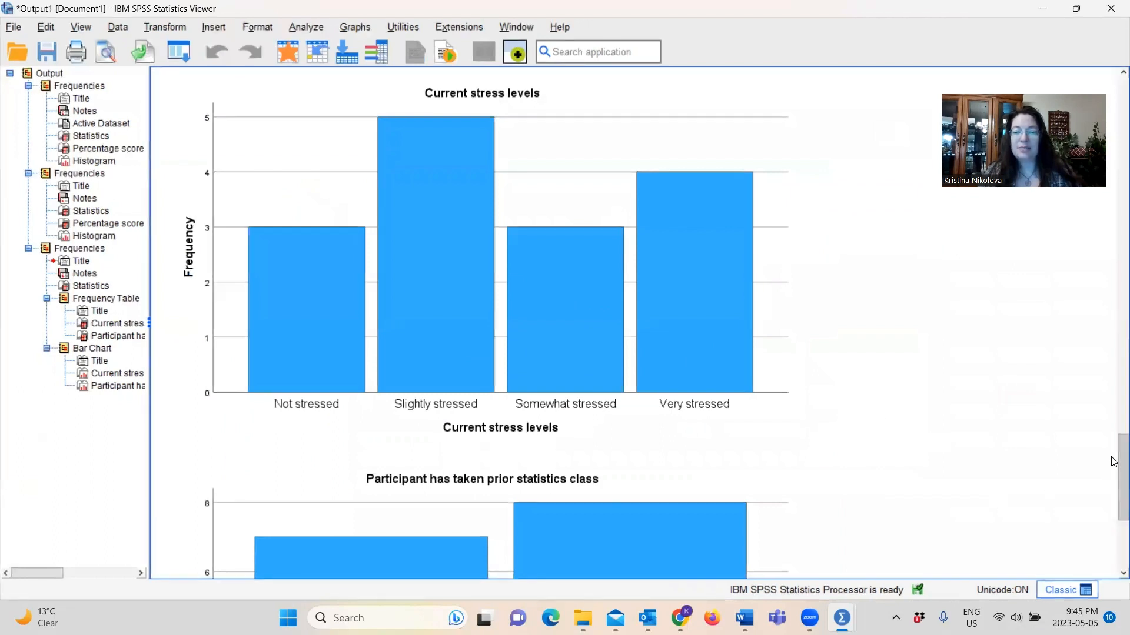
pyautogui.moveTo(1120, 468); pyautogui.dragTo(1114, 515)
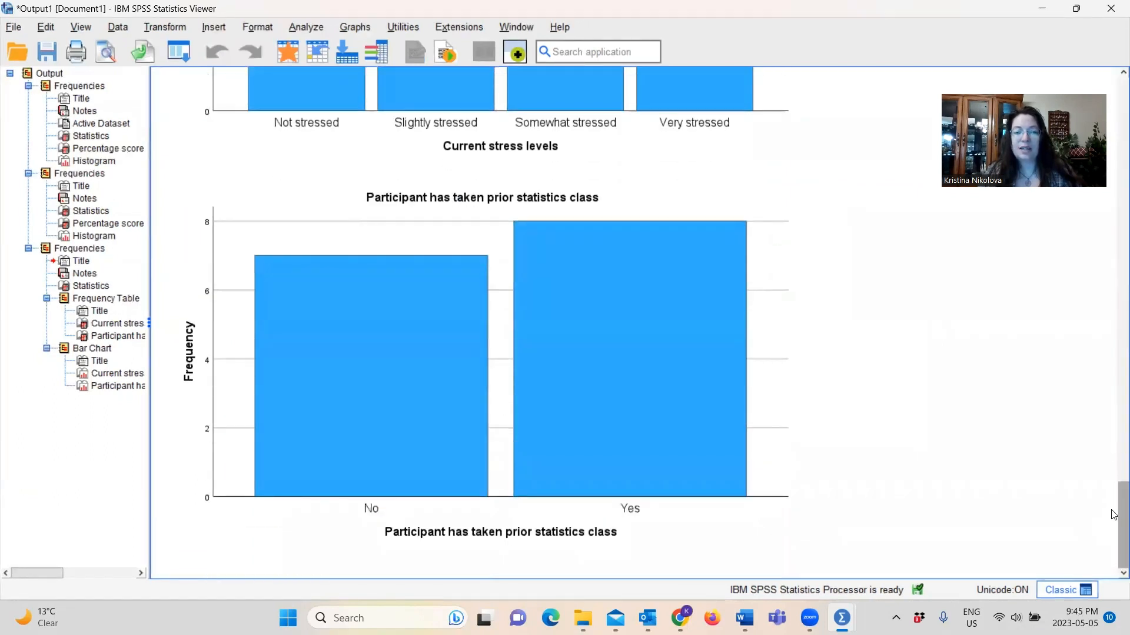
pyautogui.click(660, 348)
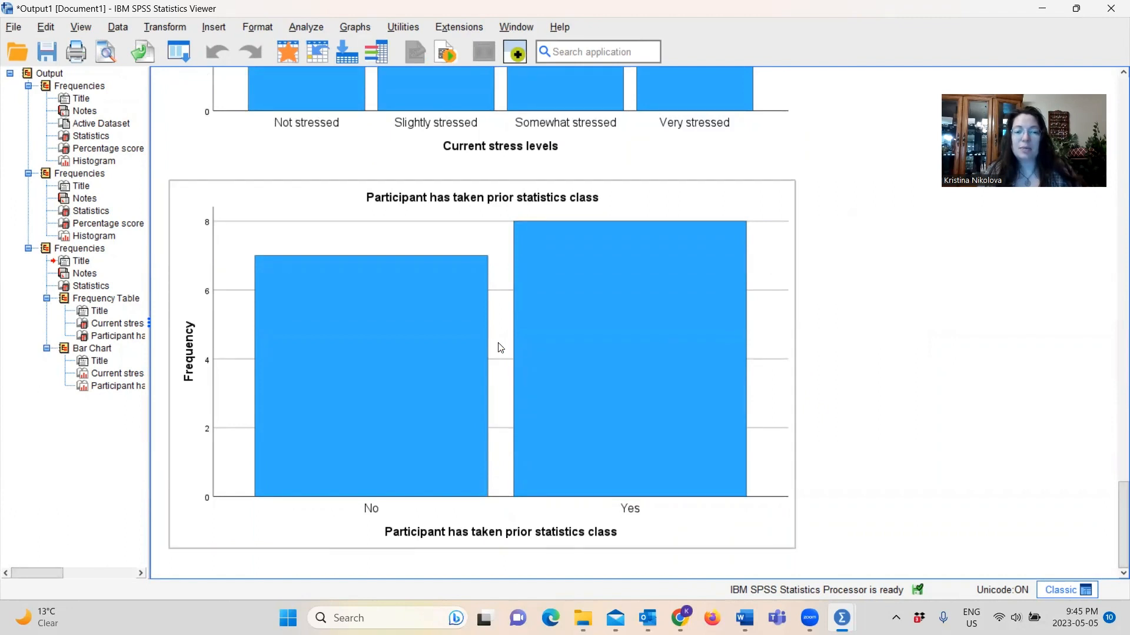
pyautogui.click(827, 374)
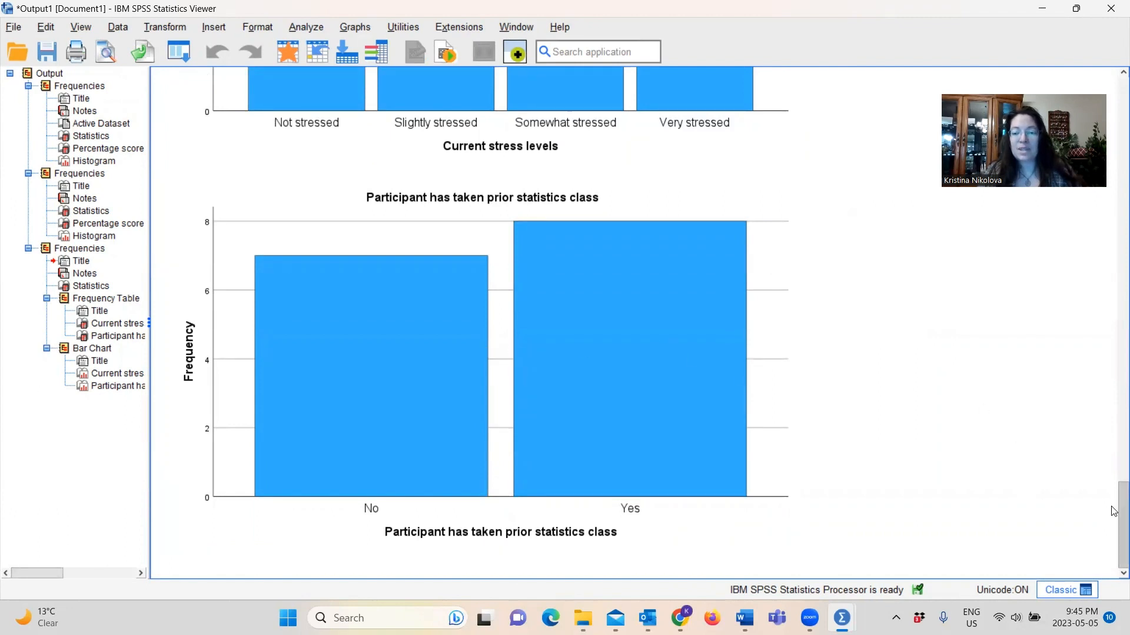
# Compare the histogram of the statistics test score with the bar chart for prior statistics class.
pyautogui.moveTo(1114, 516); pyautogui.dragTo(1113, 308)
pyautogui.click(650, 435)
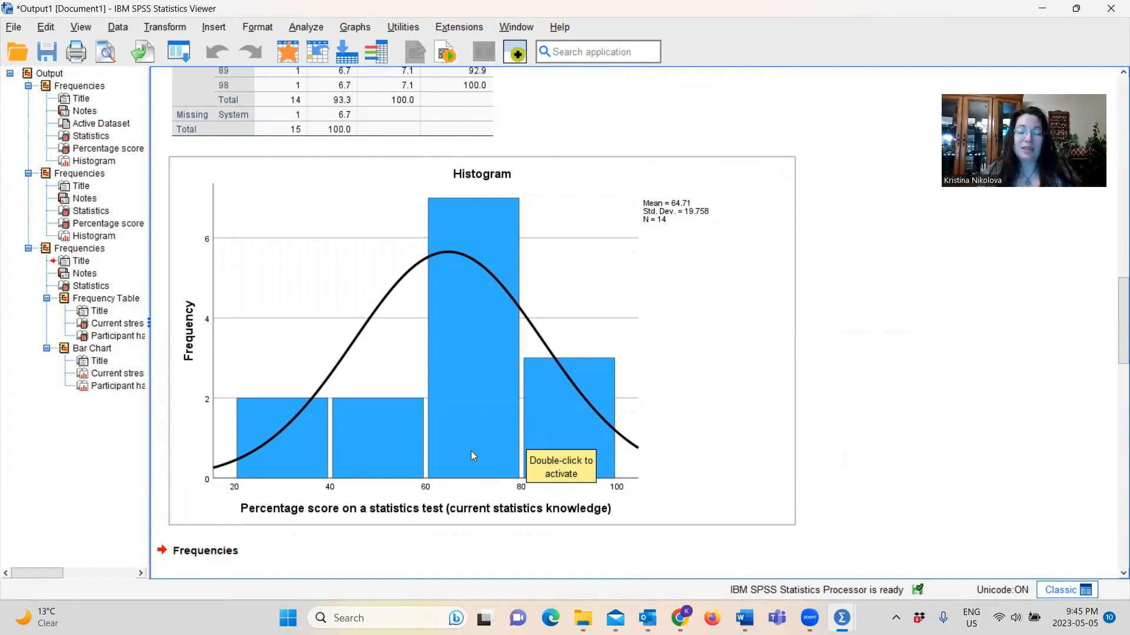
pyautogui.click(1061, 382)
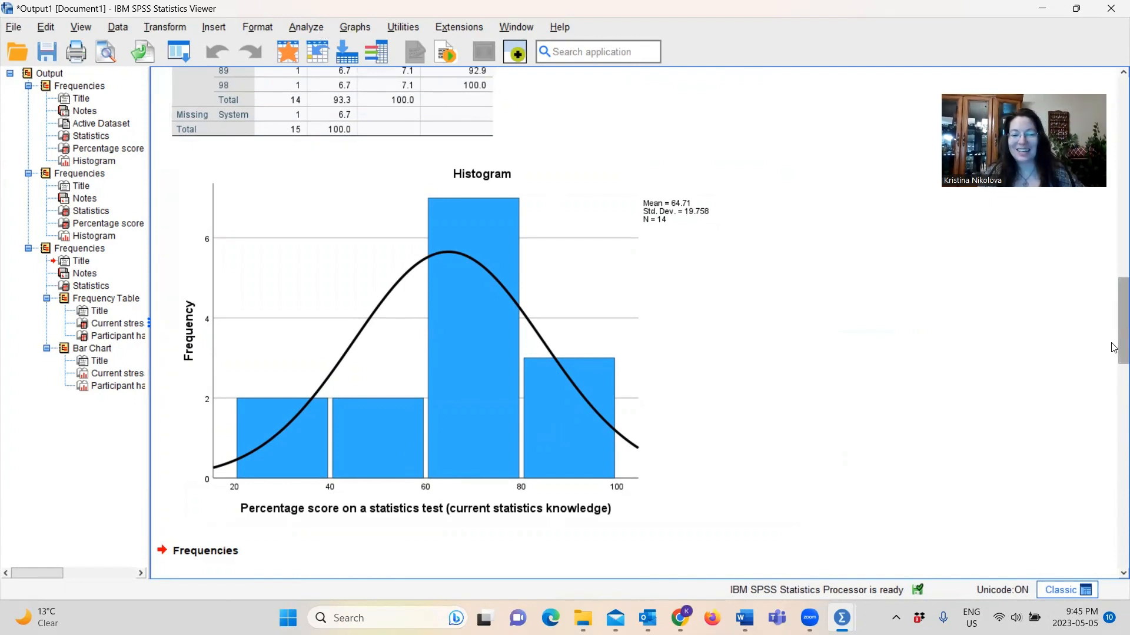
pyautogui.moveTo(1122, 353); pyautogui.dragTo(1123, 559)
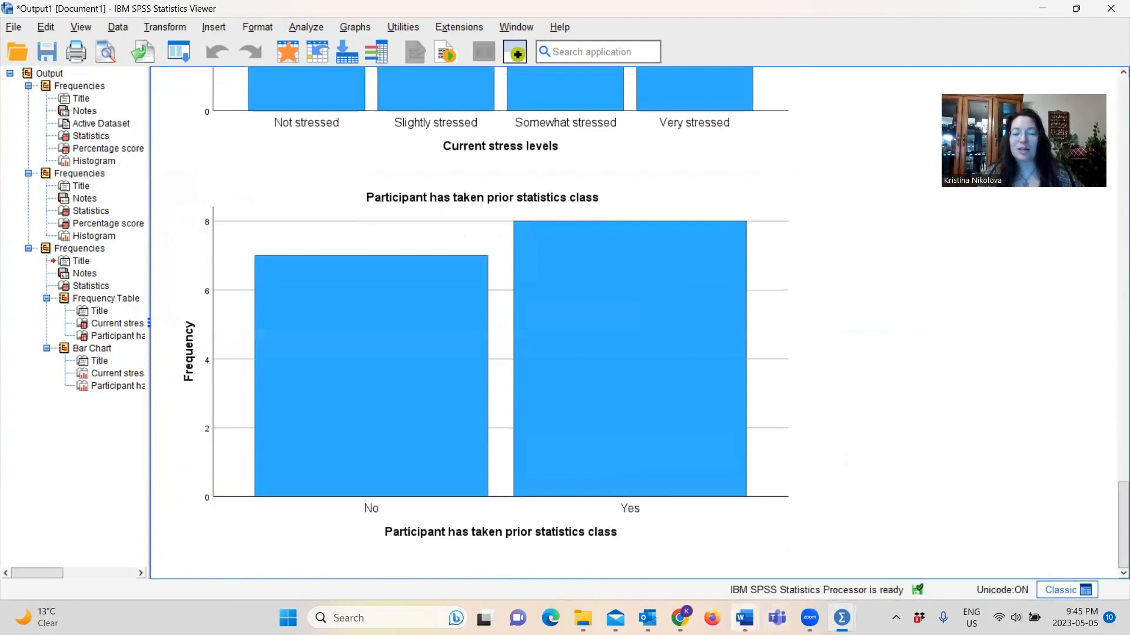
# Switch to the SPSS Exercise 1 document in Word and read the instructions for Steps 3 to 5.
pyautogui.moveTo(744, 618)
pyautogui.click(704, 553)
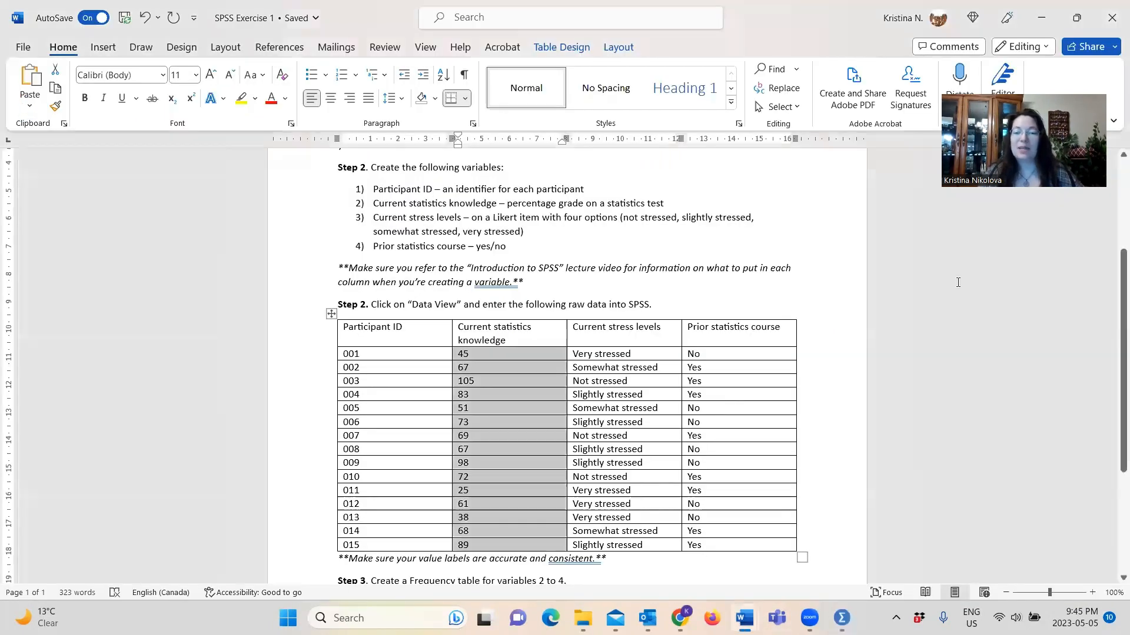
pyautogui.scroll(-2, 1112, 392)
pyautogui.scroll(-2, 1112, 392)
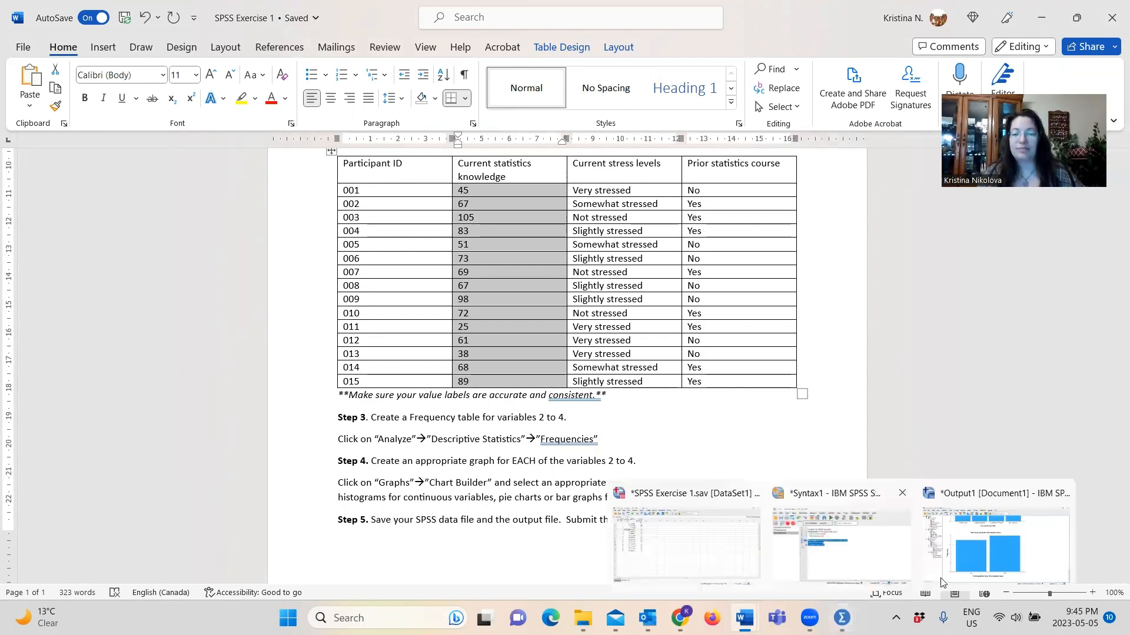
# Return to the SPSS output, start saving it, and choose the SWRK 2000 folder within Documents as the location.
pyautogui.click(1007, 530)
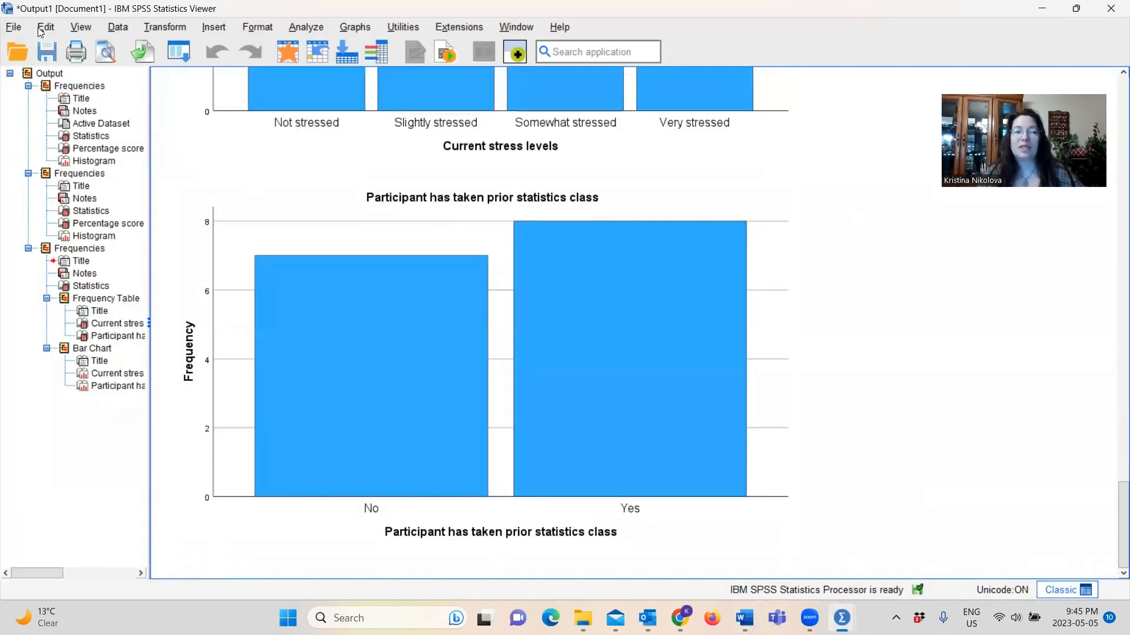
pyautogui.click(46, 50)
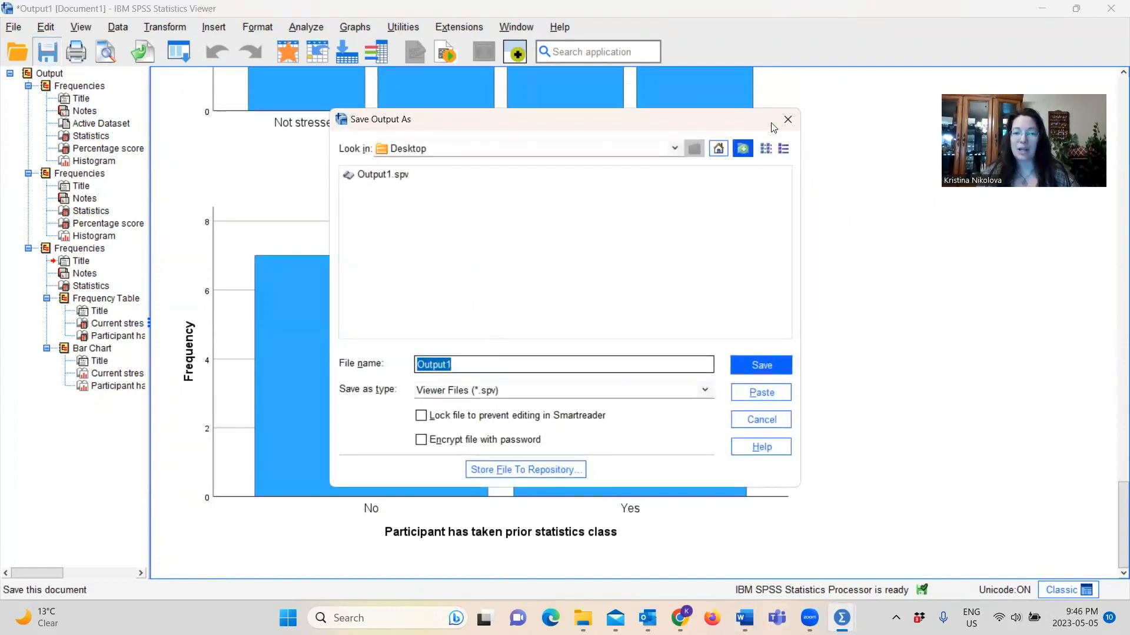
pyautogui.click(680, 154)
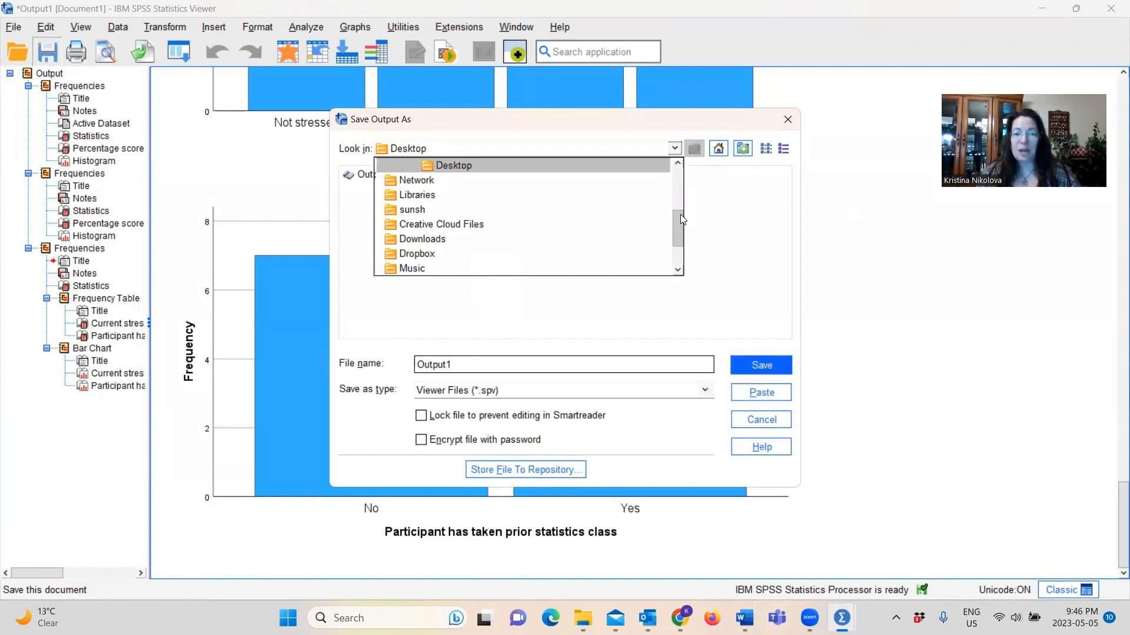
pyautogui.moveTo(680, 215); pyautogui.dragTo(682, 170)
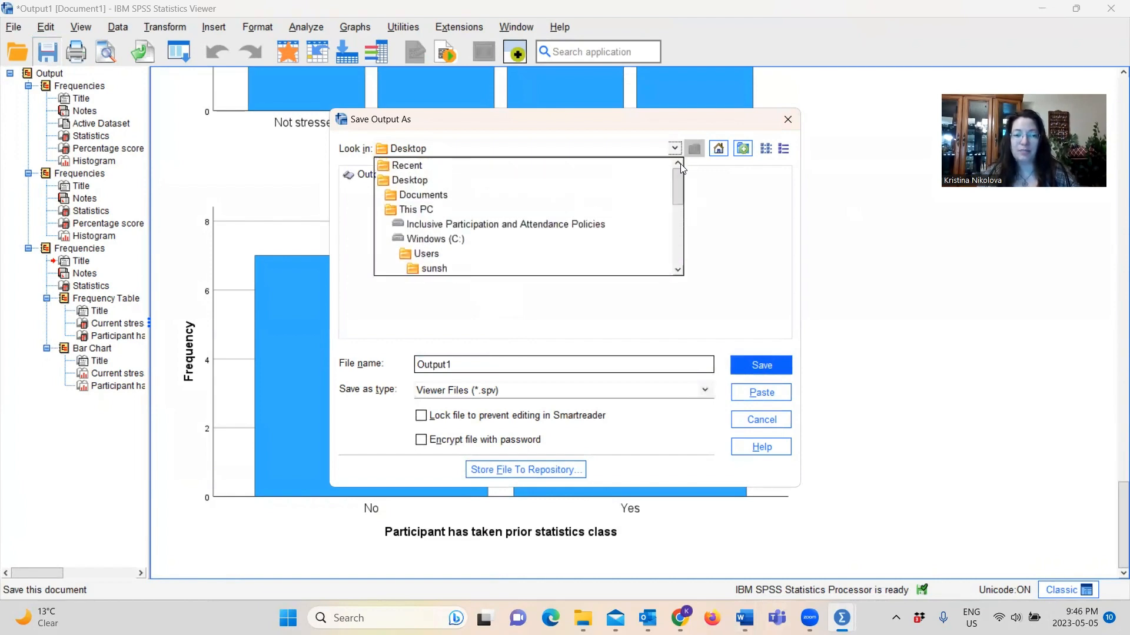
pyautogui.click(443, 194)
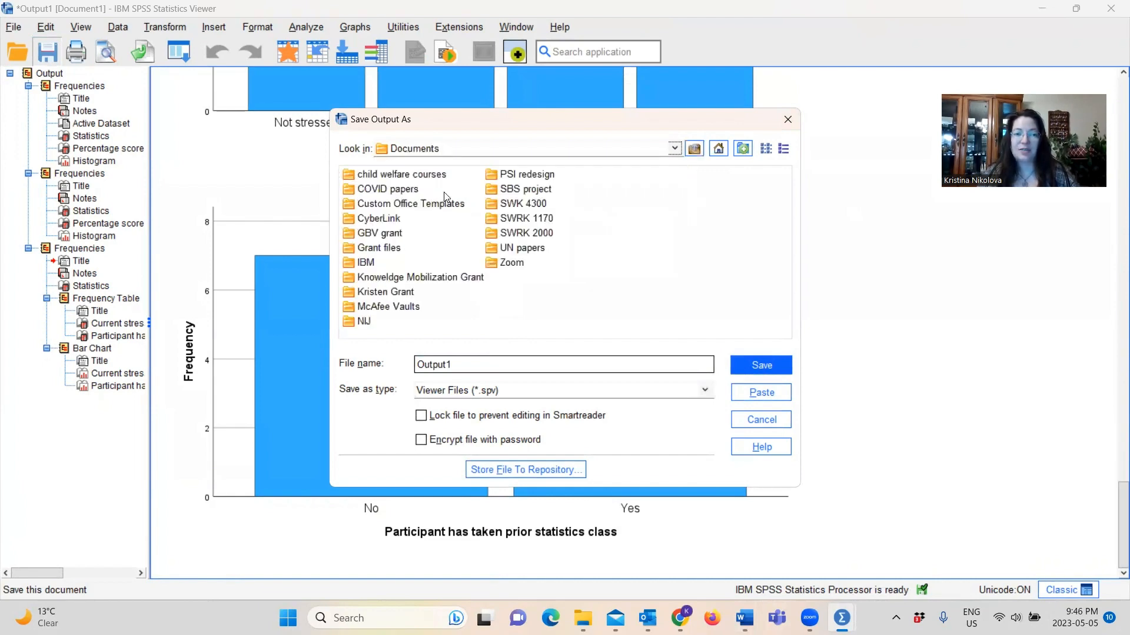
pyautogui.doubleClick(512, 231)
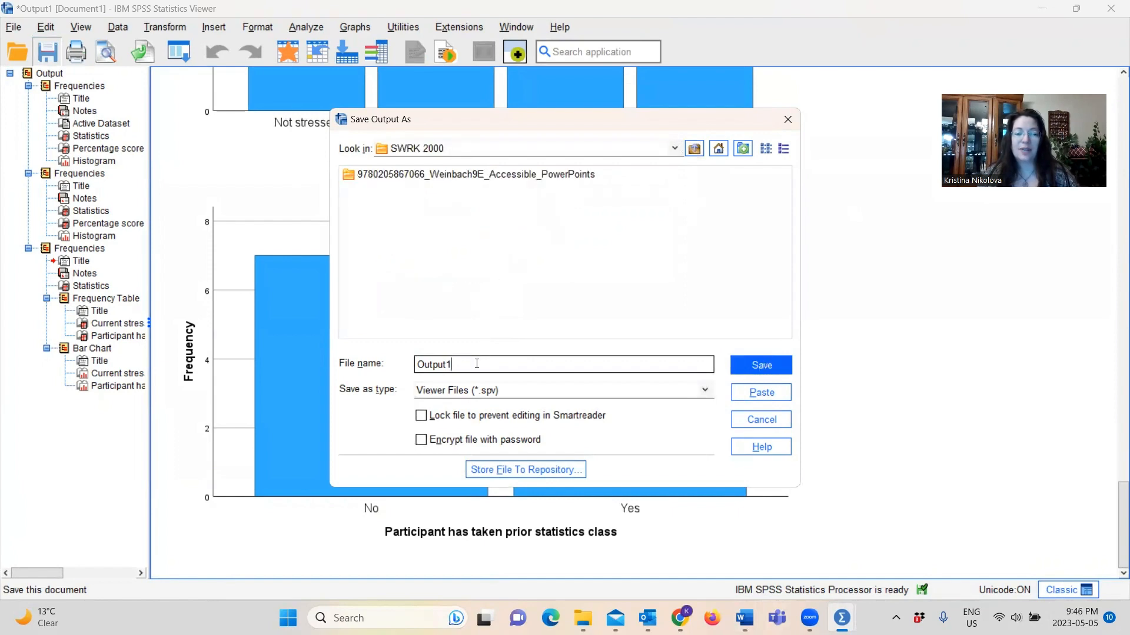
# Name the output file "Output_SPSS exercise 1" and save it as a Viewer file.
pyautogui.doubleClick(476, 364)
pyautogui.click(477, 364)
pyautogui.press('BackSpace')
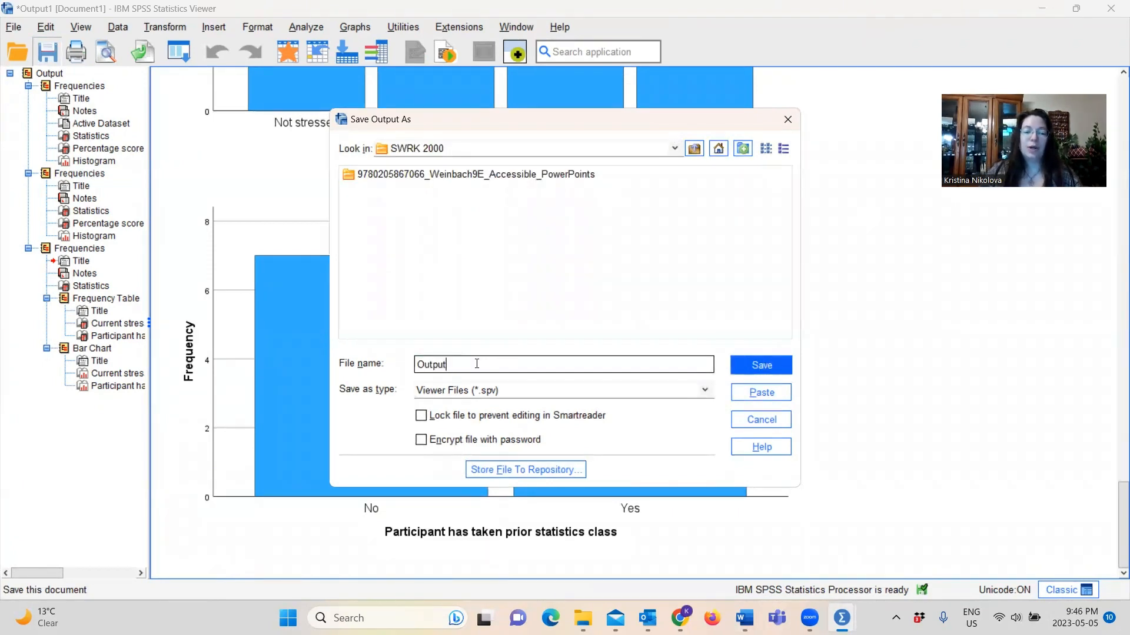
pyautogui.write('_SPSS')
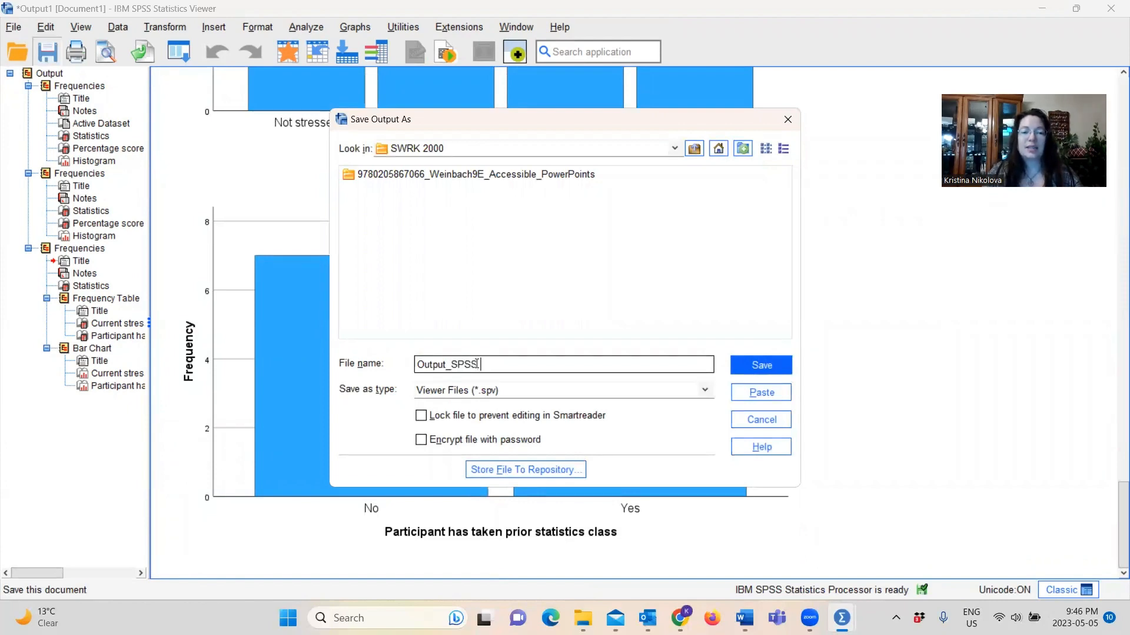
pyautogui.write(' exercise 1')
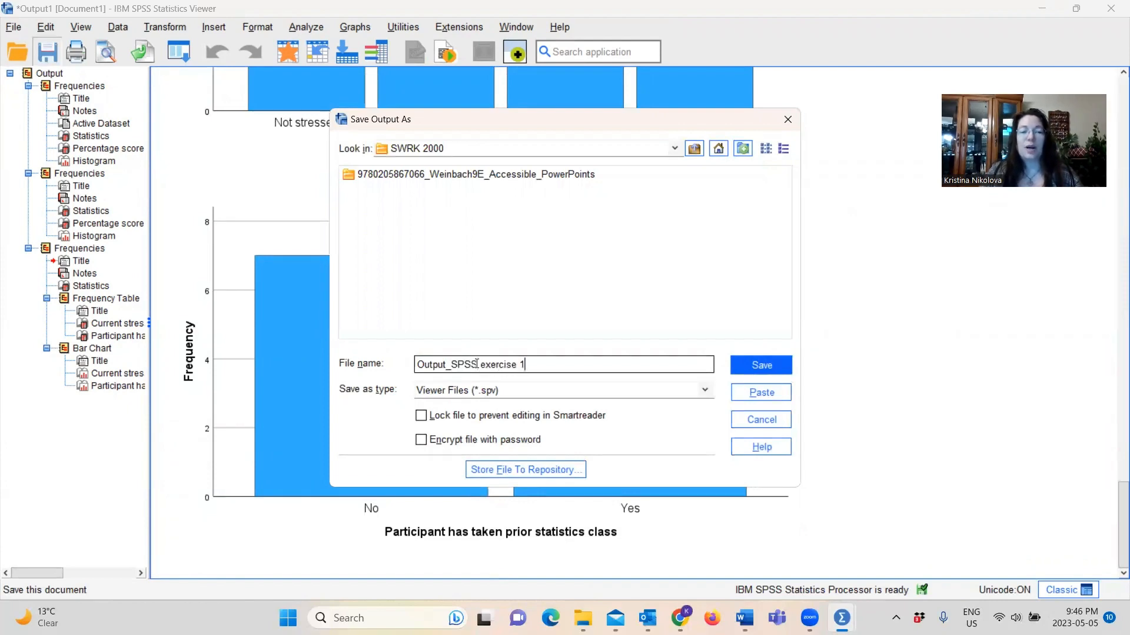
pyautogui.click(769, 364)
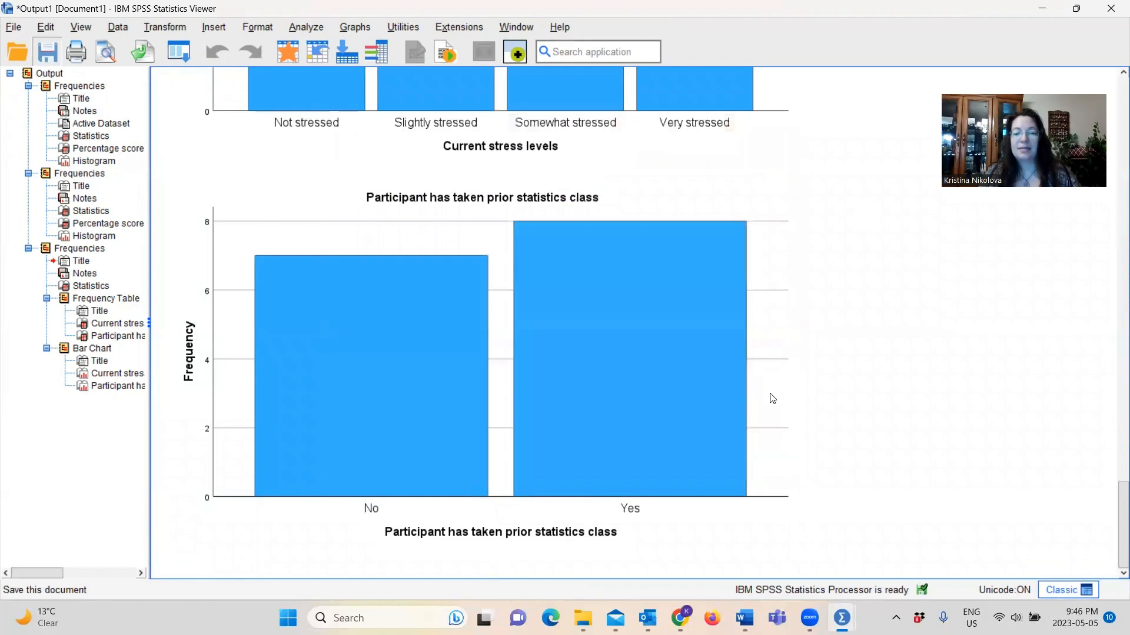
# Save the syntax file as "Syntax_SPSS Exercise 1" in the SWRK 2000 folder.
pyautogui.moveTo(842, 617)
pyautogui.click(837, 555)
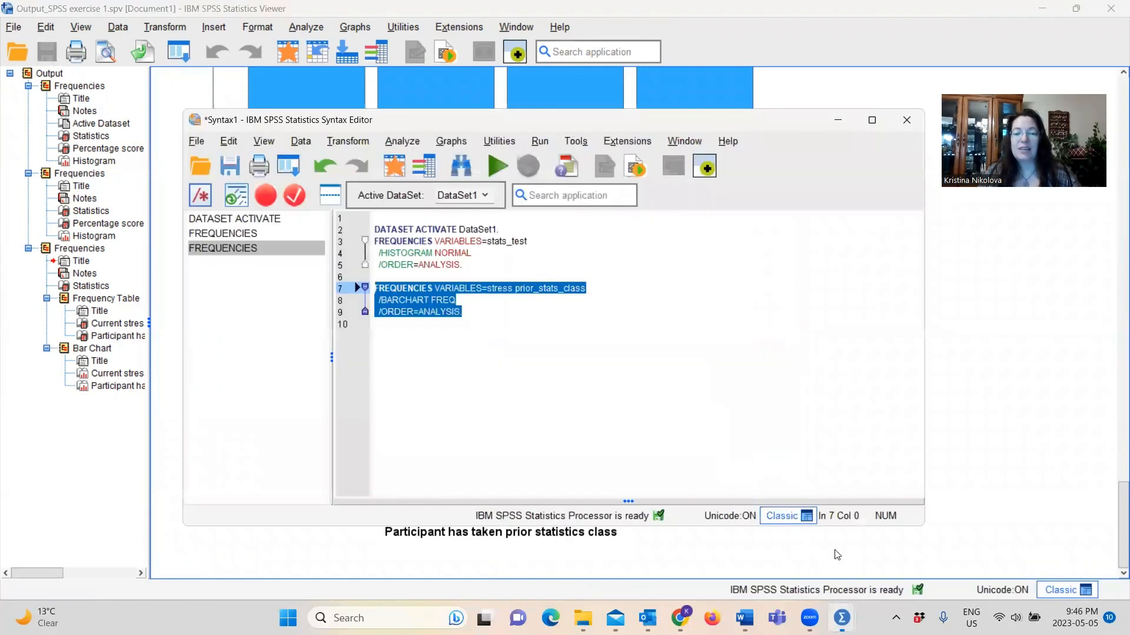
pyautogui.click(231, 172)
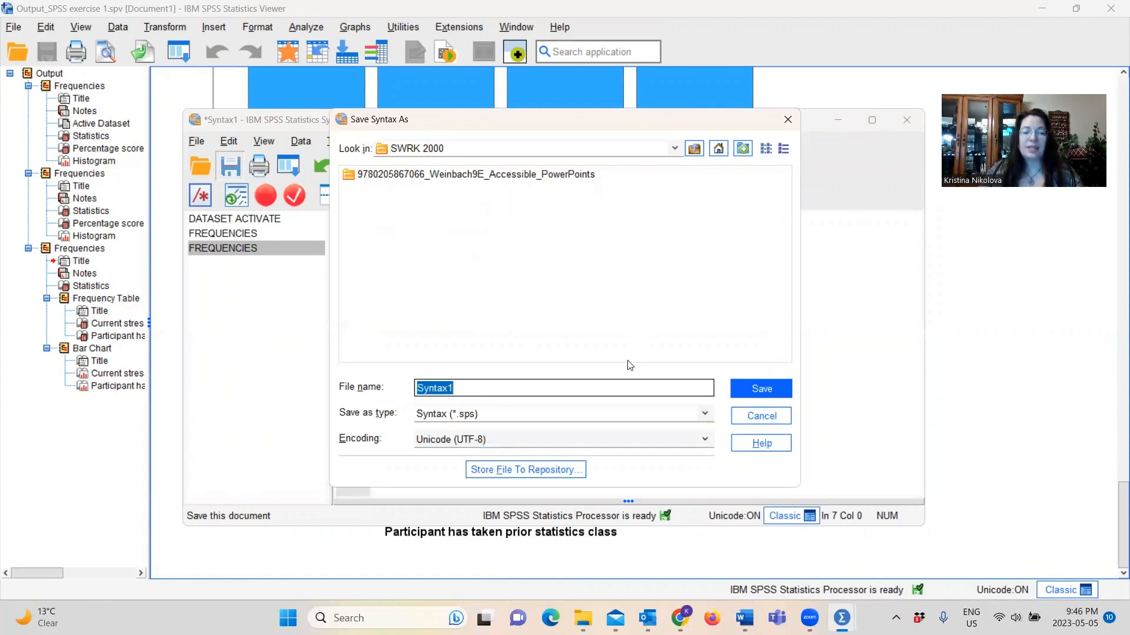
pyautogui.press('End')
pyautogui.press('BackSpace')
pyautogui.write('_Sy')
pyautogui.press('BackSpace')
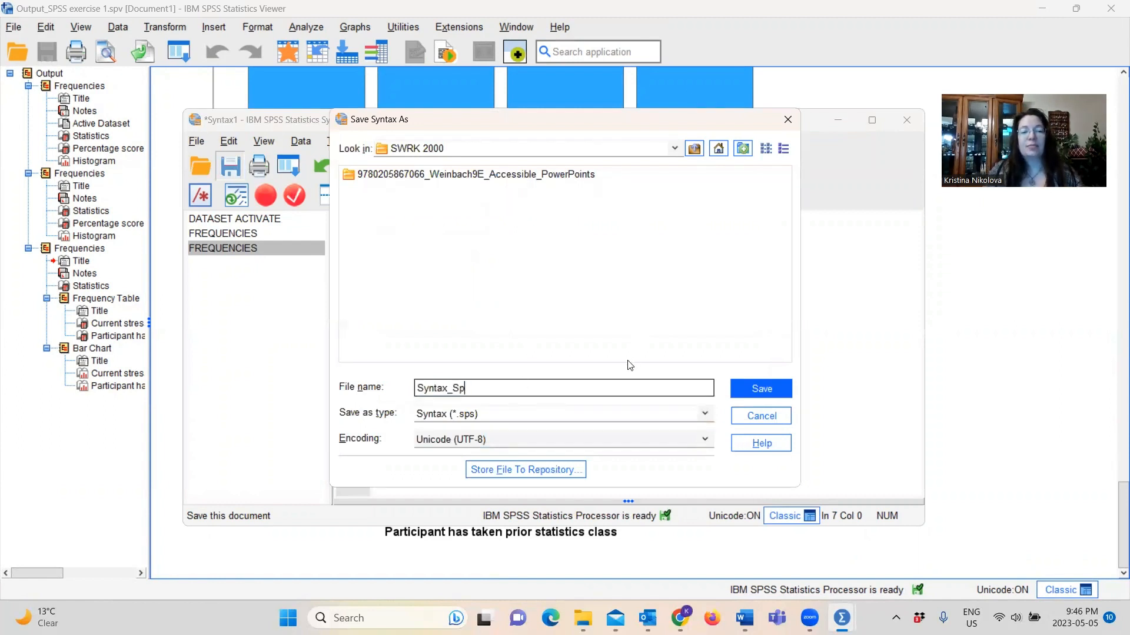
pyautogui.write('PSS Exercies')
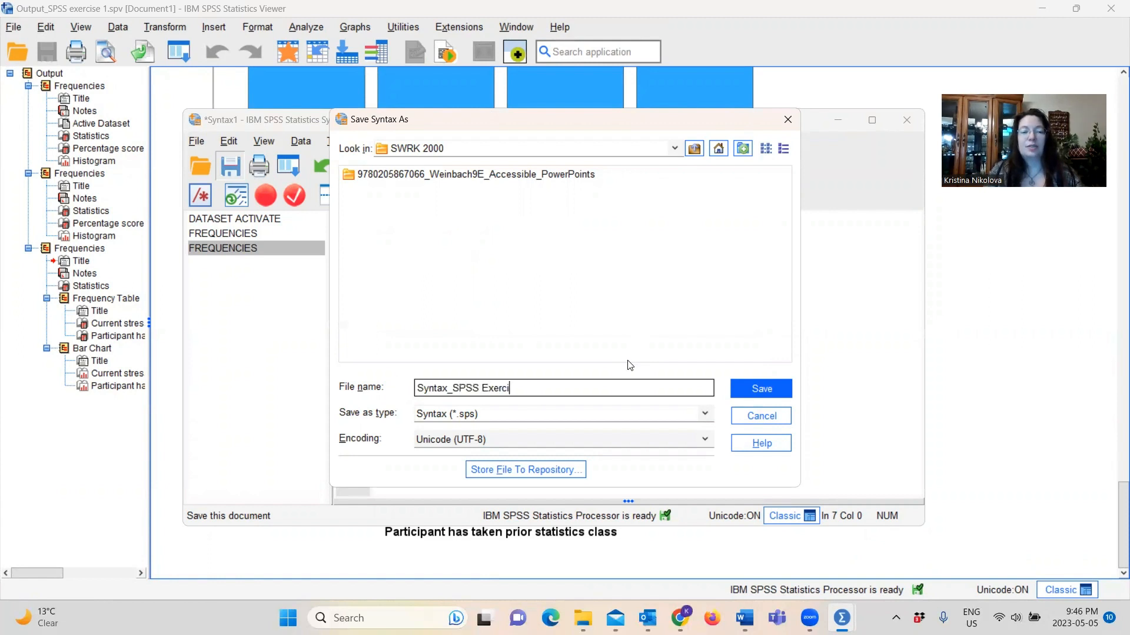
pyautogui.press('BackSpace')
pyautogui.press('BackSpace')
pyautogui.write('se')
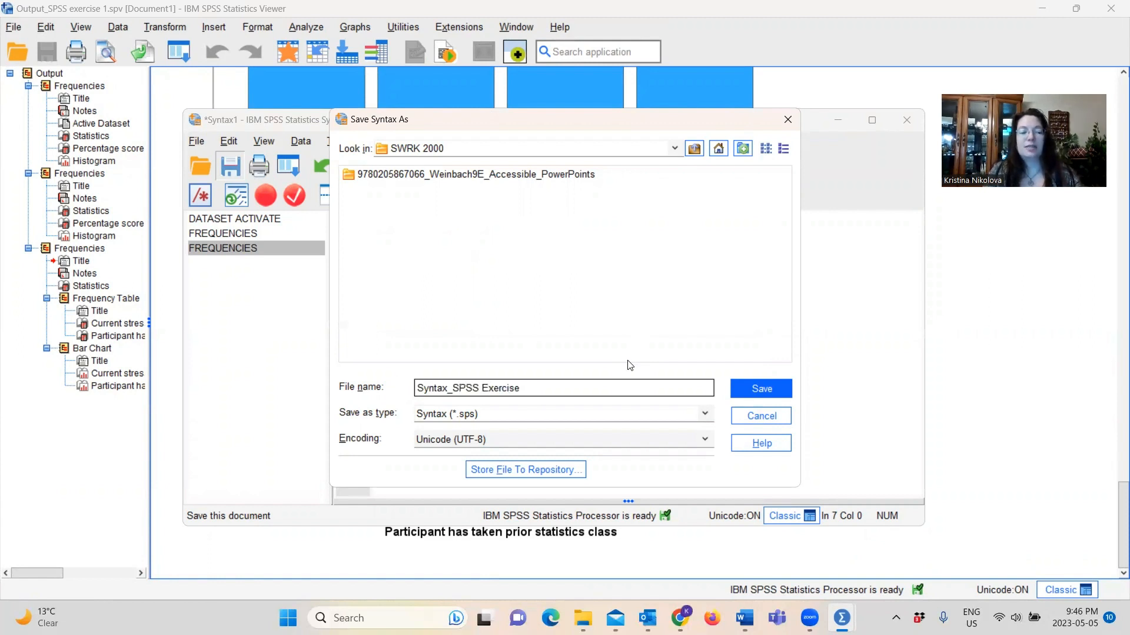
pyautogui.write(' 1')
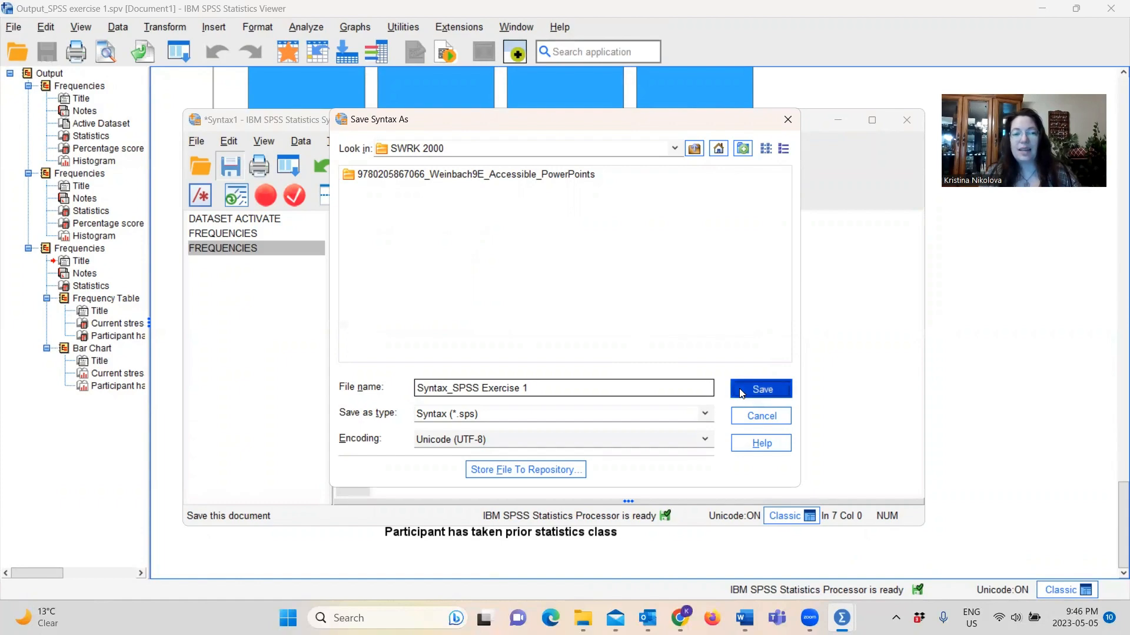